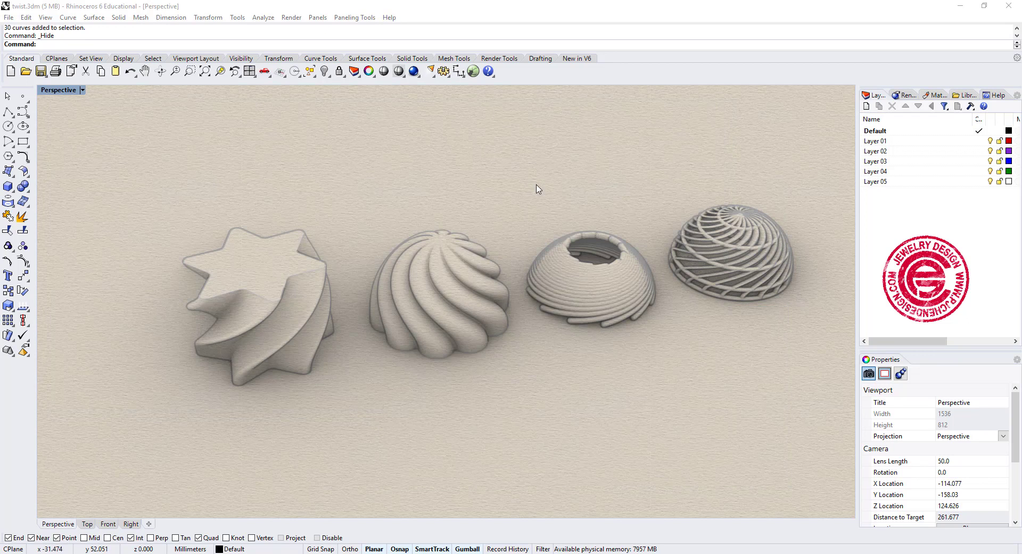
pyautogui.moveTo(633, 338); pyautogui.dragTo(635, 310, button='right')
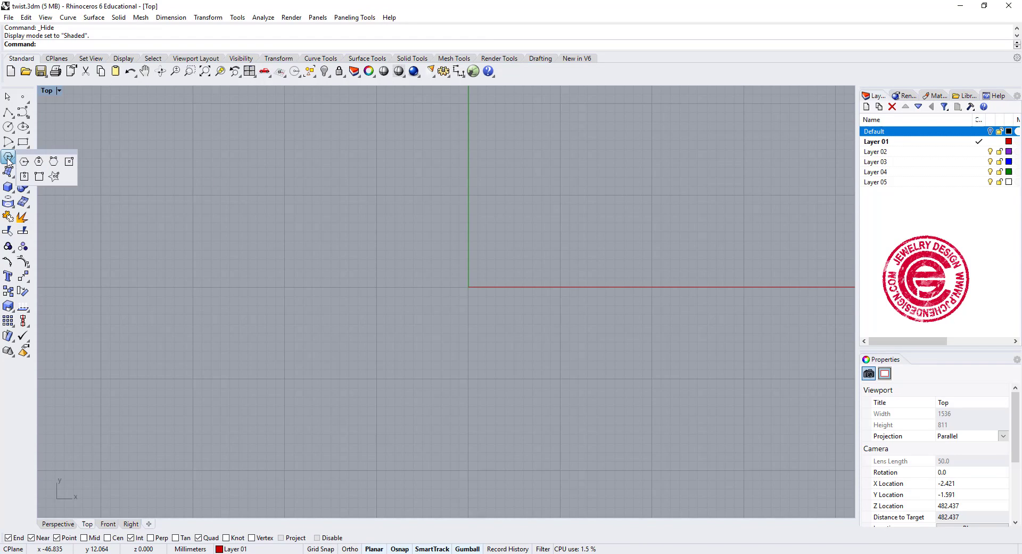
# Step: Draw a 5-sided star polygon centred at the origin, its first corner about 9 mm up the vertical axis, with a smaller inner radius
pyautogui.click(55, 177)
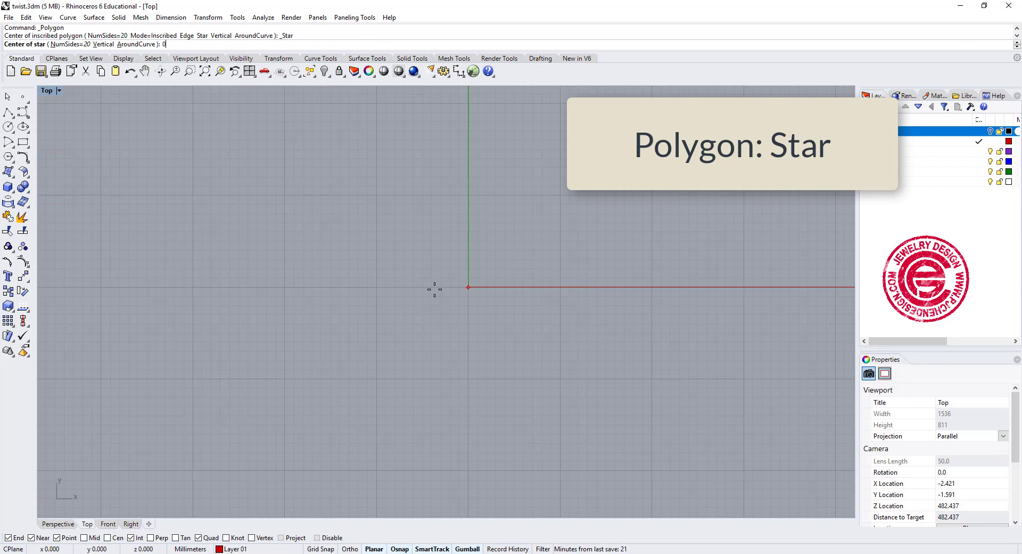
pyautogui.press('Return')
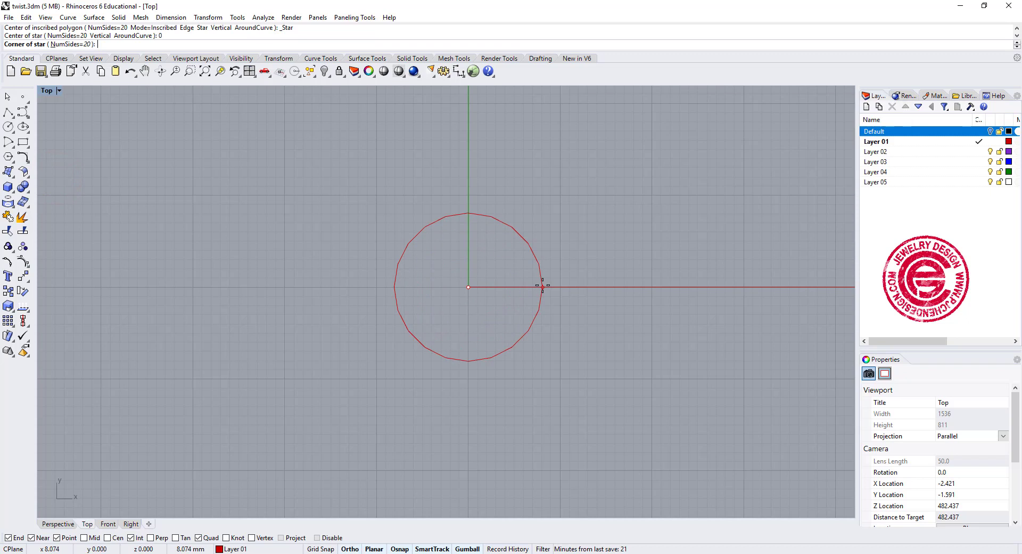
pyautogui.press('F8')
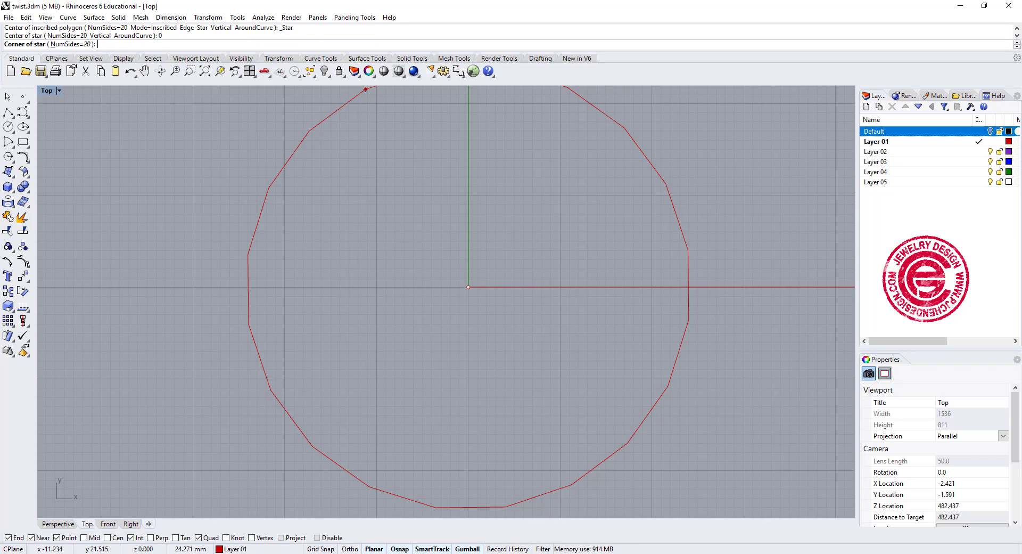
pyautogui.click(71, 45)
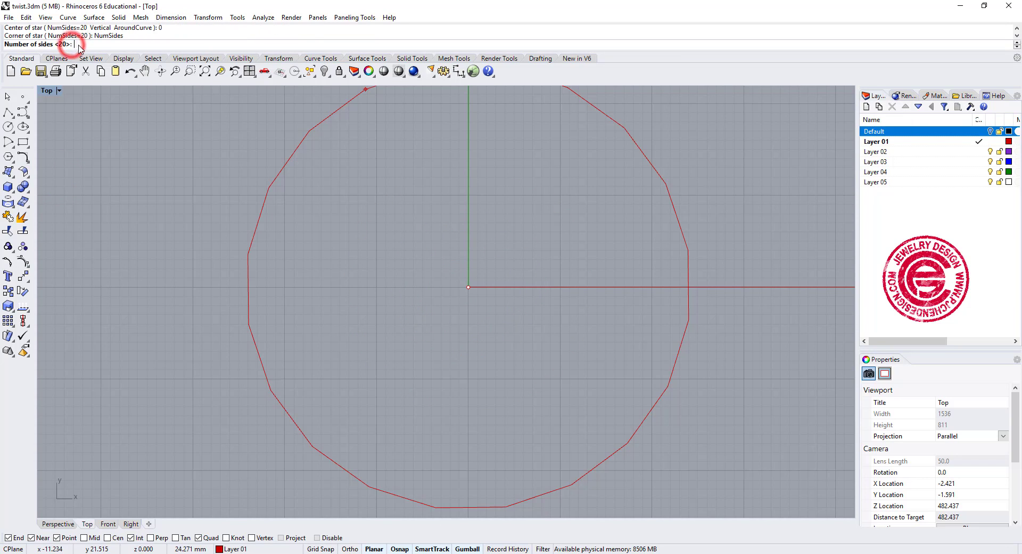
pyautogui.write('5')
pyautogui.press('Return')
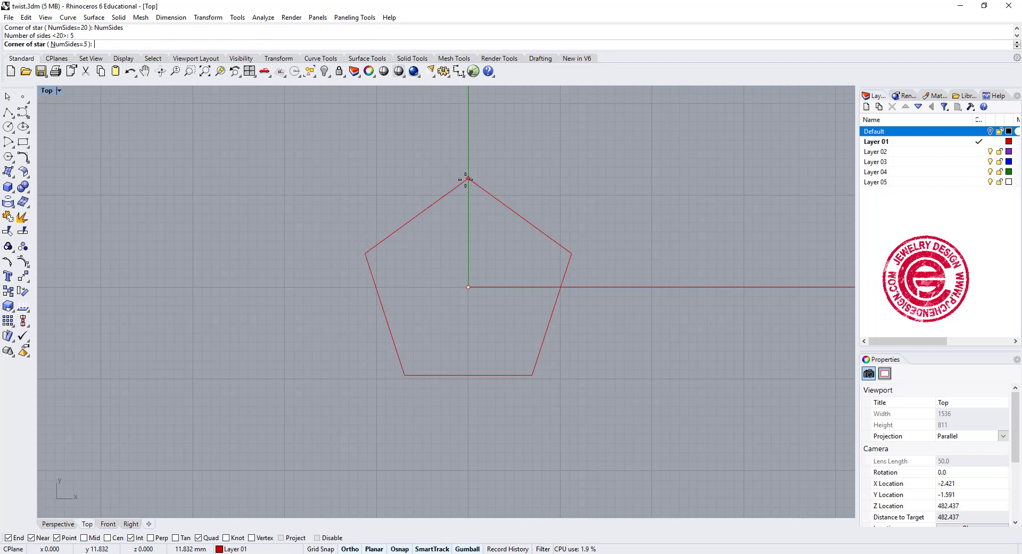
pyautogui.click(468, 204)
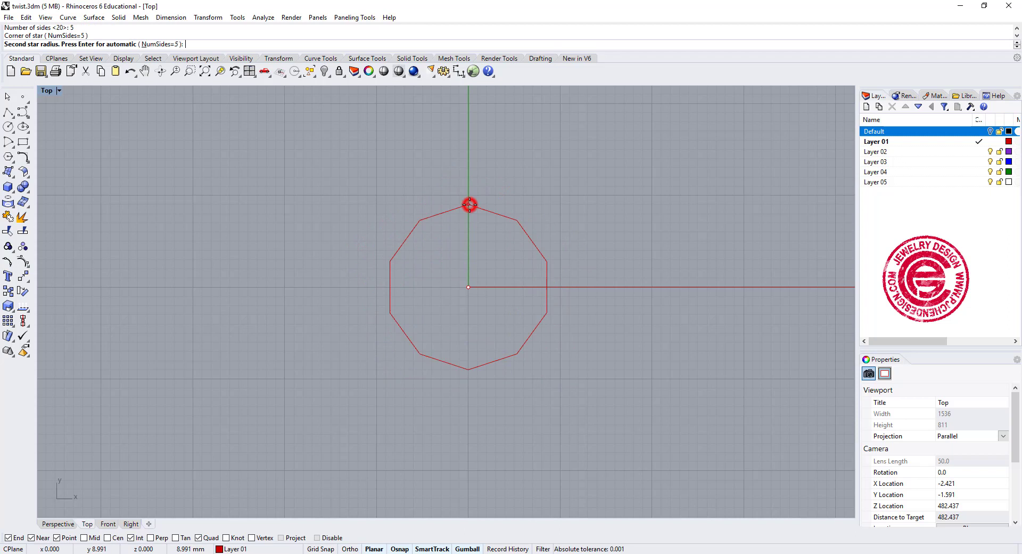
pyautogui.click(466, 247)
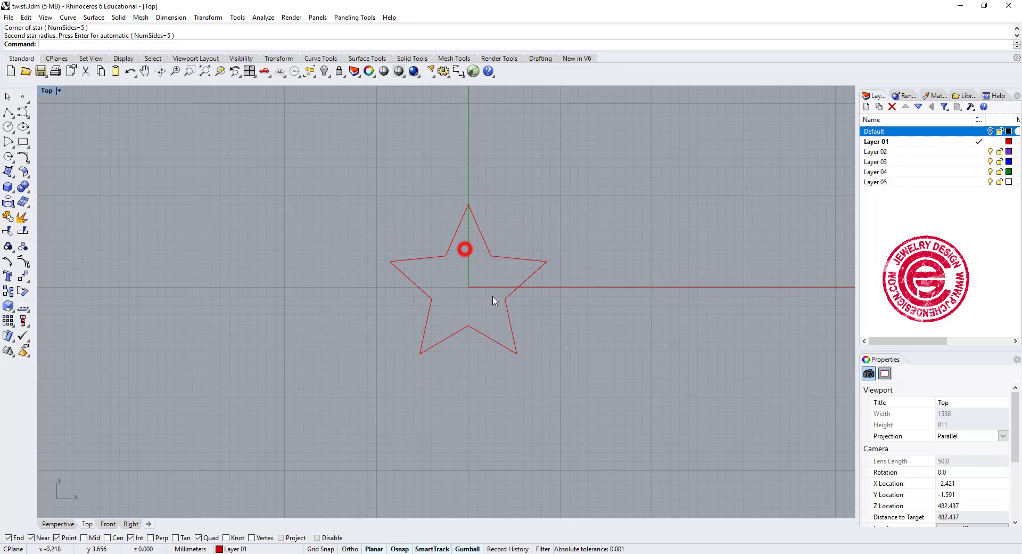
# Step: Round all corners of the star with Fillet Corners at a radius of 1.5 mm
pyautogui.scroll(3, 495, 250)
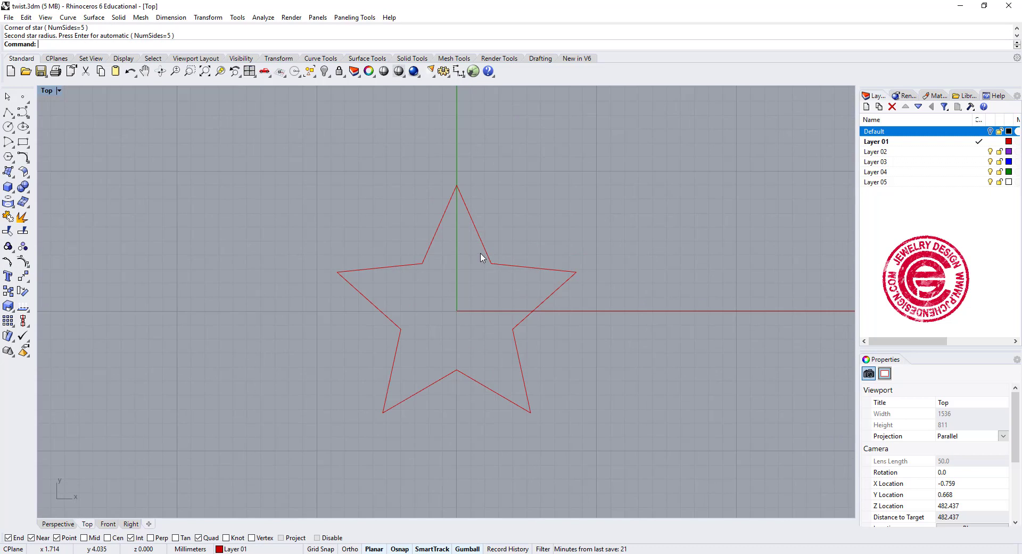
pyautogui.moveTo(481, 255); pyautogui.dragTo(434, 247, button='right')
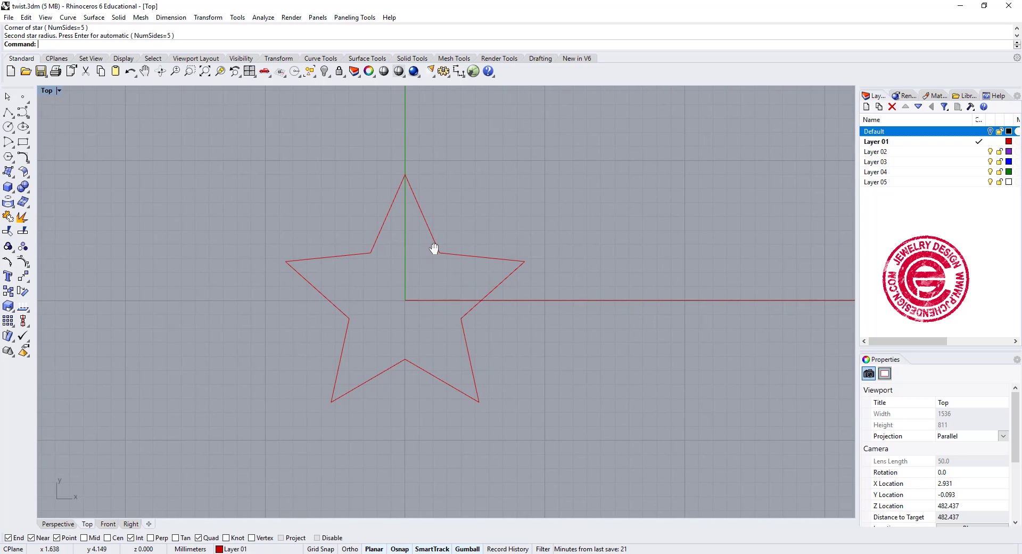
pyautogui.click(23, 157)
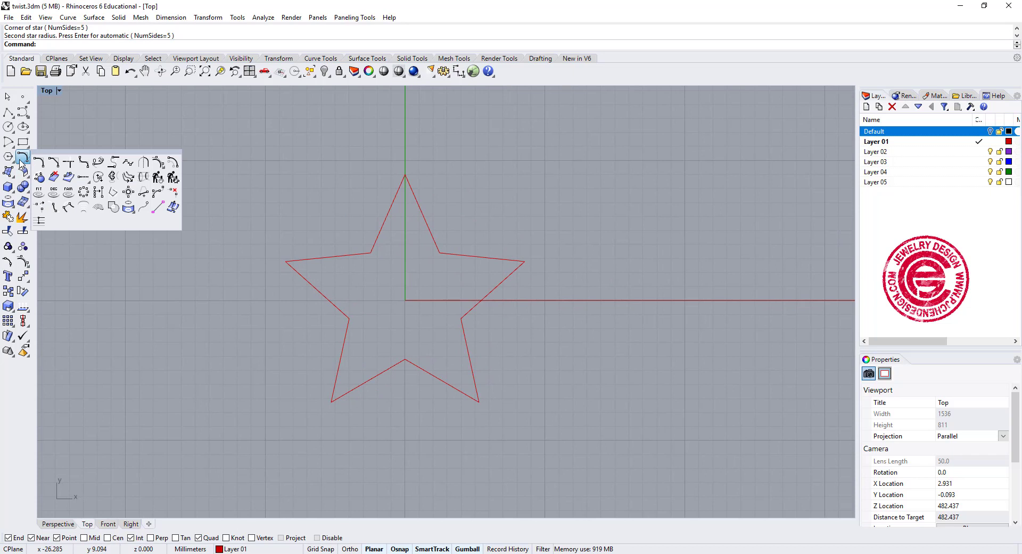
pyautogui.click(87, 160)
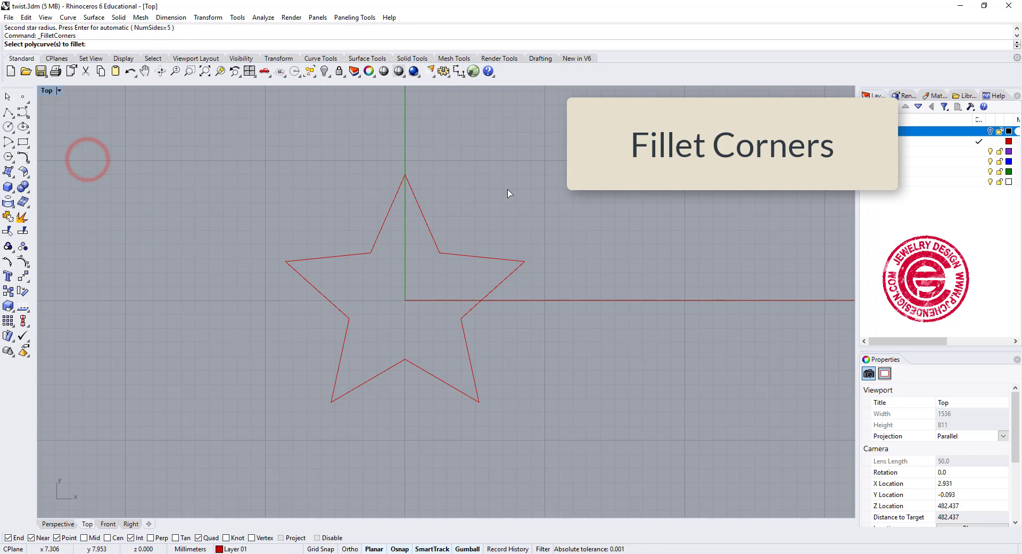
pyautogui.click(427, 223)
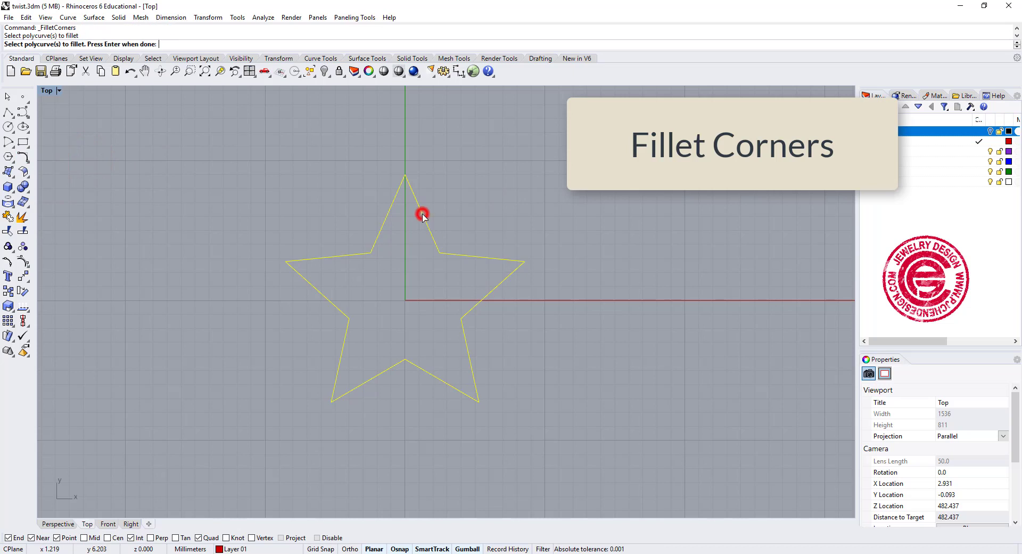
pyautogui.rightClick(449, 190)
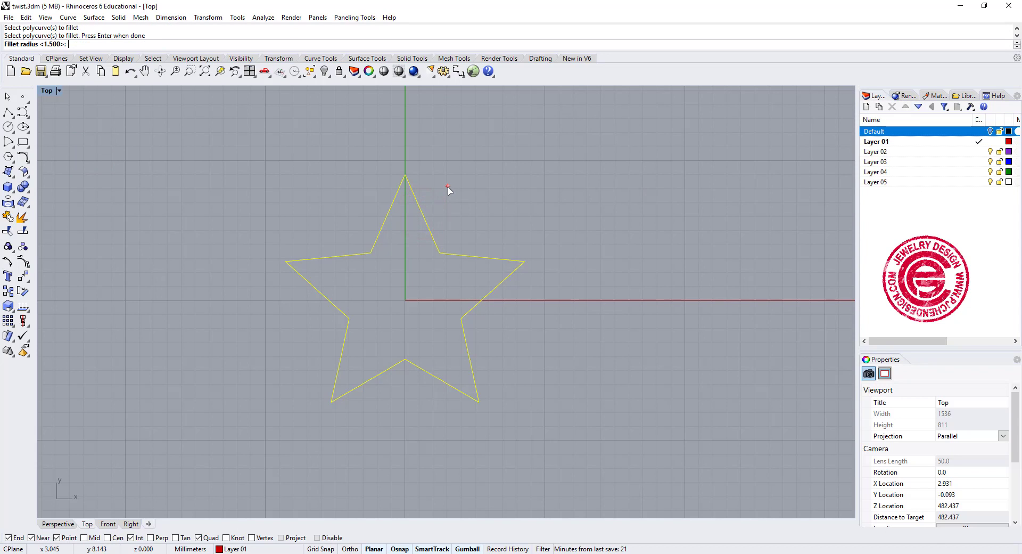
pyautogui.rightClick(449, 190)
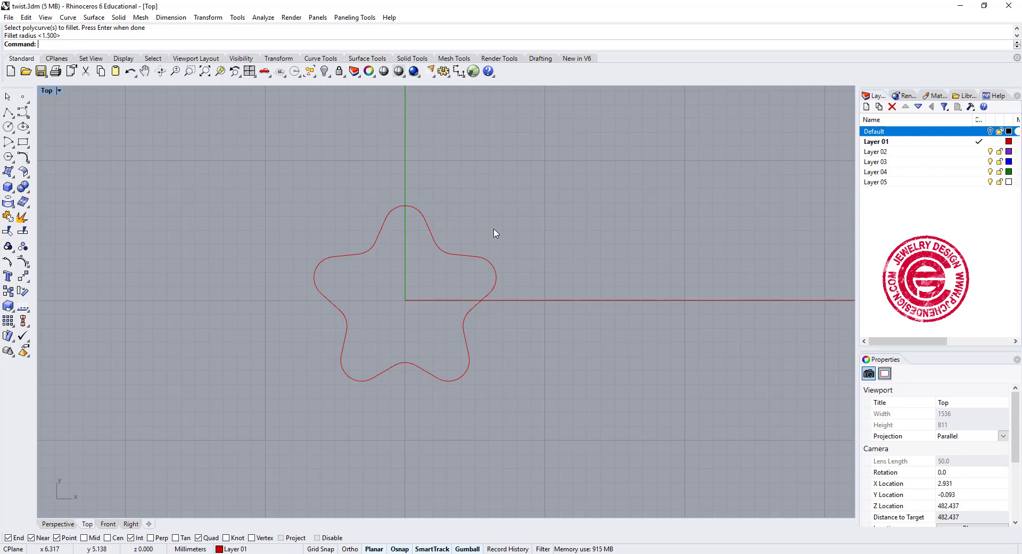
# Step: Extrude the rounded star curve straight into a solid 10 mm high in the Perspective view
pyautogui.doubleClick(46, 91)
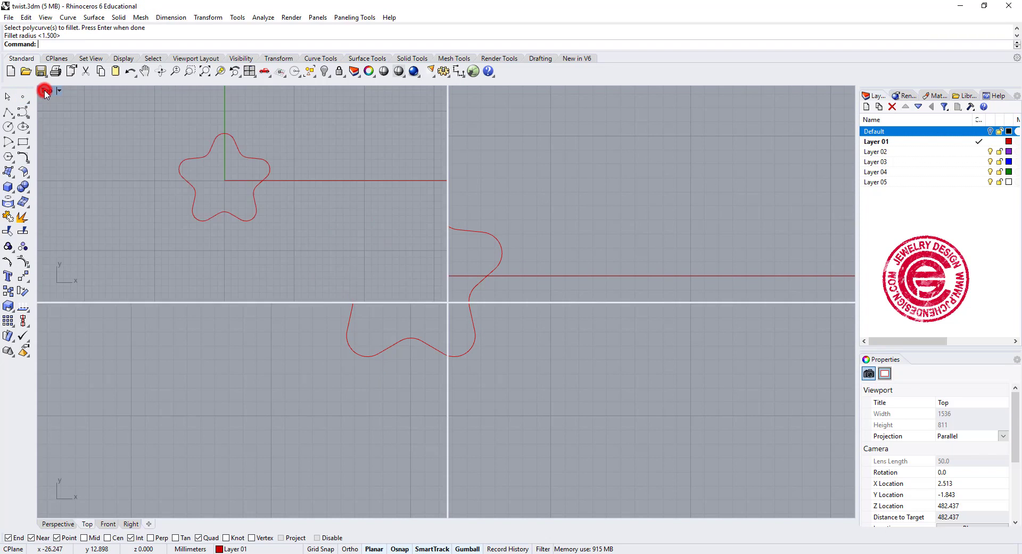
pyautogui.moveTo(694, 208)
pyautogui.mouseDown(button='right')
pyautogui.moveTo(666, 146)
pyautogui.moveTo(698, 207)
pyautogui.moveTo(692, 223)
pyautogui.mouseUp(button='right')
pyautogui.doubleClick(471, 90)
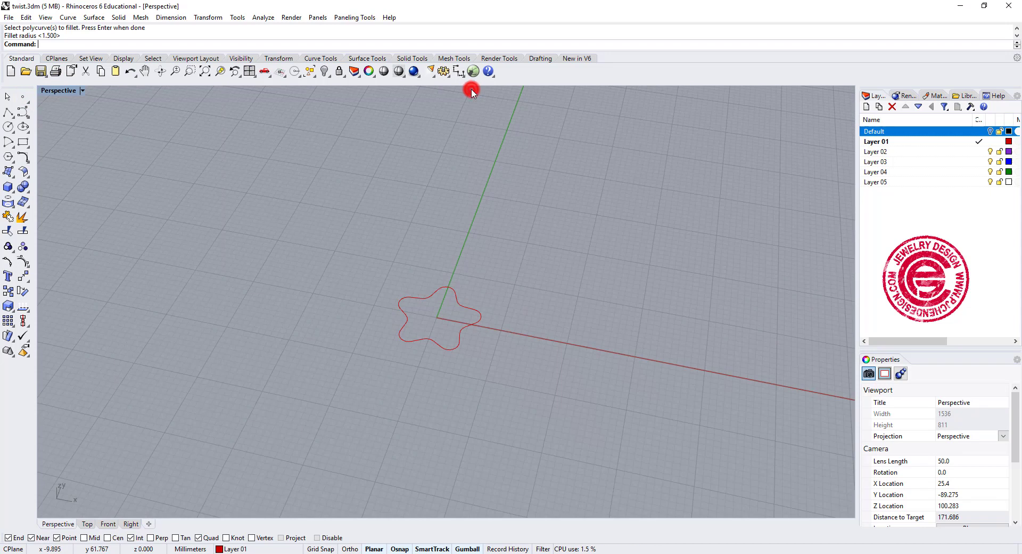
pyautogui.scroll(5, 468, 298)
pyautogui.keyDown('shift'); pyautogui.moveTo(480, 322); pyautogui.dragTo(526, 258, button='right'); pyautogui.keyUp('shift')
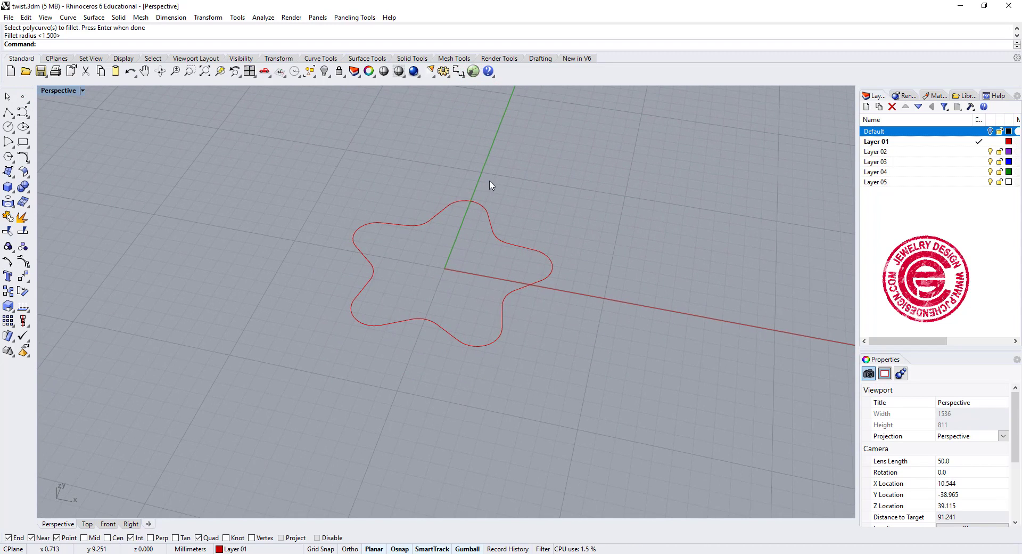
pyautogui.click(527, 285)
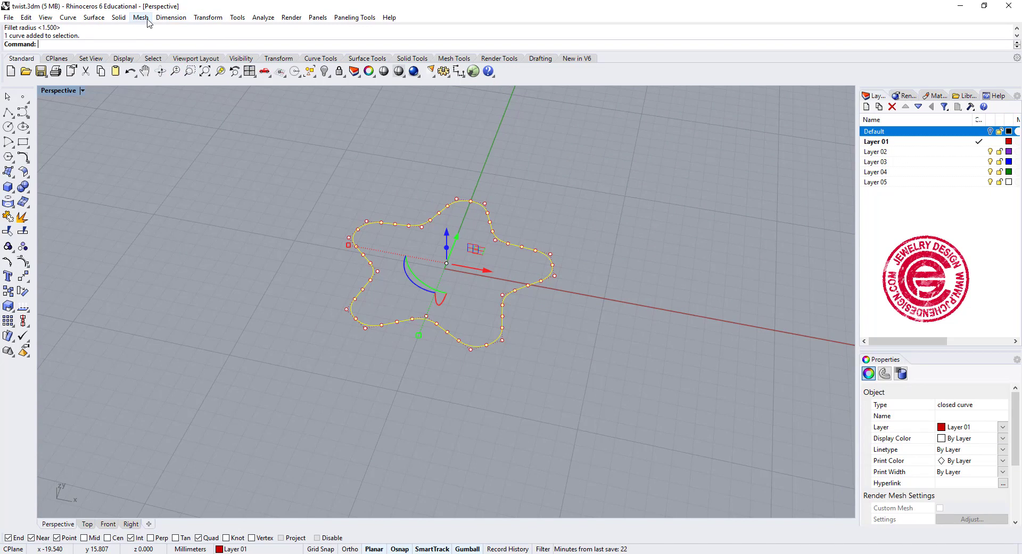
pyautogui.click(118, 18)
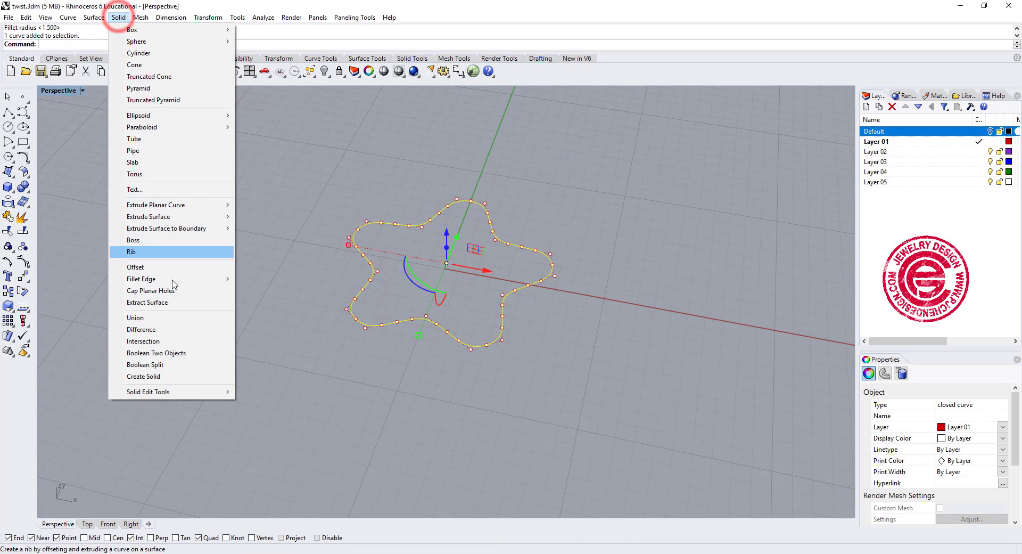
pyautogui.moveTo(194, 206)
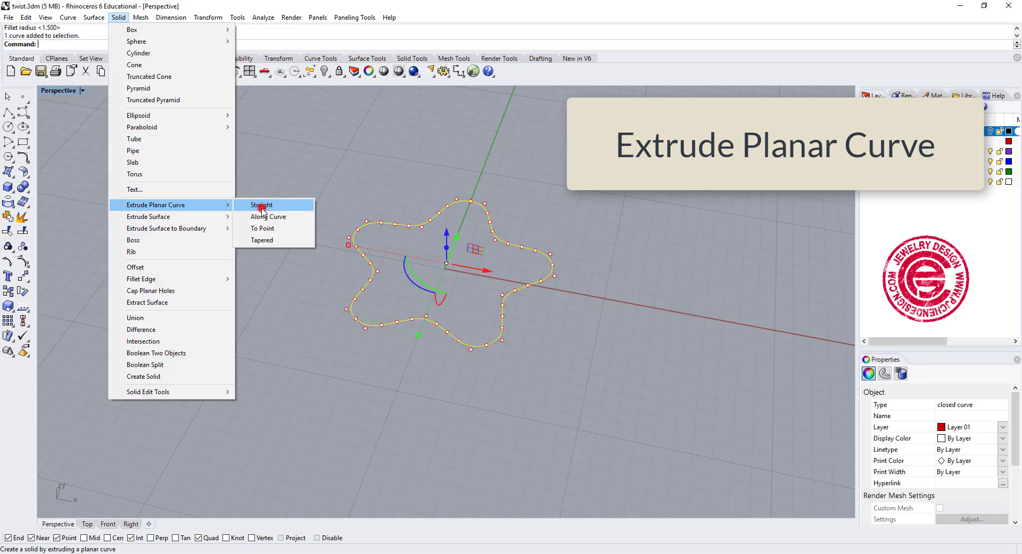
pyautogui.click(262, 206)
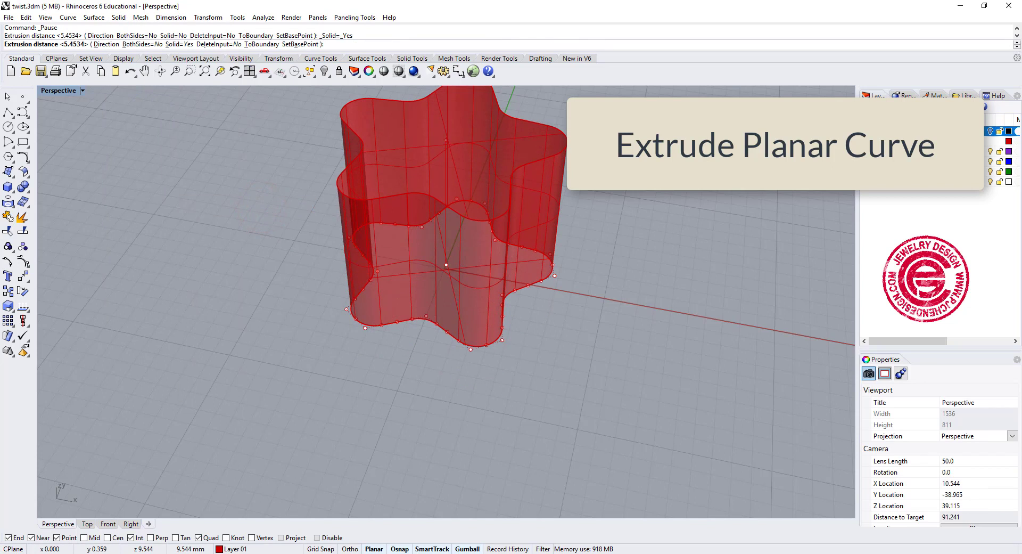
pyautogui.write('10')
pyautogui.press('Return')
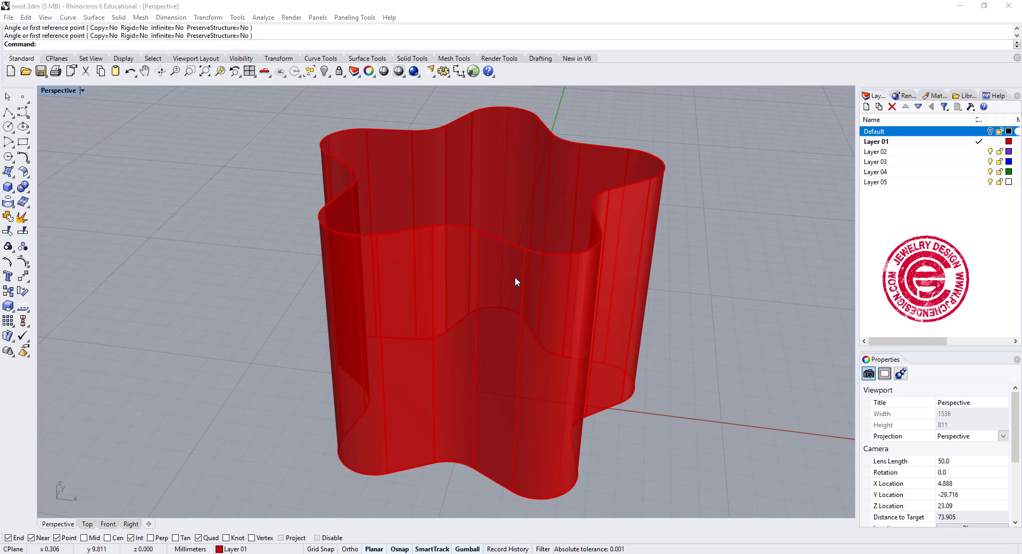
# Step: Twist the star extrusion around a vertical axis running from the origin to a point about 12 mm above it
pyautogui.moveTo(516, 282); pyautogui.dragTo(479, 265, button='right')
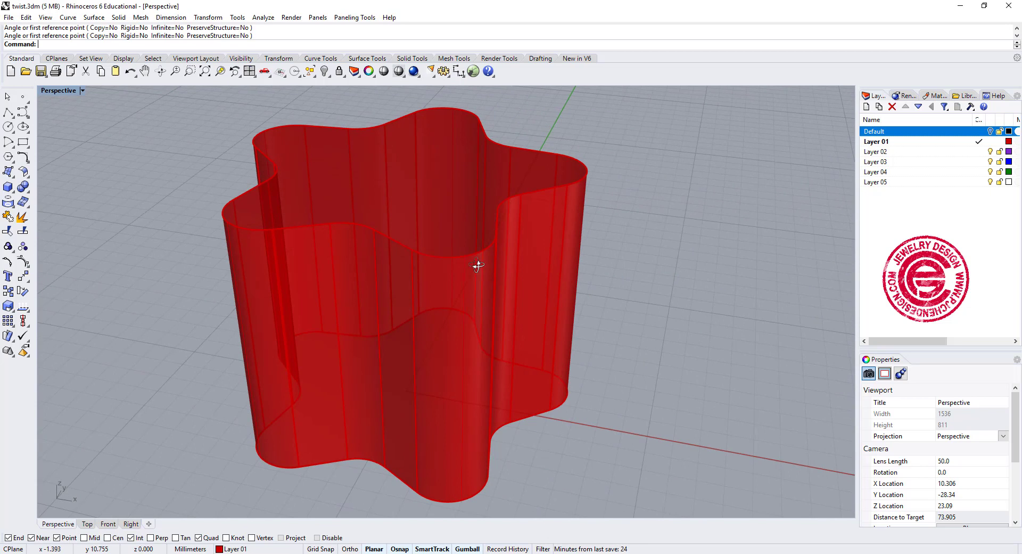
pyautogui.click(25, 278)
pyautogui.click(113, 282)
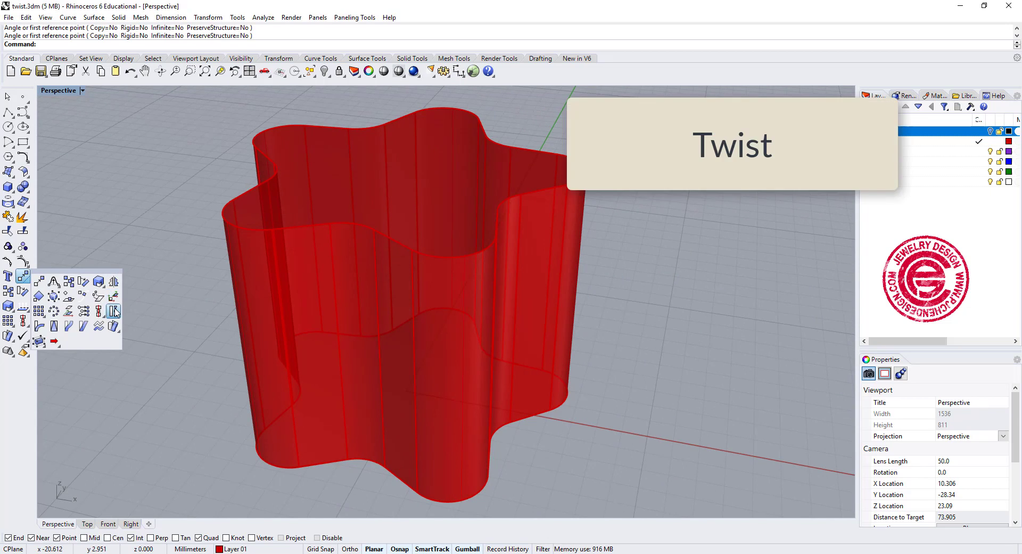
pyautogui.click(475, 322)
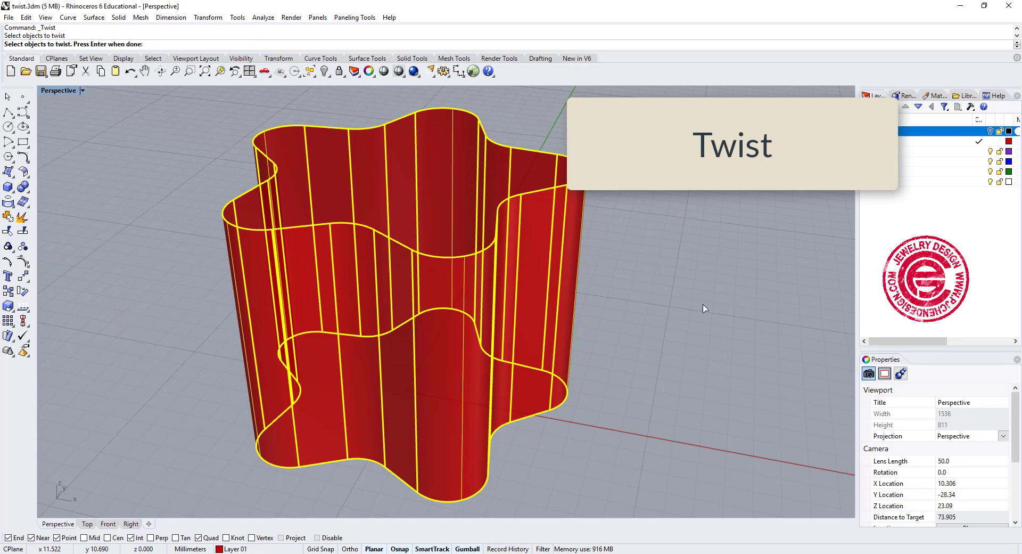
pyautogui.press('Return')
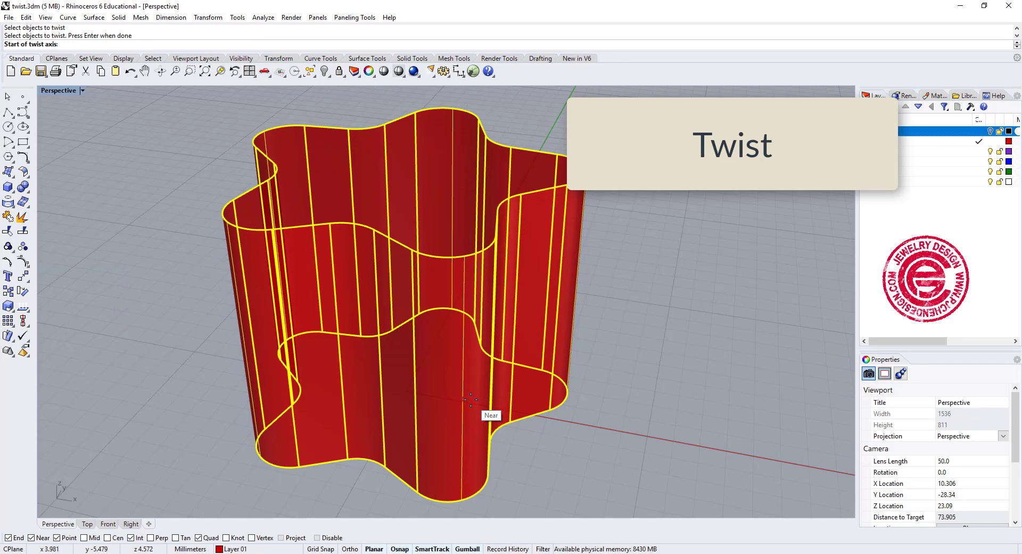
pyautogui.write('0')
pyautogui.press('Return')
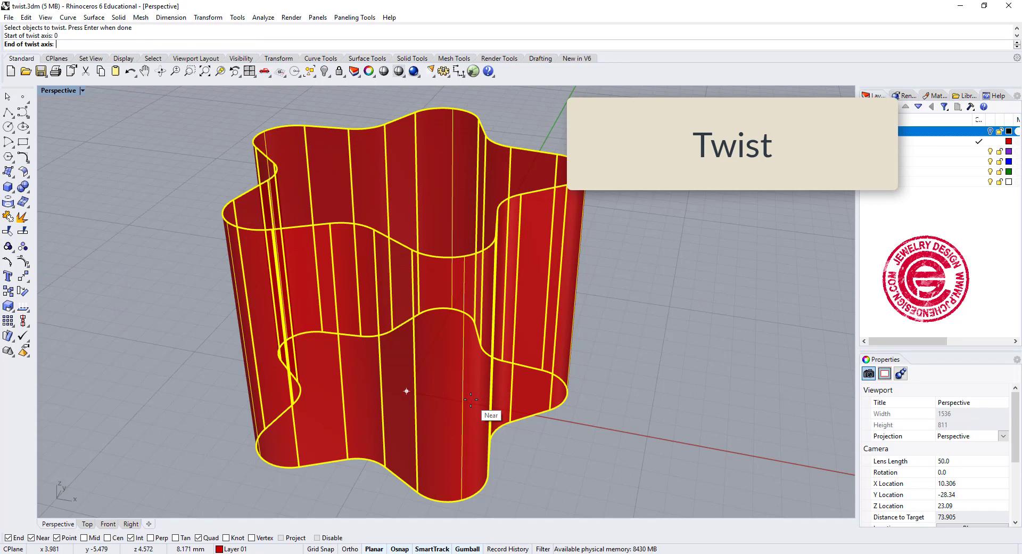
pyautogui.doubleClick(61, 91)
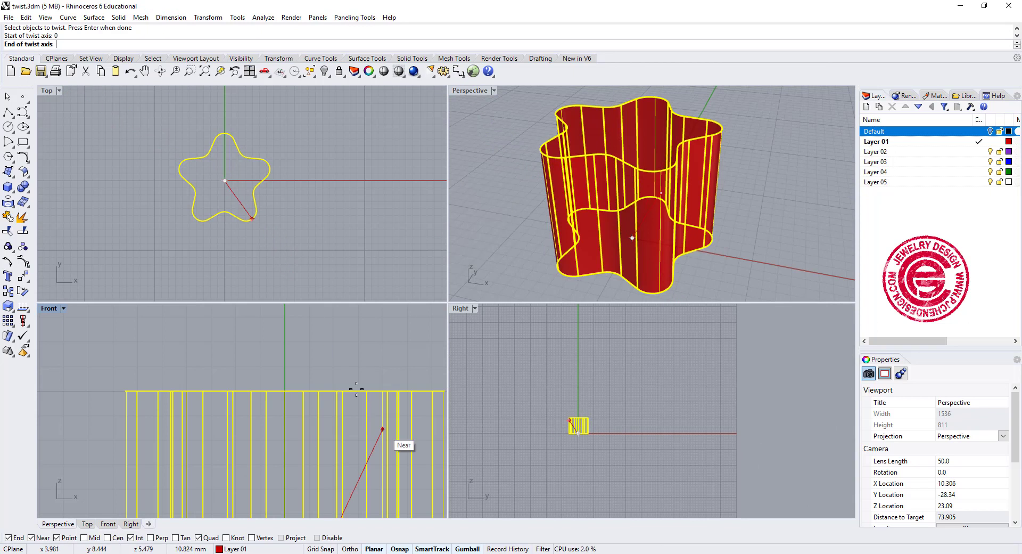
pyautogui.scroll(-2, 295, 352)
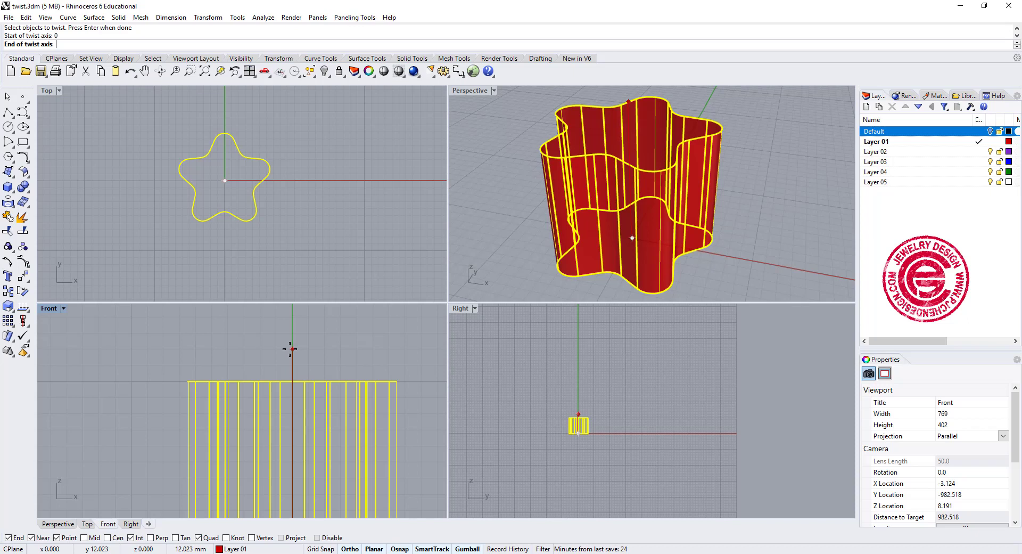
pyautogui.click(290, 349)
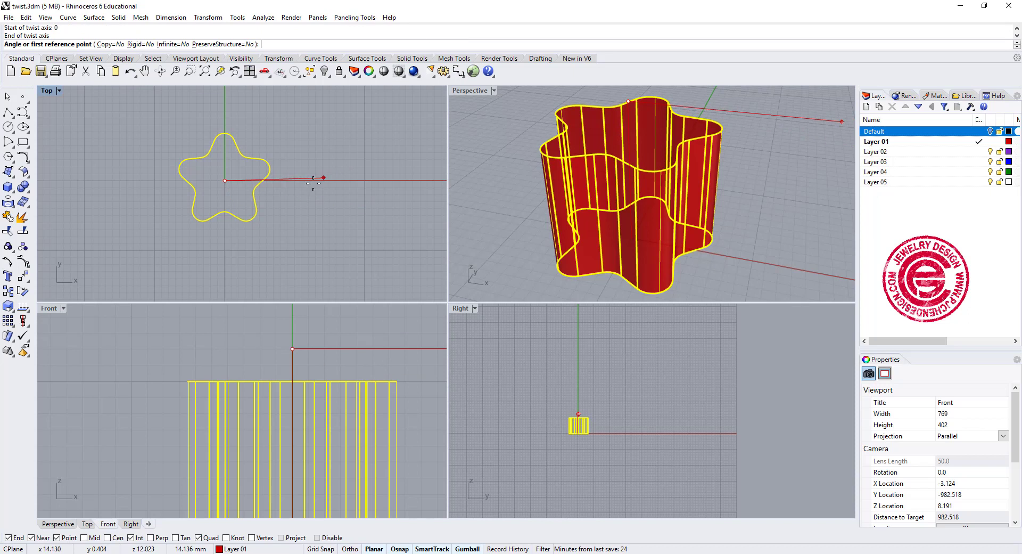
# Step: Set the twist angle to 90 degrees by picking reference points along the X and Y axes in the Top view
pyautogui.press('shift')
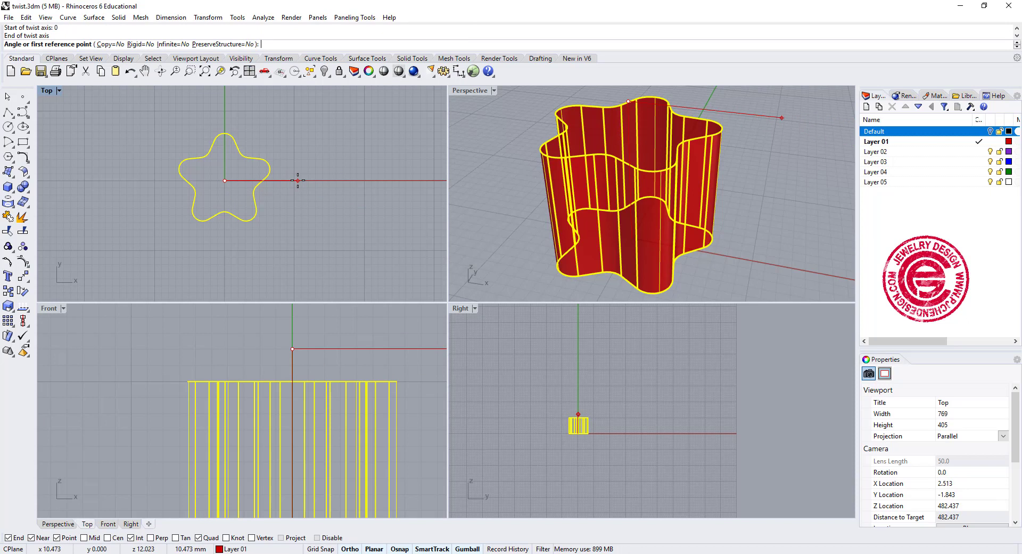
pyautogui.click(298, 180)
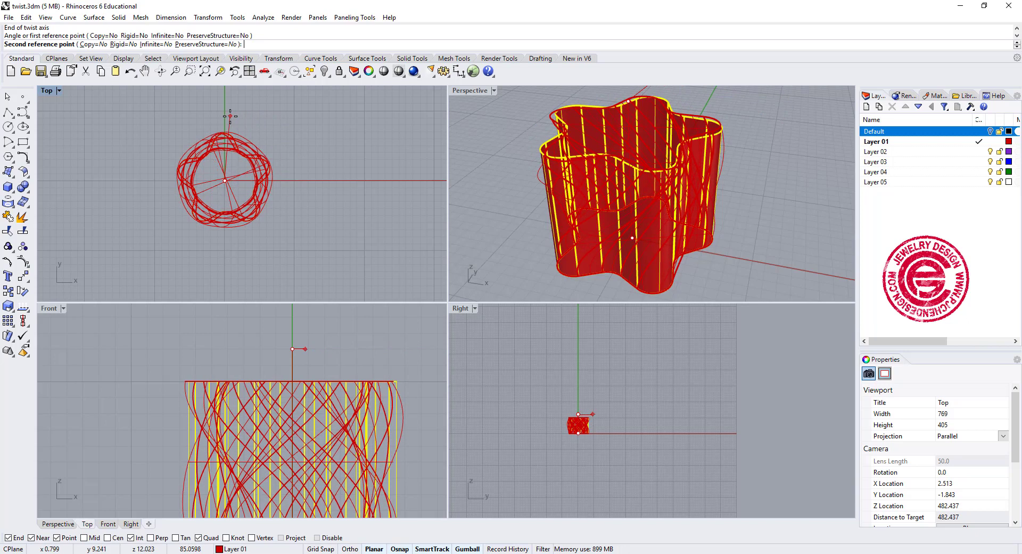
pyautogui.press('shift')
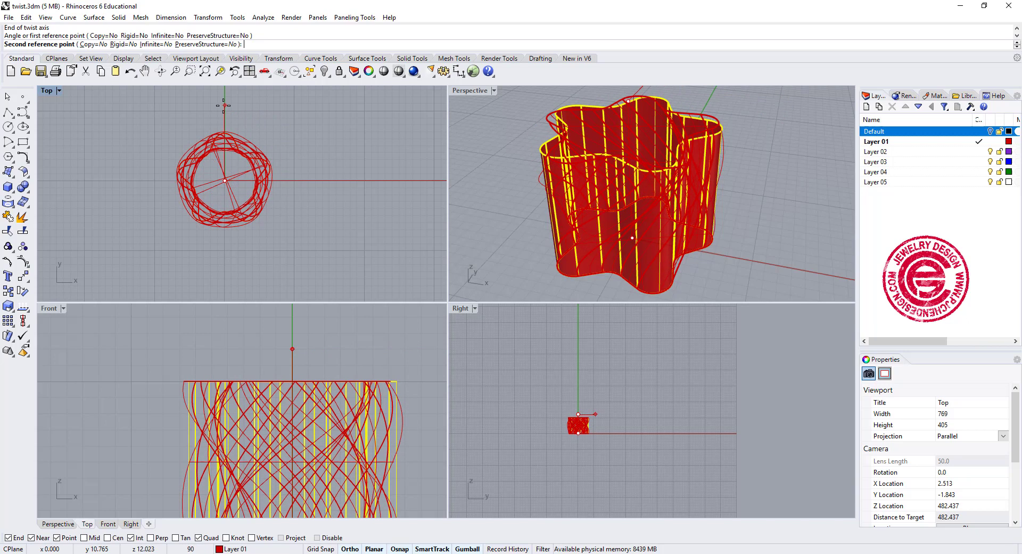
pyautogui.click(224, 105)
pyautogui.moveTo(500, 213); pyautogui.dragTo(594, 210, button='right')
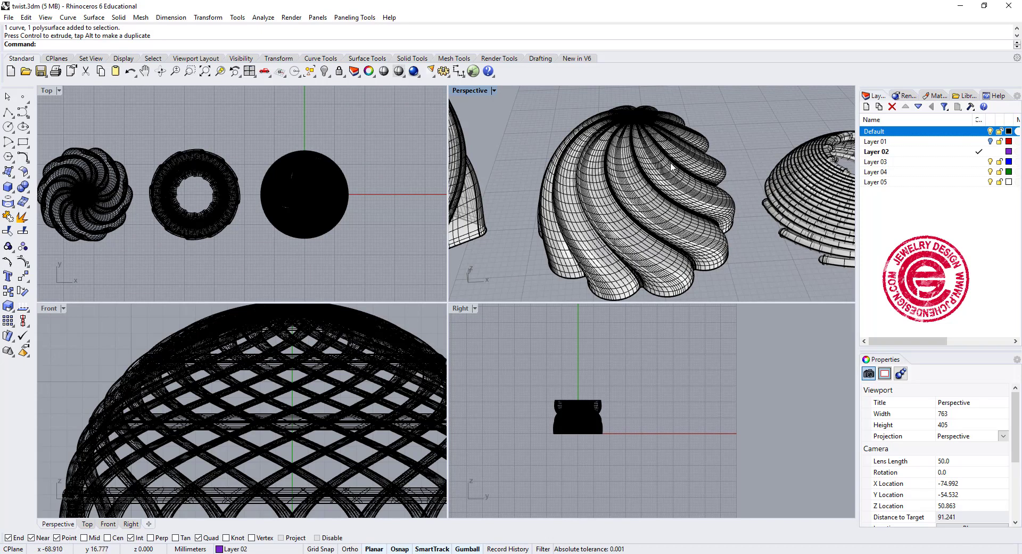
# Step: Turn off the Default layer so its finished twisted models are hidden
pyautogui.click(990, 131)
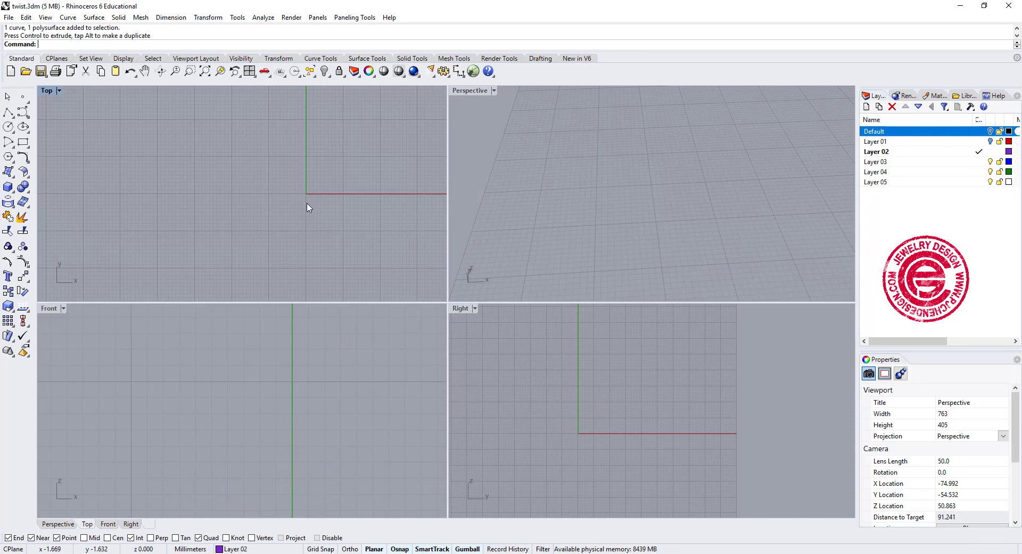
pyautogui.moveTo(308, 207); pyautogui.dragTo(104, 162, button='right')
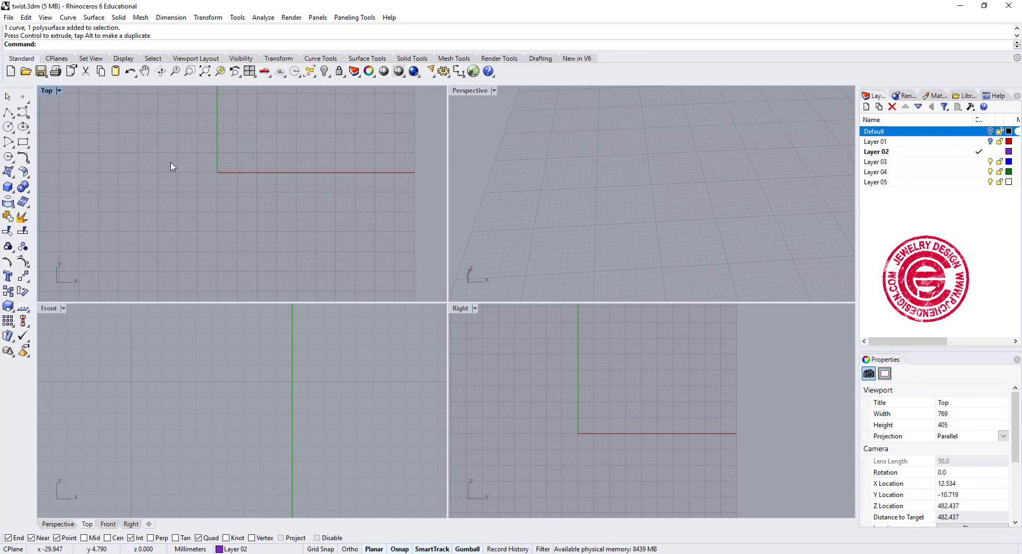
pyautogui.moveTo(198, 175); pyautogui.dragTo(203, 190, button='right')
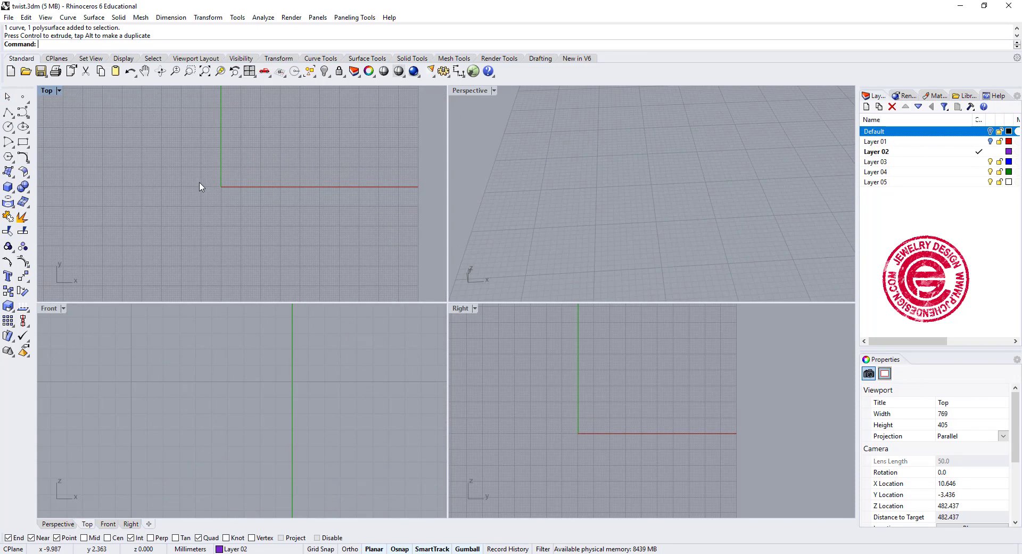
# Step: Draw a 12-pointed star centred on the origin in the Top view, outer radius about 7 mm and inner radius about 5 mm
pyautogui.click(14, 160)
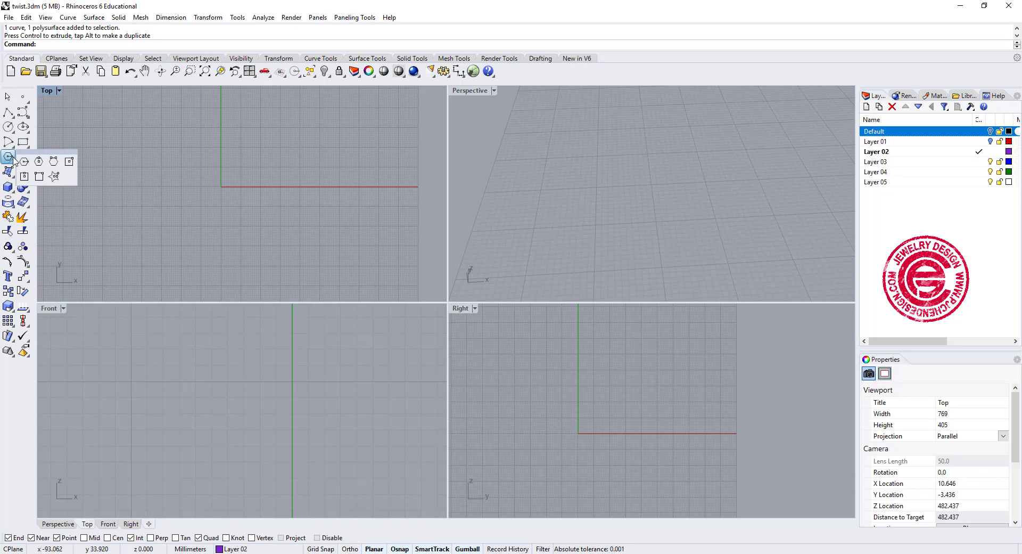
pyautogui.click(54, 176)
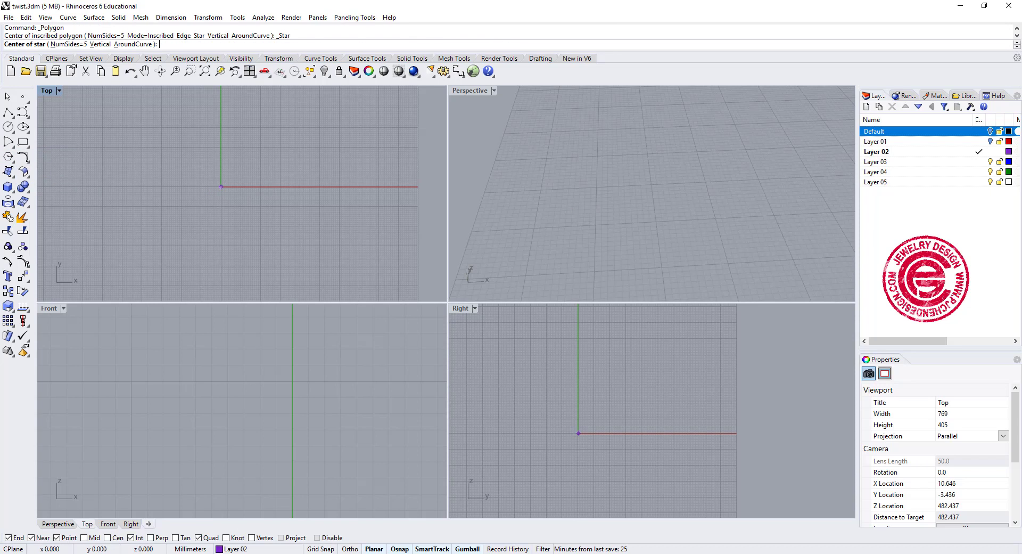
pyautogui.write('0')
pyautogui.press('Return')
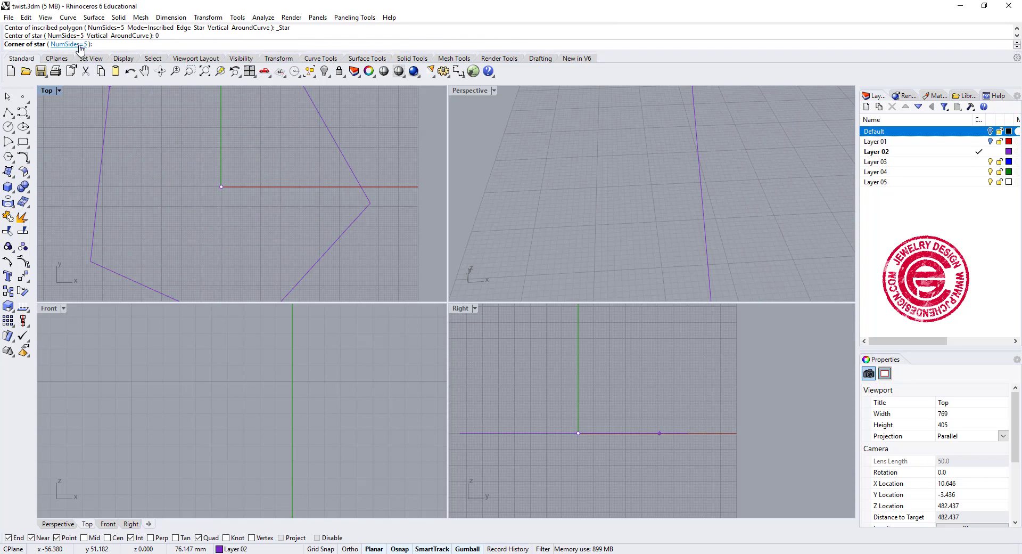
pyautogui.click(80, 45)
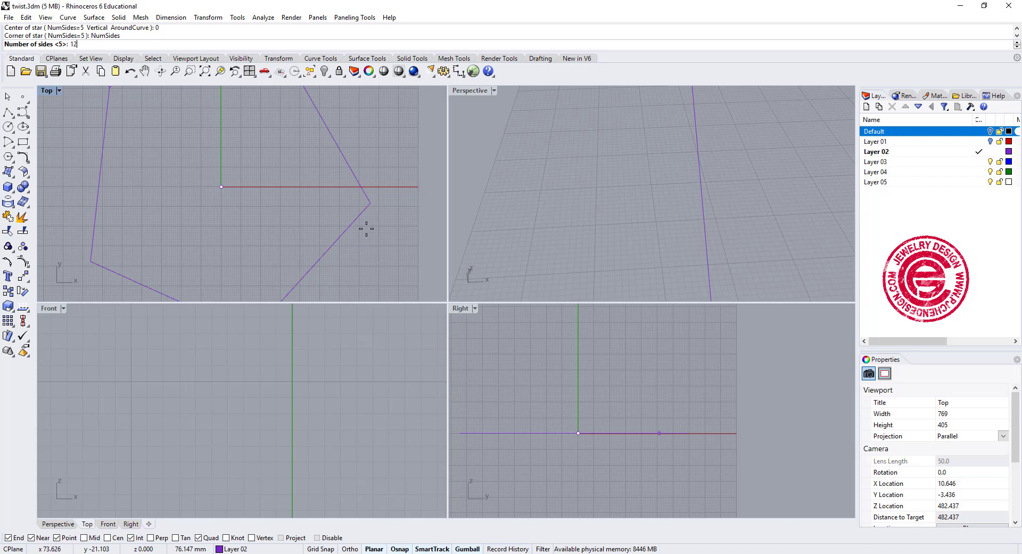
pyautogui.write('12')
pyautogui.press('Return')
pyautogui.scroll(5, 212, 190)
pyautogui.click(246, 110)
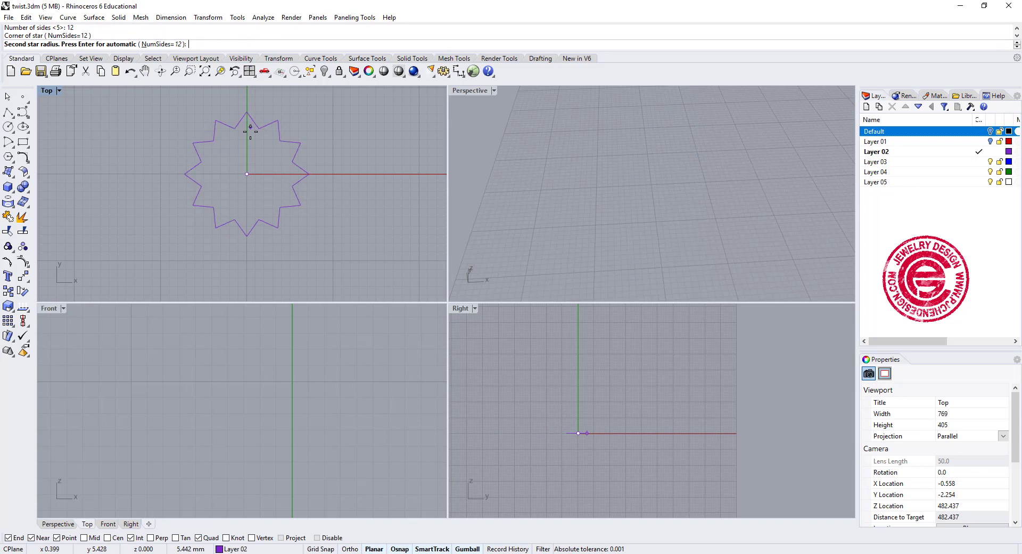
pyautogui.click(248, 121)
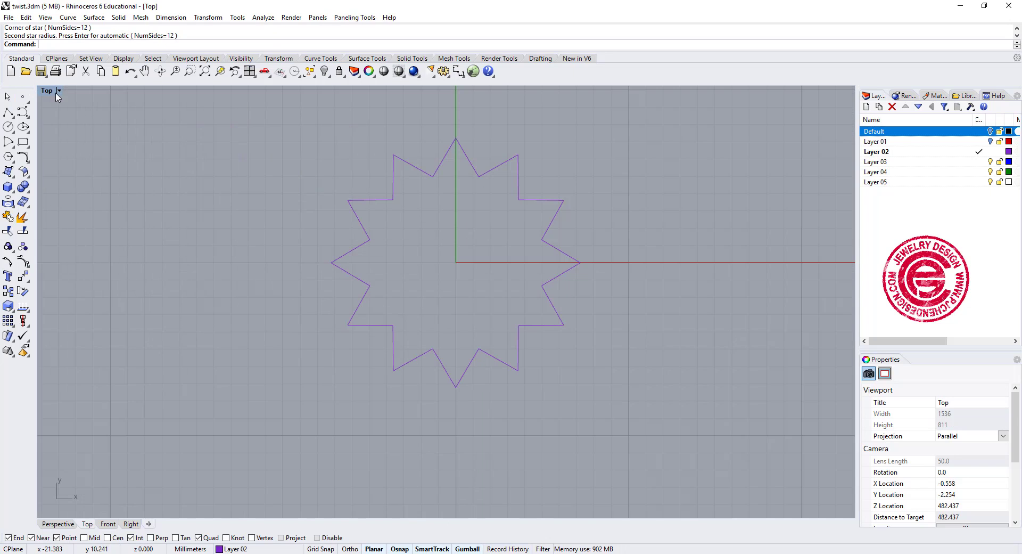
# Step: Maximize the Top view and round the 12-pointed star with Fillet Corners at a radius of 1 mm
pyautogui.doubleClick(51, 92)
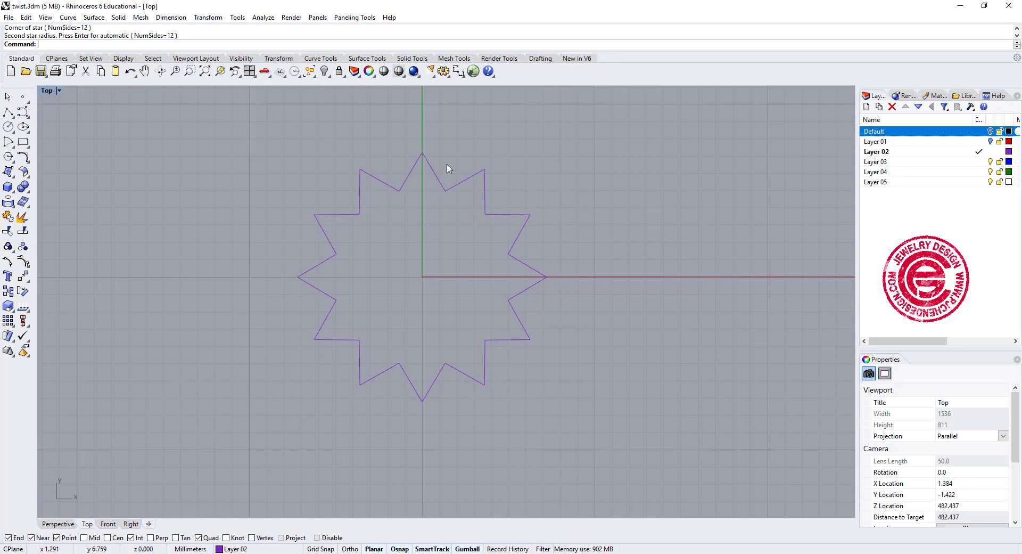
pyautogui.click(26, 161)
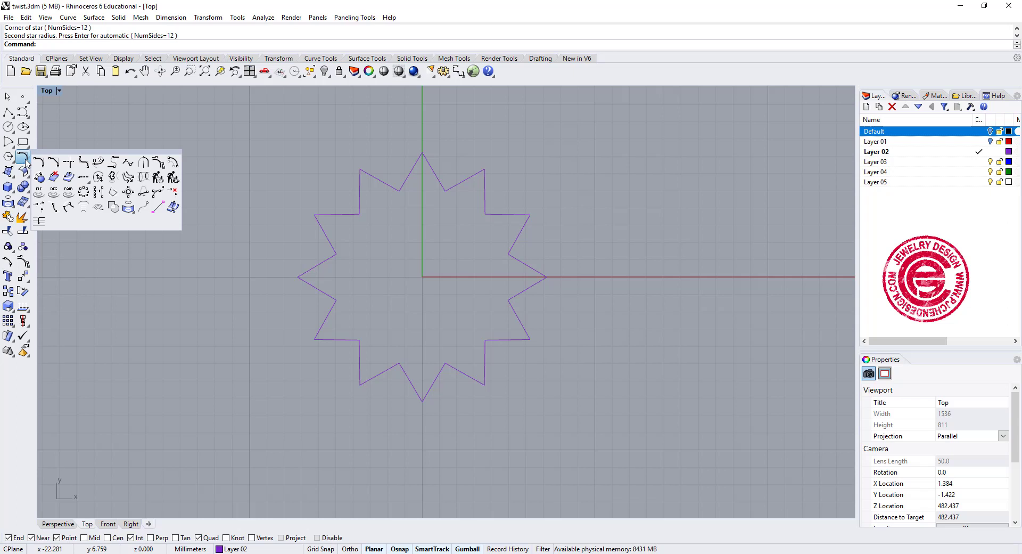
pyautogui.click(82, 161)
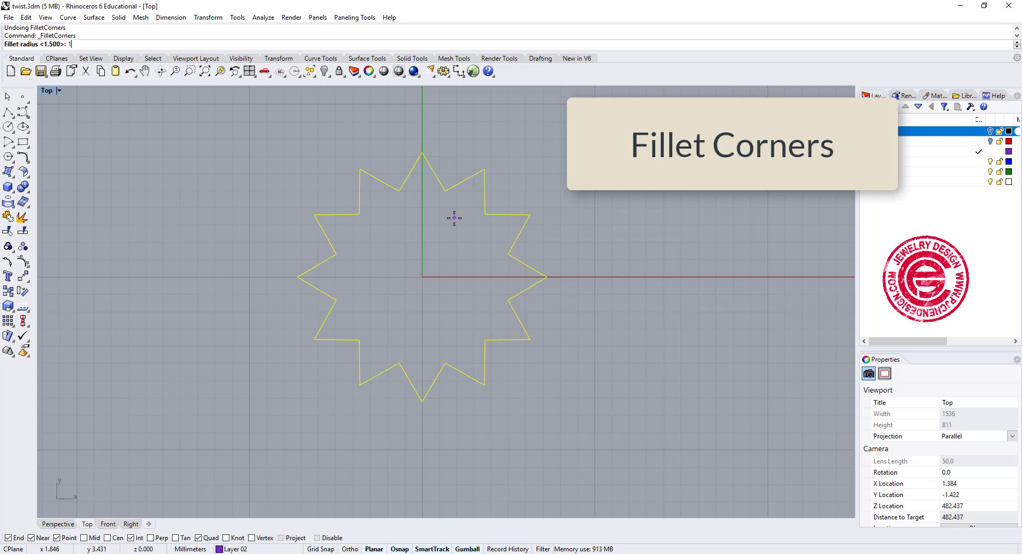
pyautogui.press('Return')
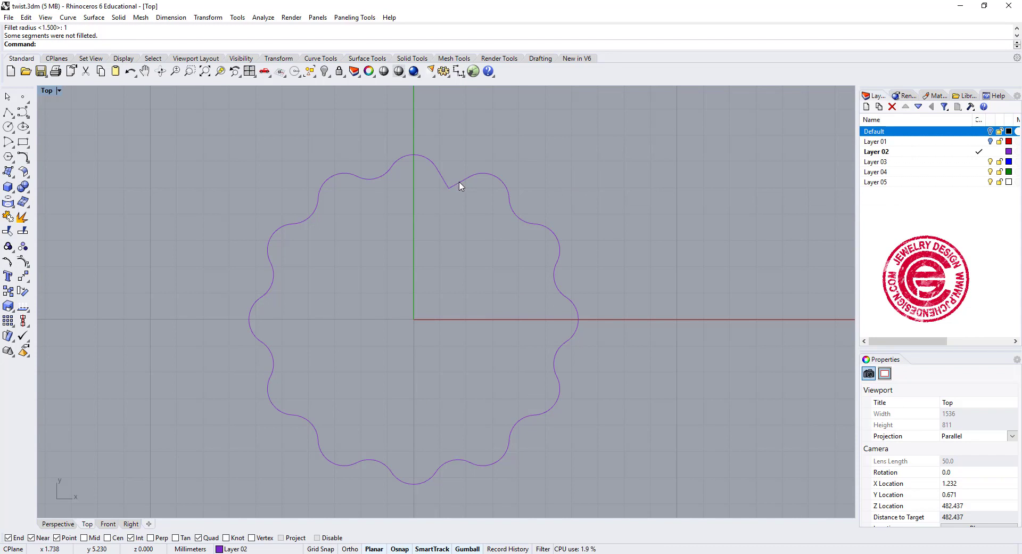
# Step: Fillet the remaining sharp inner corner of the rounded star with a 1 mm radius
pyautogui.click(23, 156)
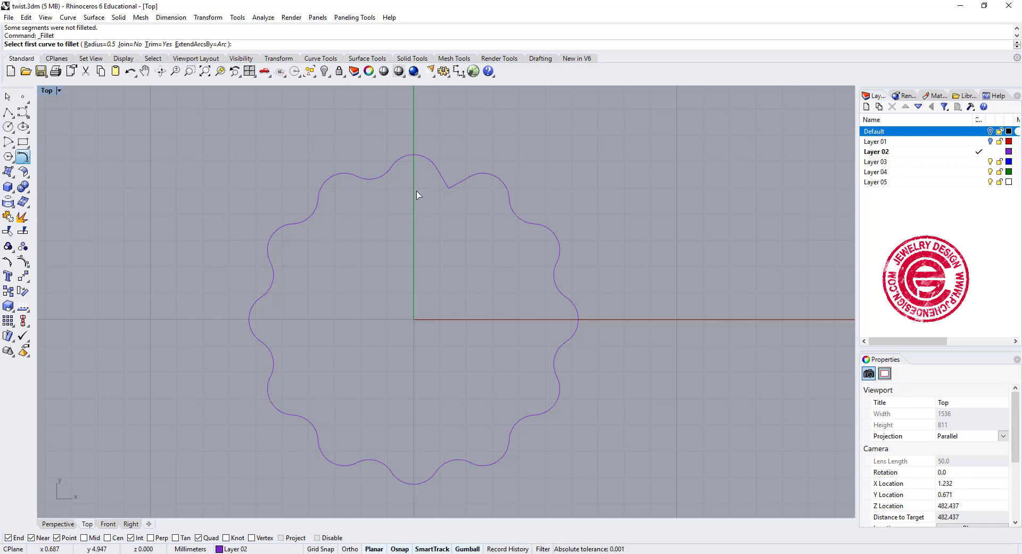
pyautogui.click(93, 45)
pyautogui.write('1')
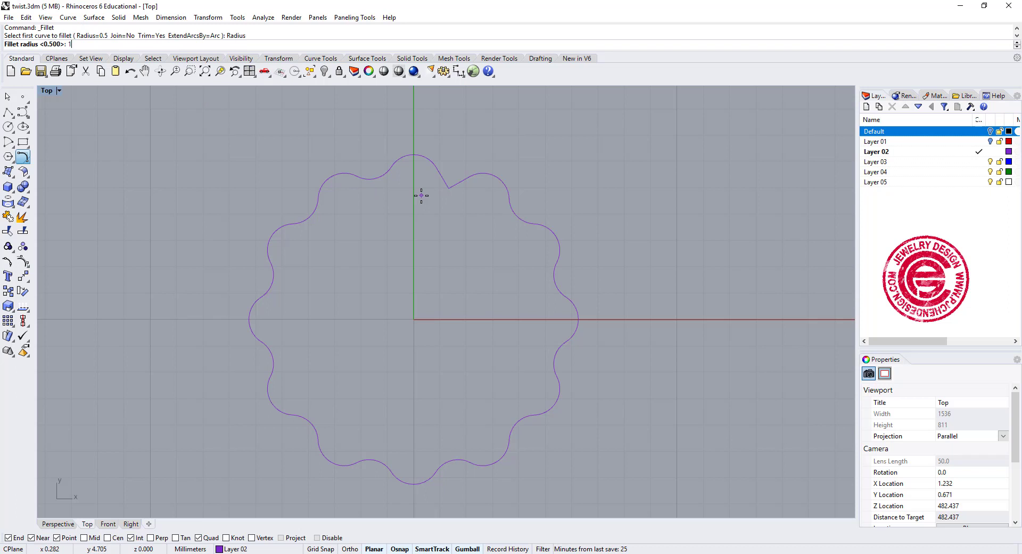
pyautogui.press('Return')
pyautogui.click(443, 179)
pyautogui.click(461, 186)
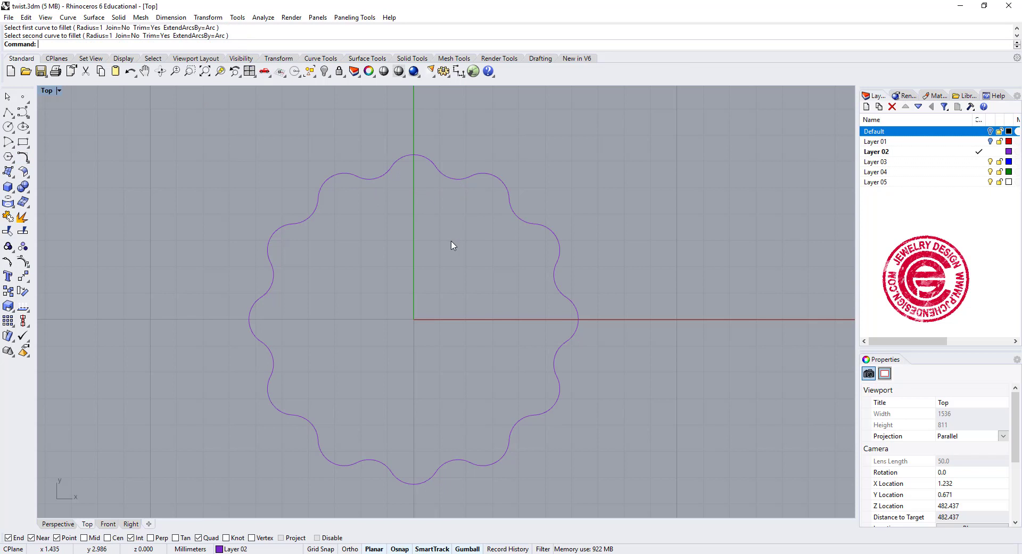
# Step: Move the rounded star curve about 16 mm along the positive X axis, clear of the origin
pyautogui.scroll(-4, 452, 239)
pyautogui.moveTo(447, 249); pyautogui.dragTo(369, 208, button='right')
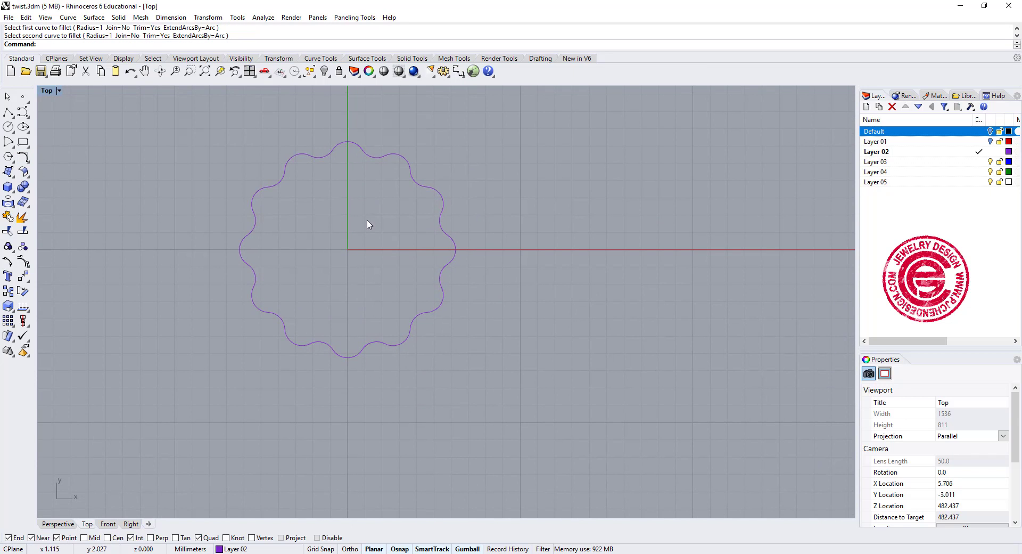
pyautogui.click(456, 250)
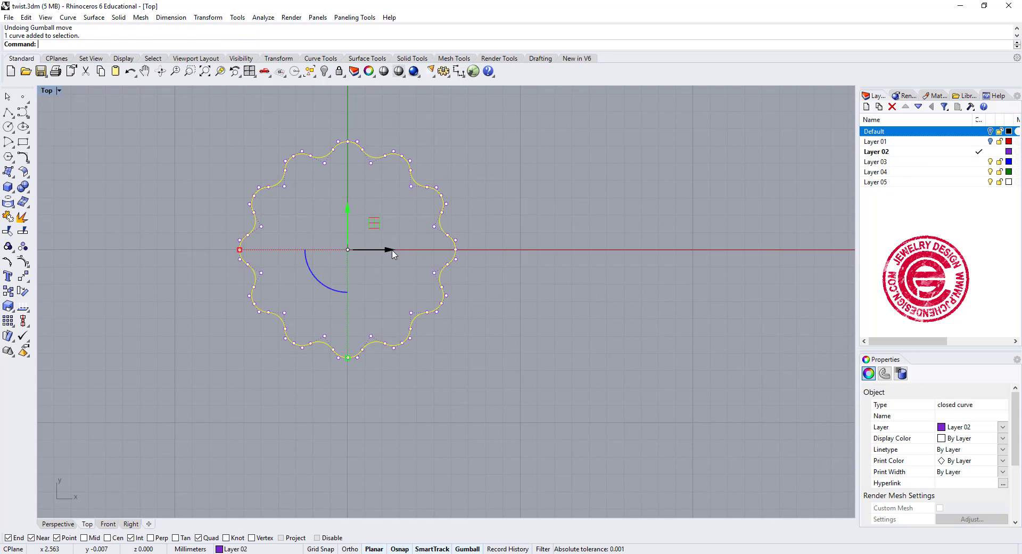
pyautogui.moveTo(393, 254); pyautogui.dragTo(648, 277)
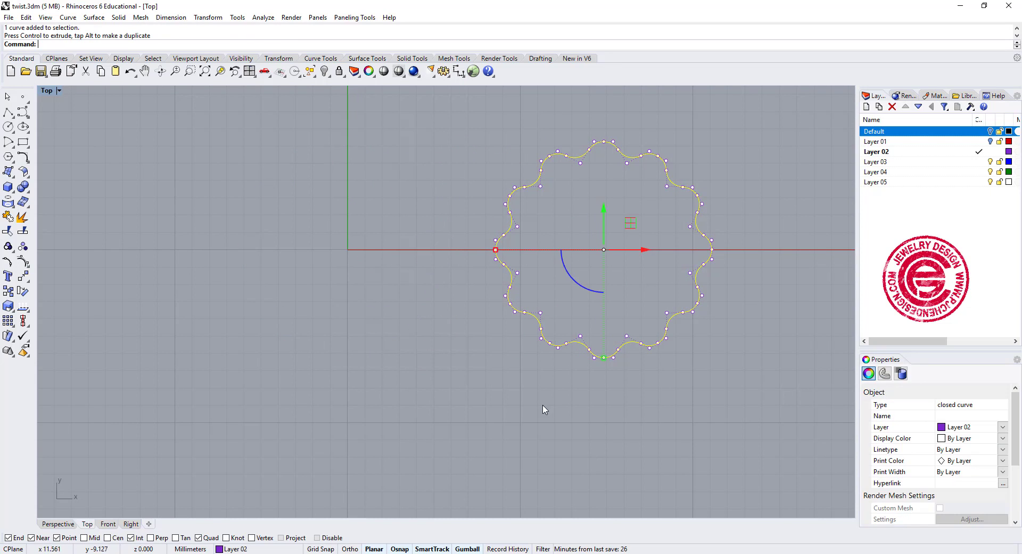
pyautogui.press('Escape')
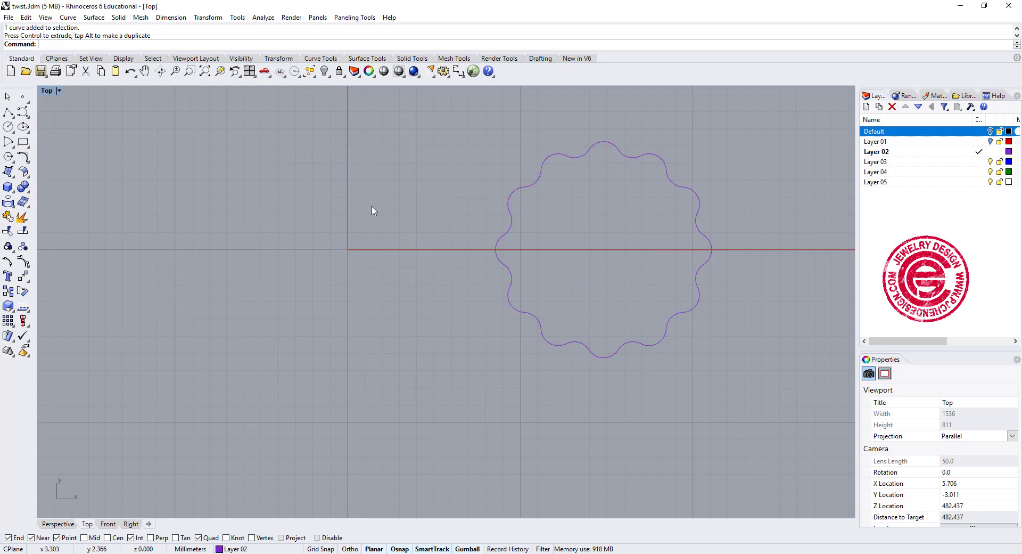
pyautogui.click(696, 277)
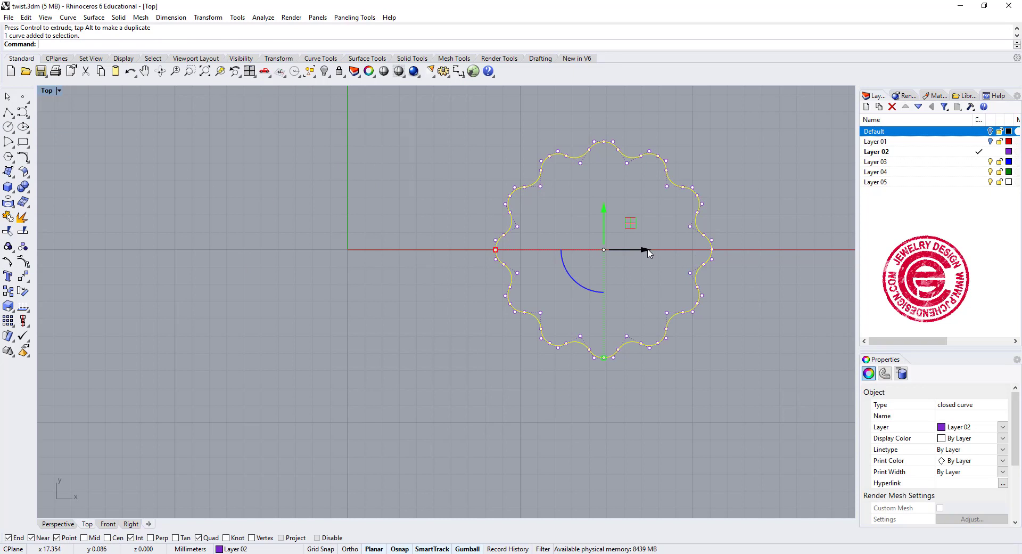
pyautogui.moveTo(649, 252); pyautogui.dragTo(672, 253)
pyautogui.click(283, 238)
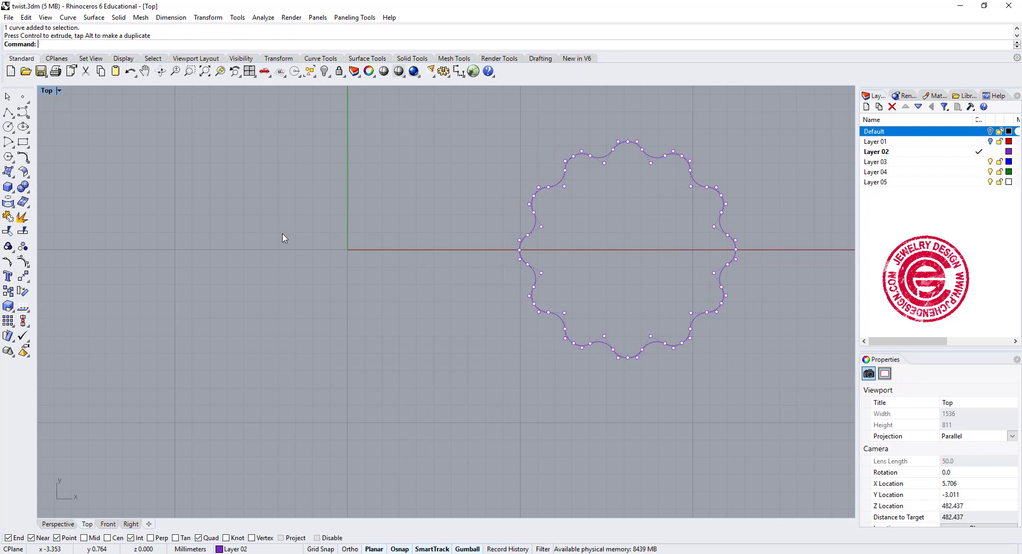
# Step: Draw a circle about 2.9 mm in diameter centred on the Y axis, 5 mm above the origin
pyautogui.click(23, 129)
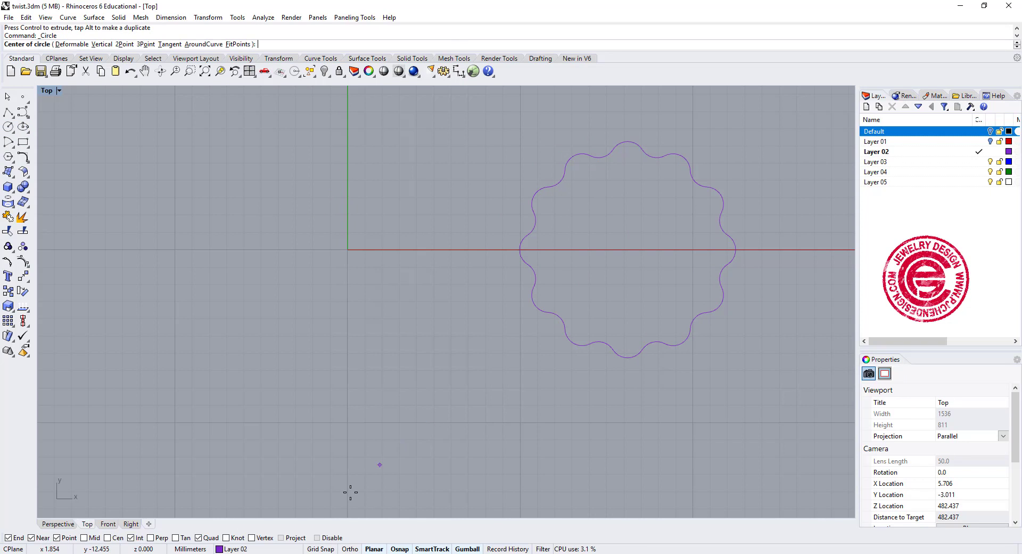
pyautogui.click(347, 164)
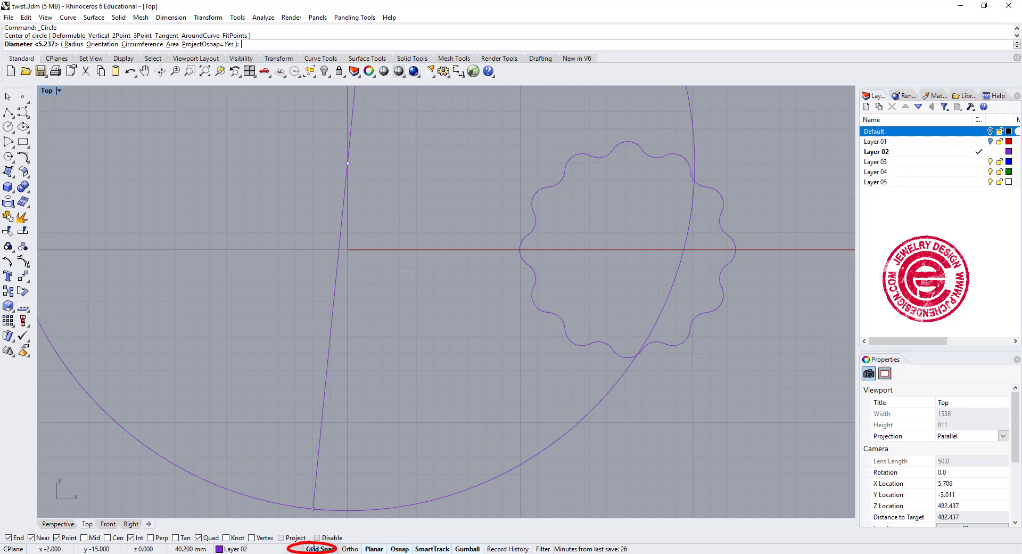
pyautogui.press('F9')
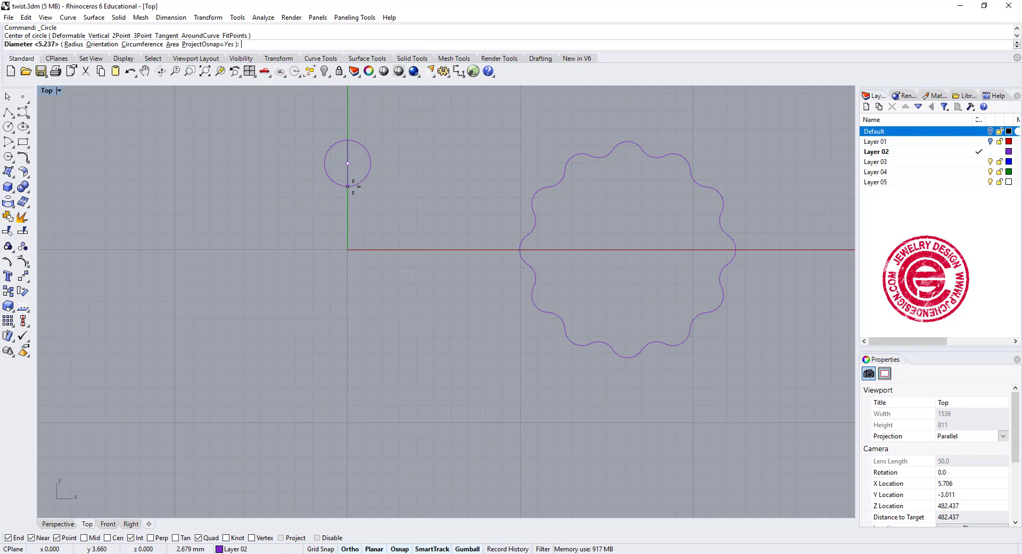
pyautogui.click(354, 184)
# Step: Polar array the small circle around the origin with 12 items over 360 degrees
pyautogui.click(361, 186)
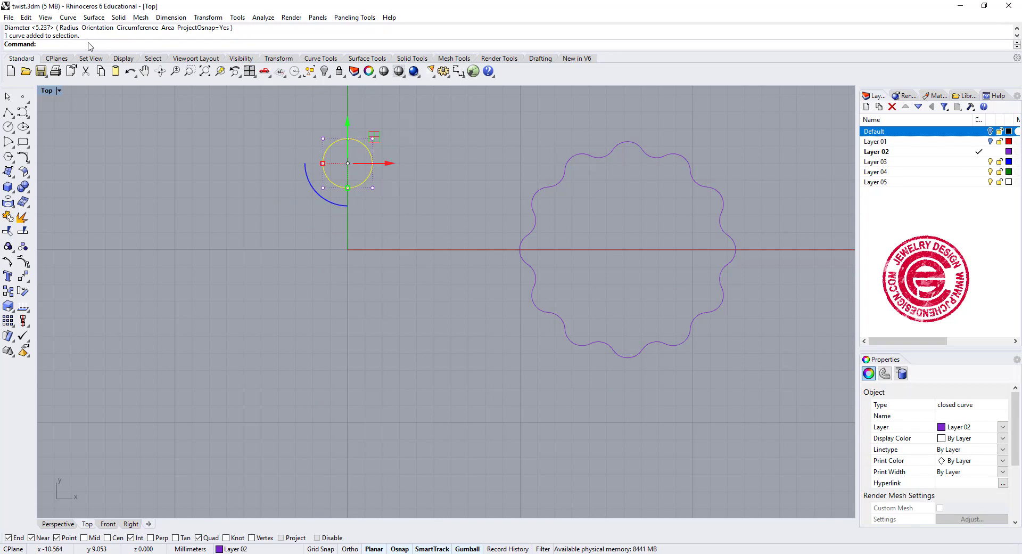
pyautogui.click(10, 322)
pyautogui.click(39, 326)
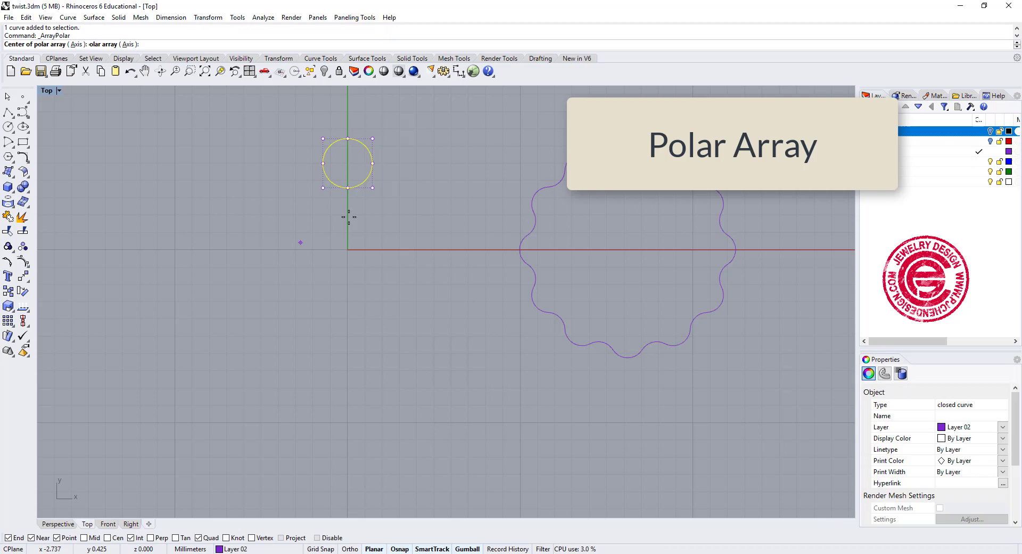
pyautogui.write('0')
pyautogui.press('Return')
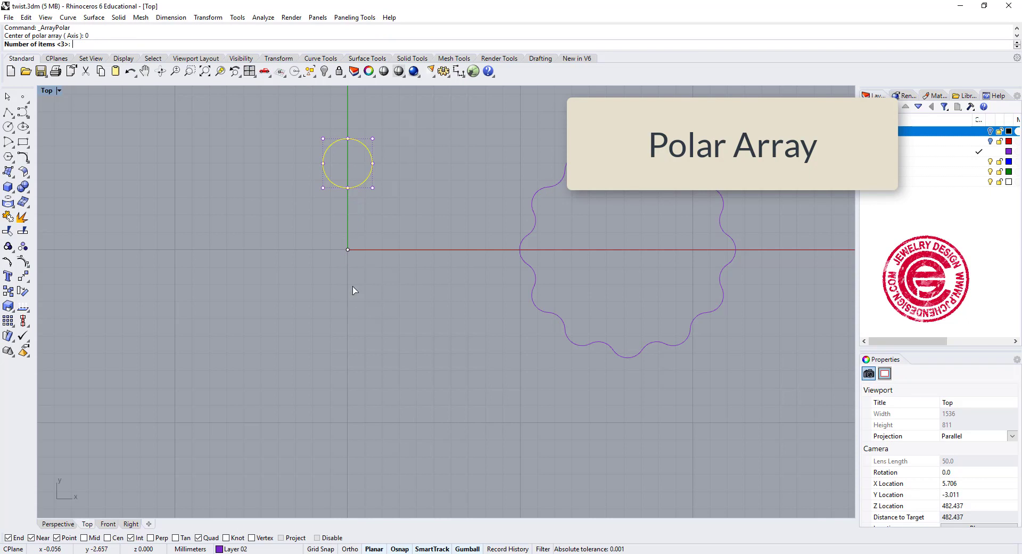
pyautogui.write('12')
pyautogui.press('Return')
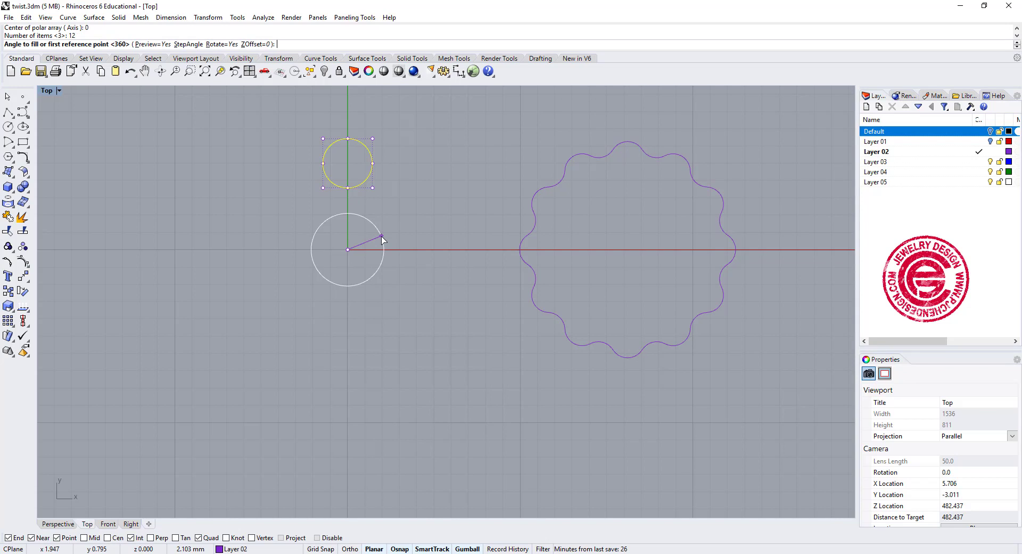
pyautogui.press('Return')
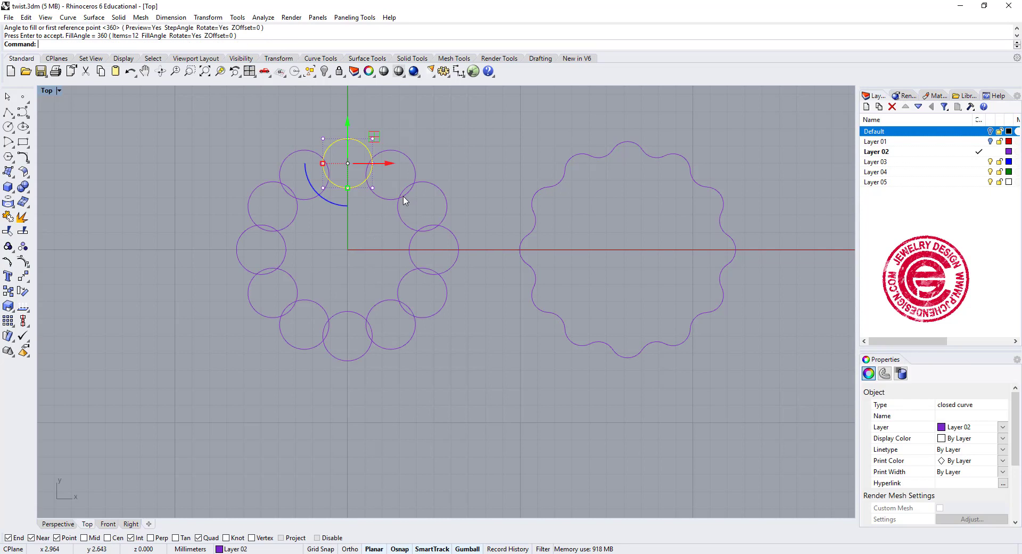
pyautogui.click(465, 146)
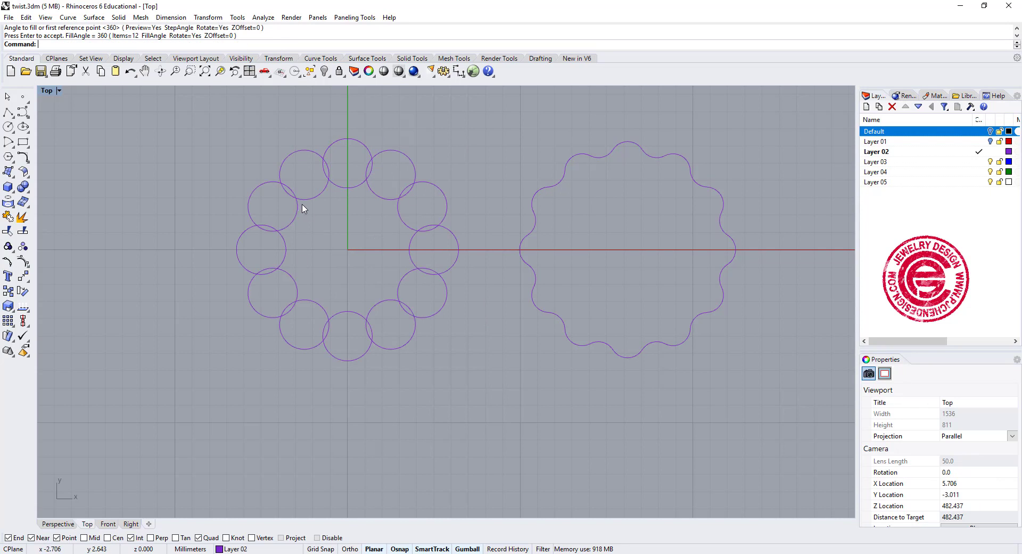
# Step: Trim away the inner and overlapping arcs of the twelve arrayed circles, leaving only the outer scalloped outline
pyautogui.moveTo(298, 155); pyautogui.dragTo(228, 129)
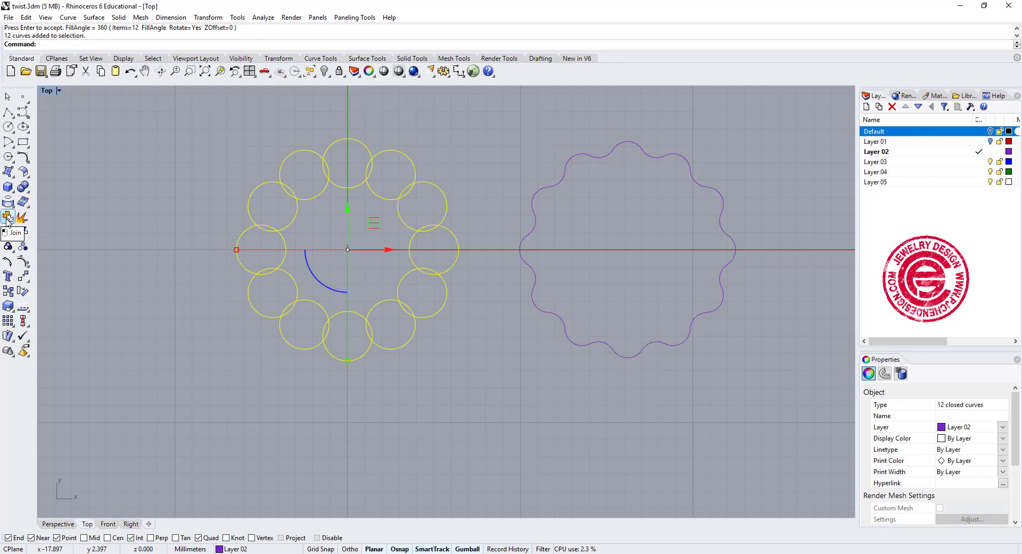
pyautogui.click(7, 231)
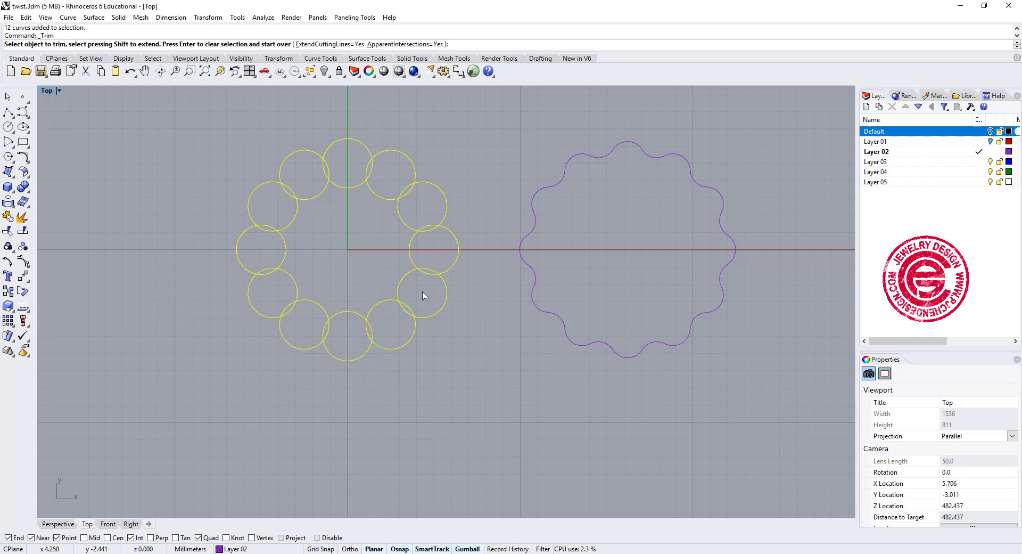
pyautogui.click(410, 217)
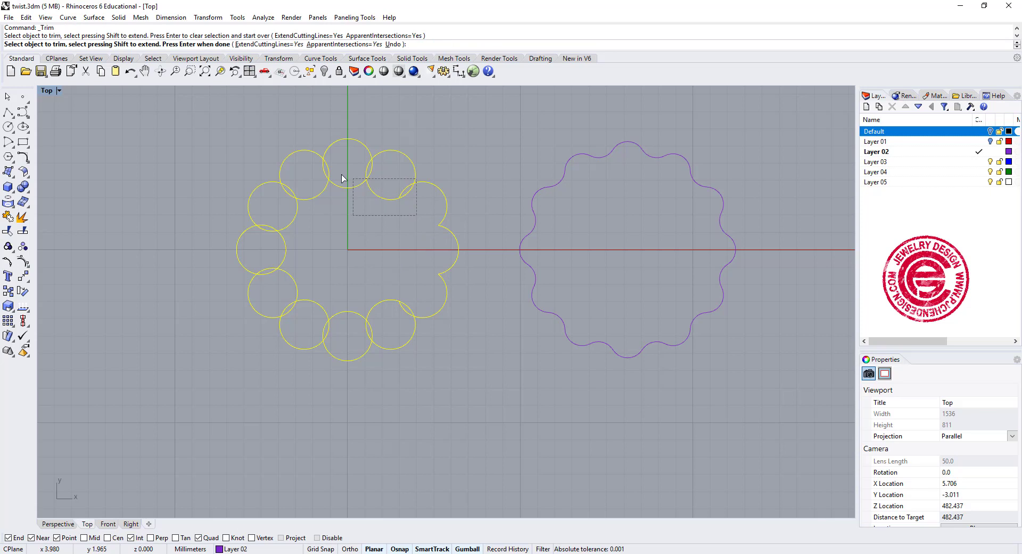
pyautogui.moveTo(417, 215); pyautogui.dragTo(321, 175)
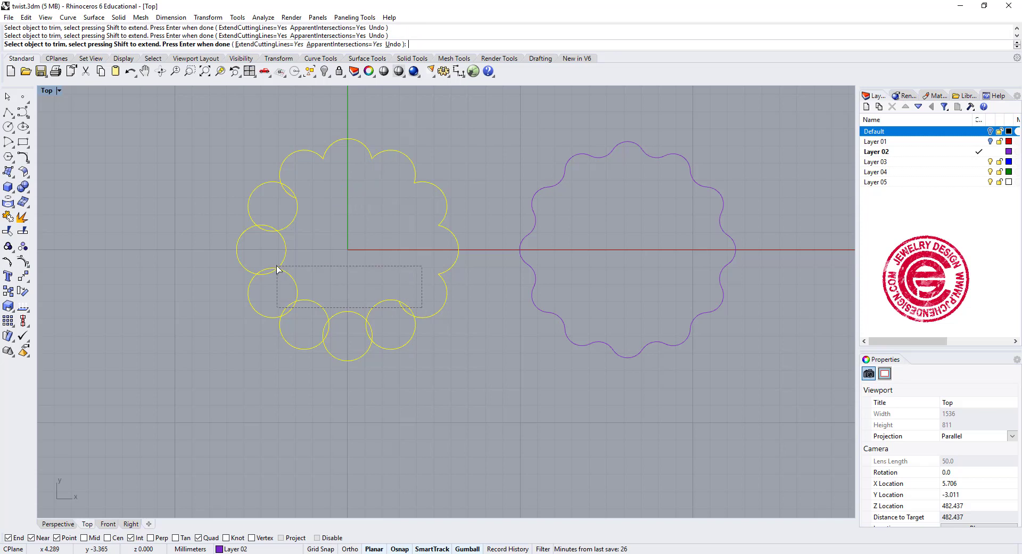
pyautogui.moveTo(277, 269); pyautogui.dragTo(280, 267)
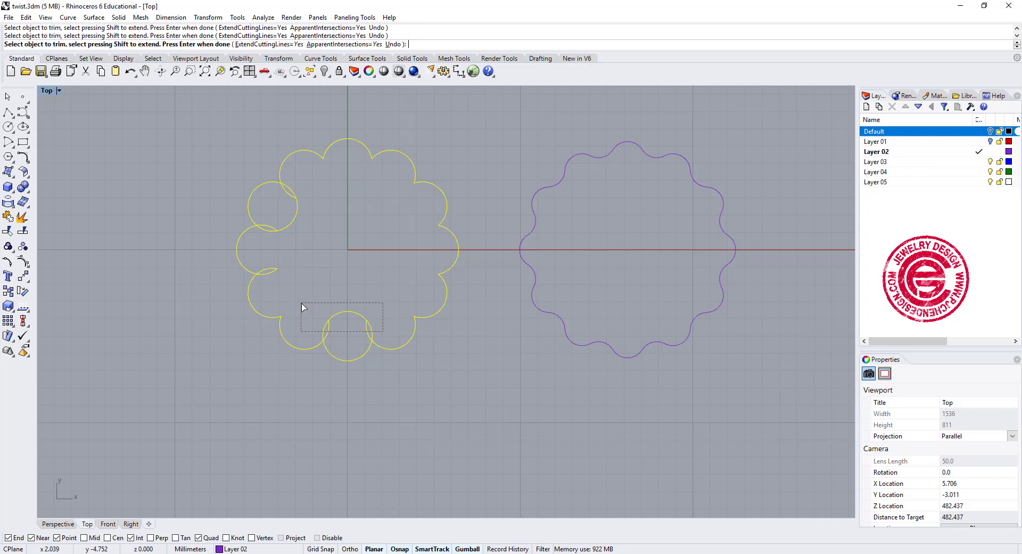
pyautogui.moveTo(302, 306); pyautogui.dragTo(302, 304)
pyautogui.moveTo(271, 224); pyautogui.dragTo(272, 223)
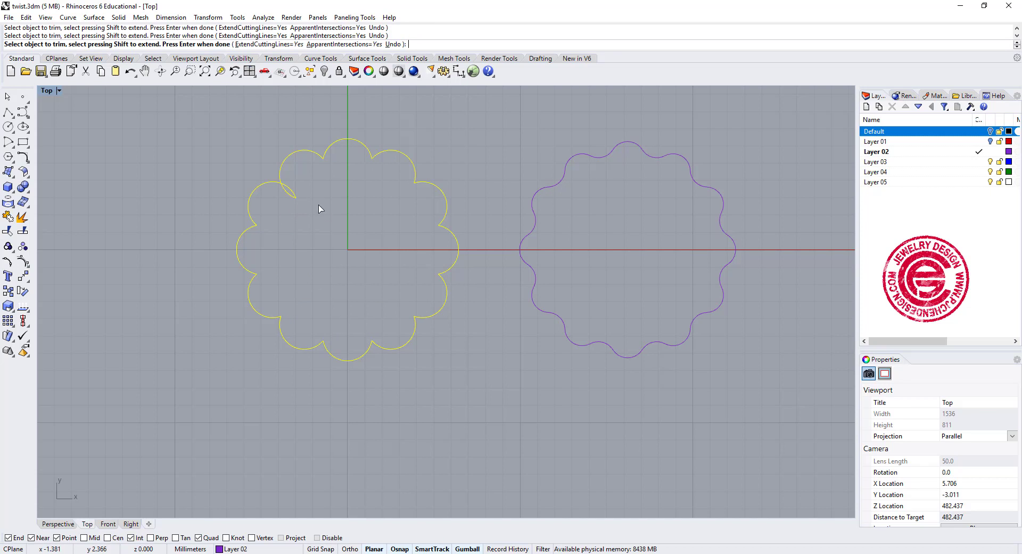
pyautogui.moveTo(290, 190); pyautogui.dragTo(289, 189)
pyautogui.press('Return')
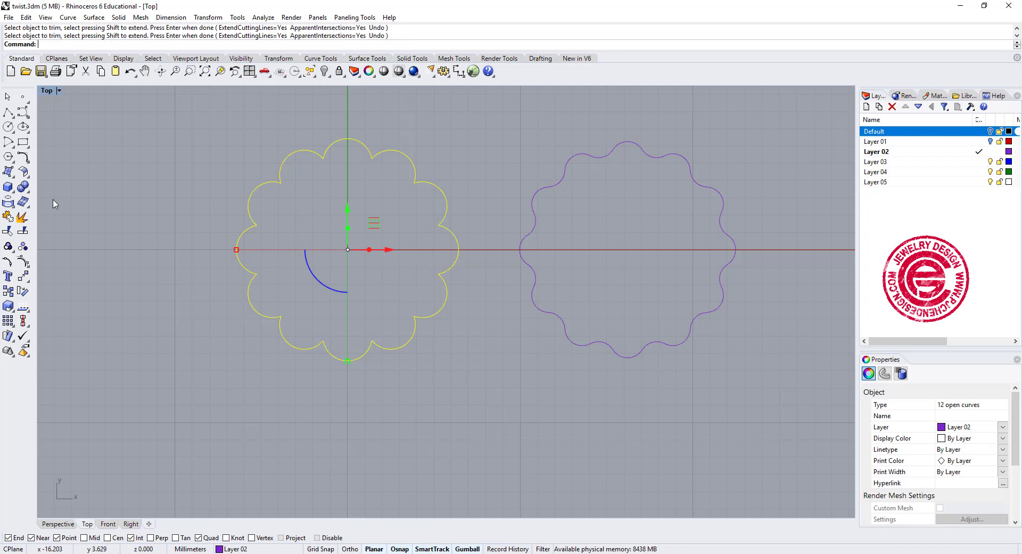
# Step: Join the twelve outer arcs into one closed curve and fillet all its corners with a 0.5 mm radius
pyautogui.click(8, 216)
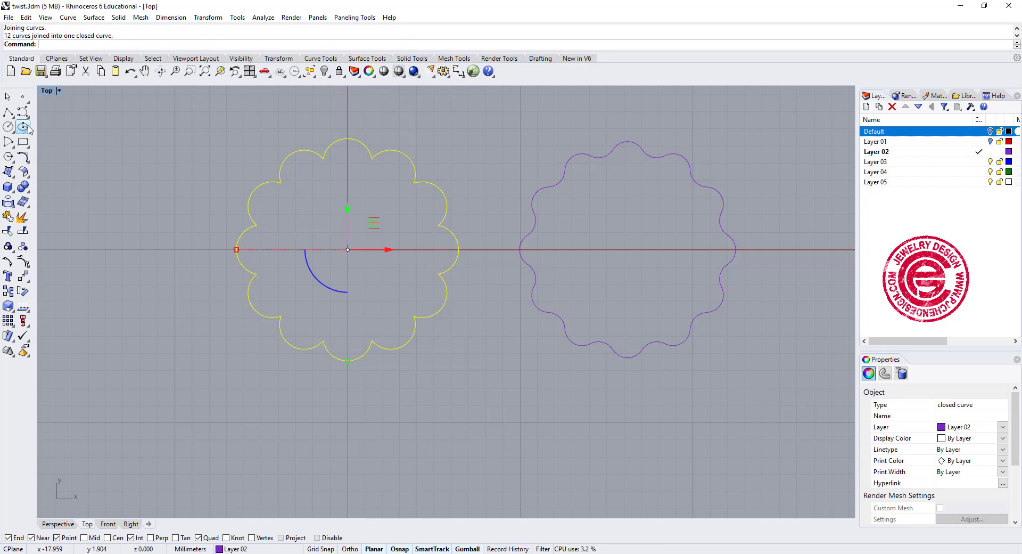
pyautogui.click(26, 161)
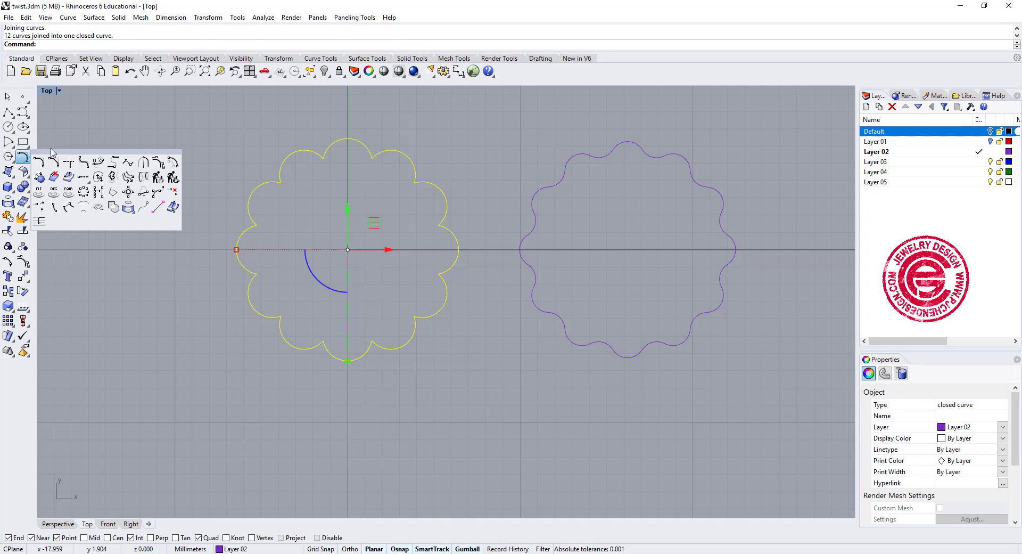
pyautogui.click(83, 163)
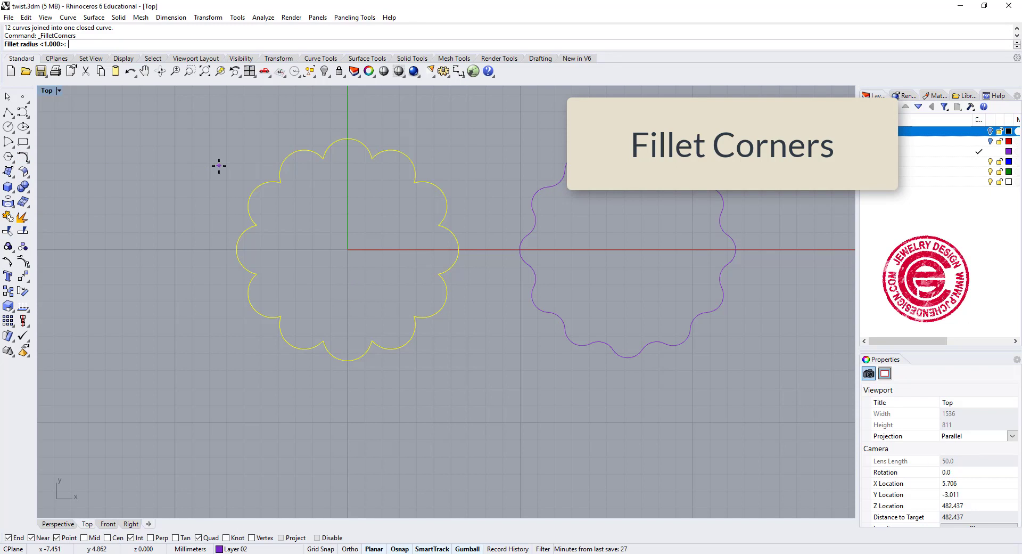
pyautogui.write('0.5')
pyautogui.press('Return')
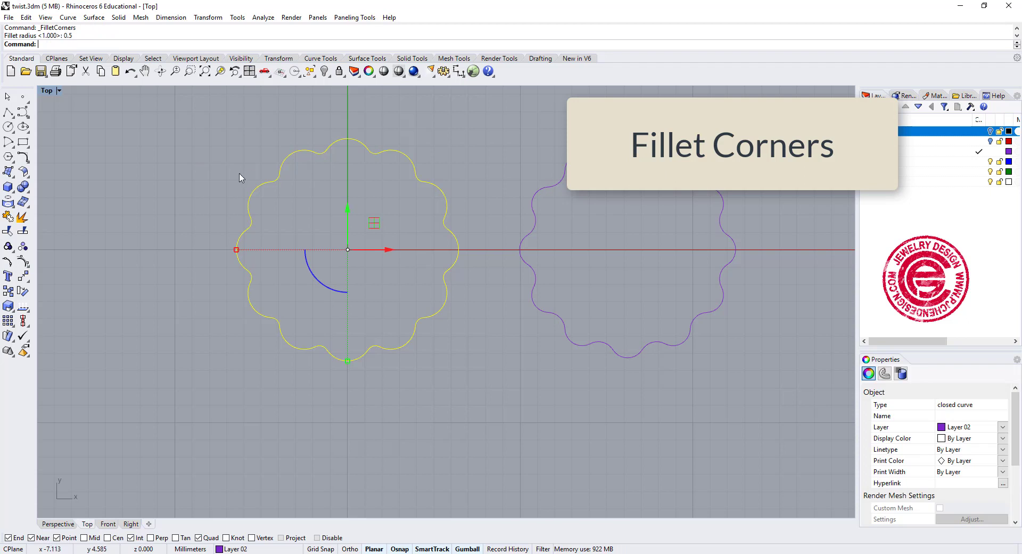
pyautogui.click(487, 224)
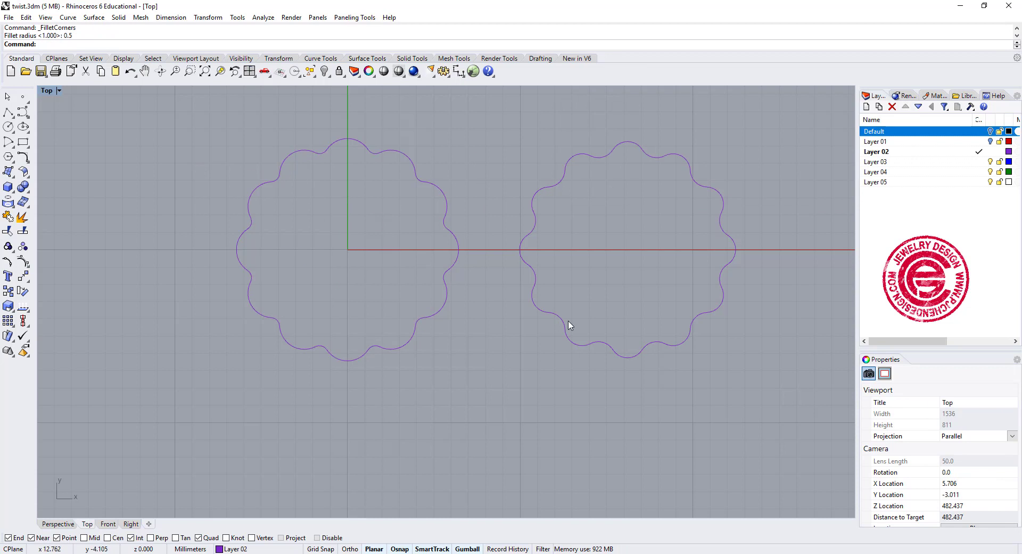
# Step: Examine the star-based scalloped curve and its control points beside the circle-based one
pyautogui.moveTo(572, 269); pyautogui.dragTo(616, 268, button='right')
pyautogui.scroll(2, 502, 230)
pyautogui.scroll(2, 502, 231)
pyautogui.scroll(-2, 529, 249)
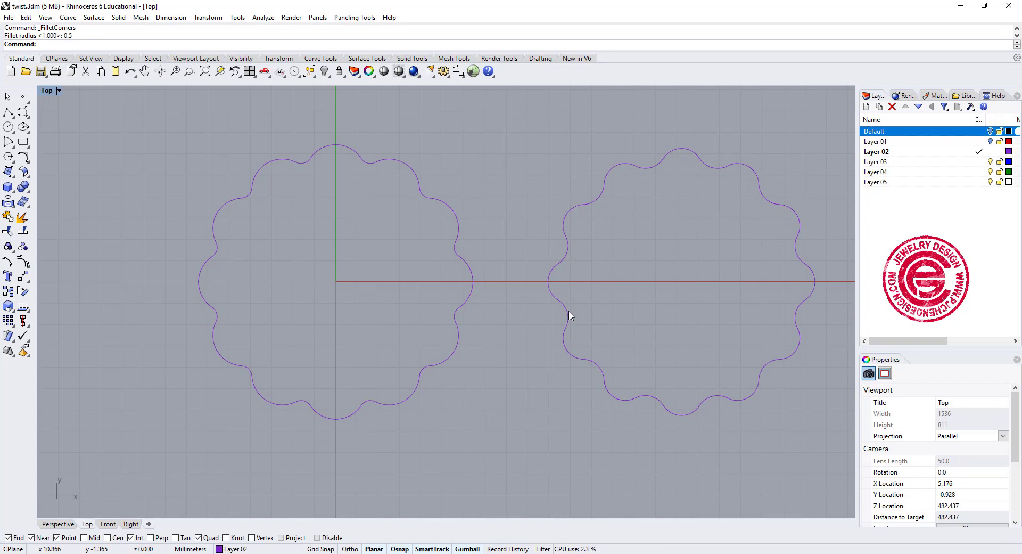
pyautogui.moveTo(570, 316); pyautogui.dragTo(511, 242, button='right')
pyautogui.click(503, 233)
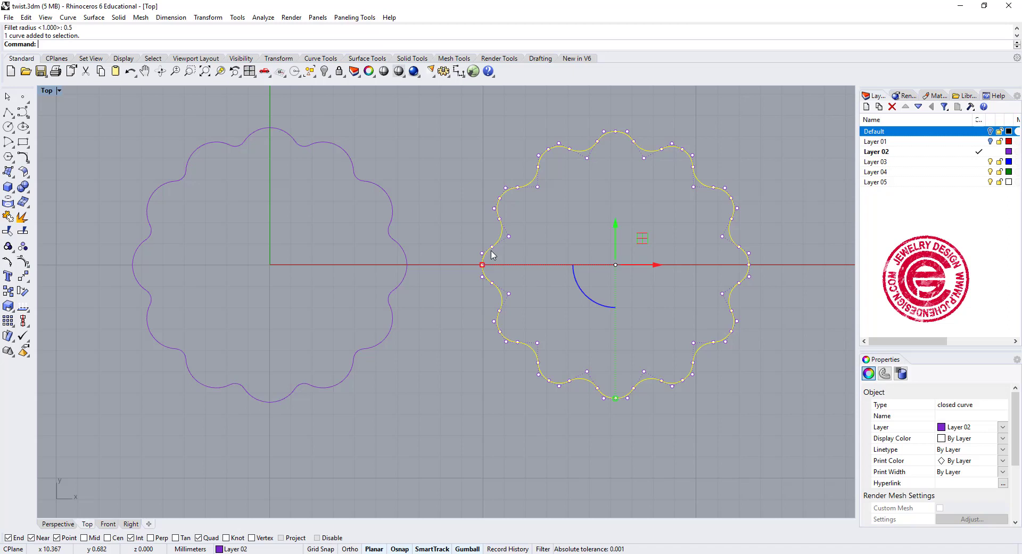
pyautogui.click(404, 177)
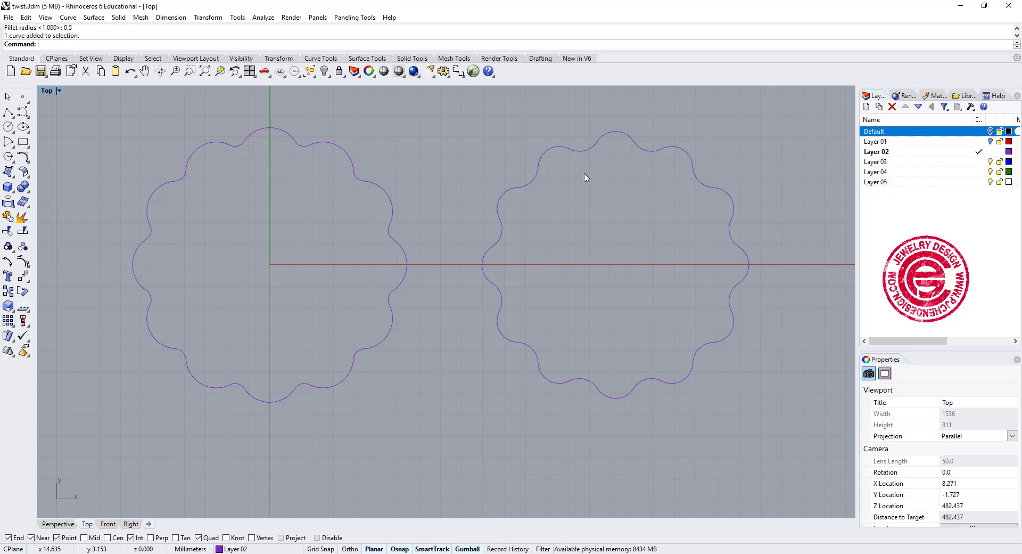
# Step: Delete the star-based scalloped curve, keeping the one centred on the origin
pyautogui.scroll(-5, 616, 286)
pyautogui.scroll(1, 619, 208)
pyautogui.click(618, 208)
pyautogui.press('Delete')
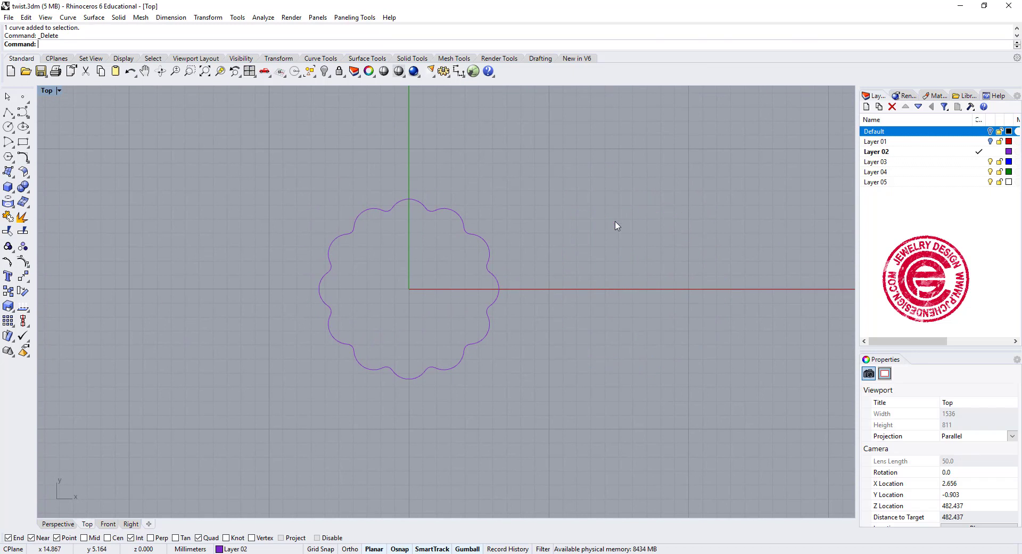
# Step: Draw a degree-3 control point curve in the Front view from the scalloped curve's positive X extreme to the Z axis, about 7 mm above the origin
pyautogui.moveTo(525, 250); pyautogui.dragTo(553, 241, button='right')
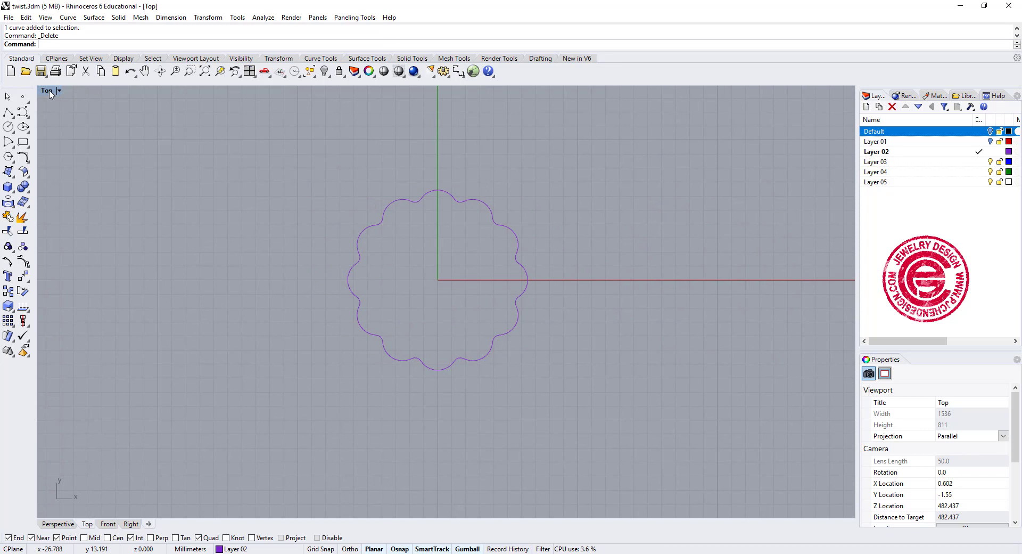
pyautogui.doubleClick(47, 91)
pyautogui.click(22, 111)
pyautogui.scroll(4, 276, 202)
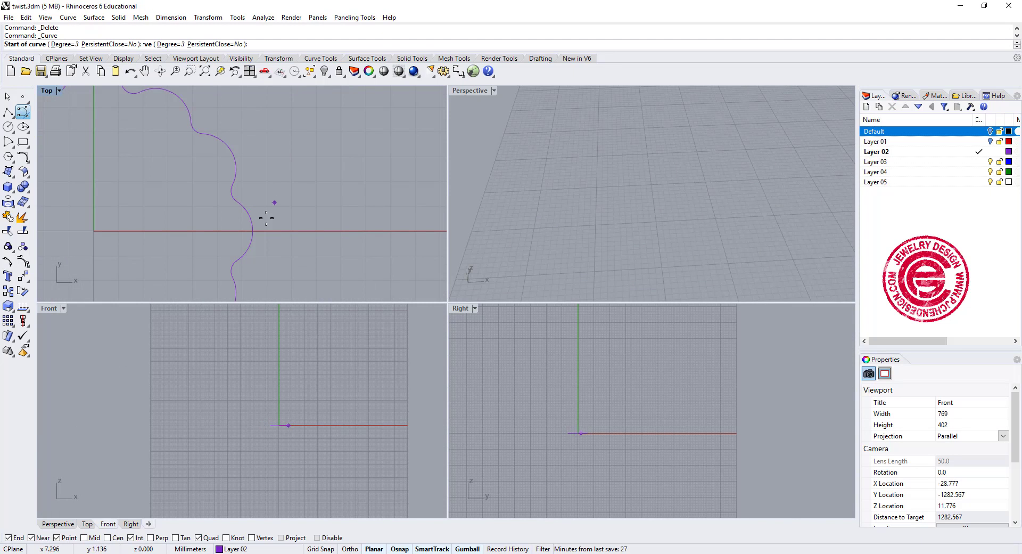
pyautogui.click(253, 231)
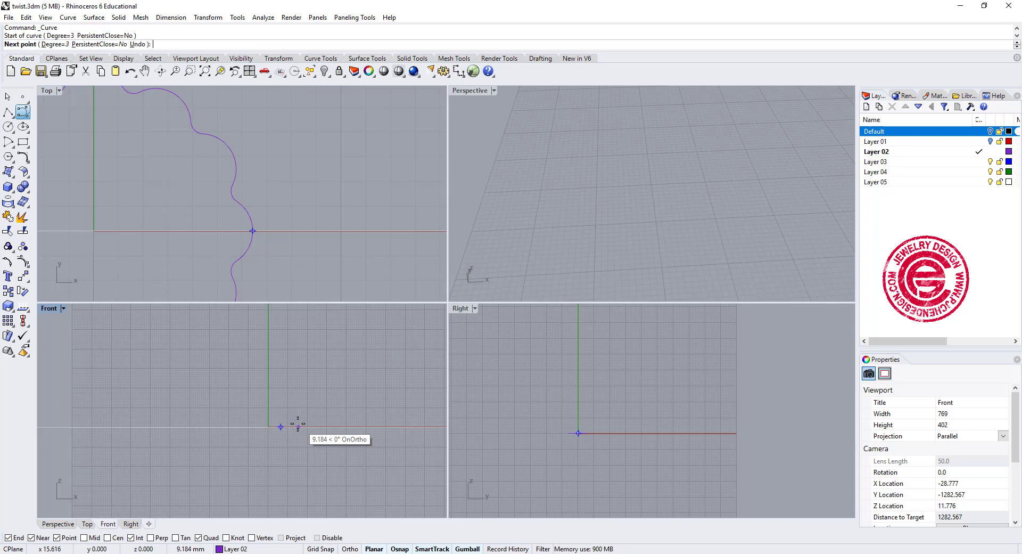
pyautogui.scroll(6, 282, 423)
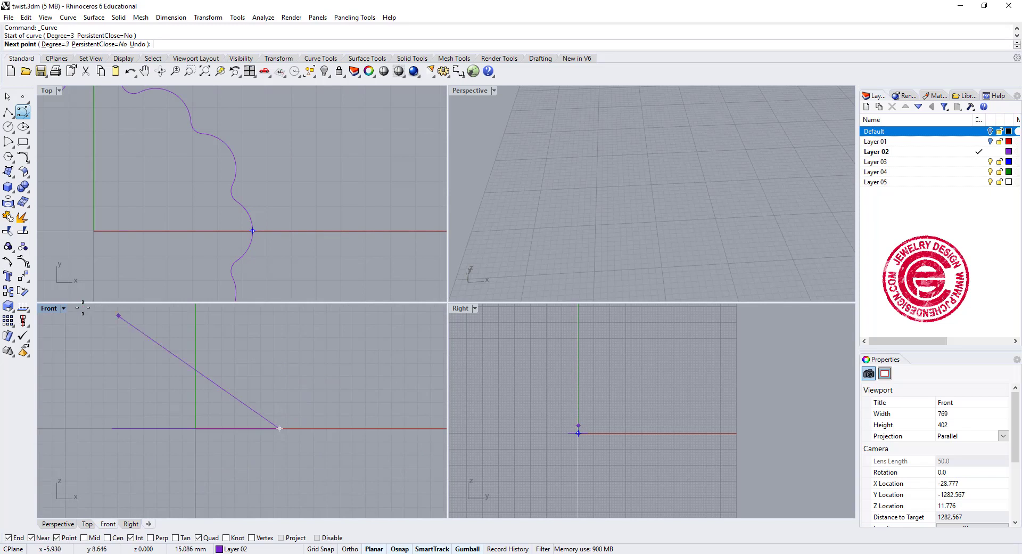
pyautogui.hotkey('ctrl', 'F2')
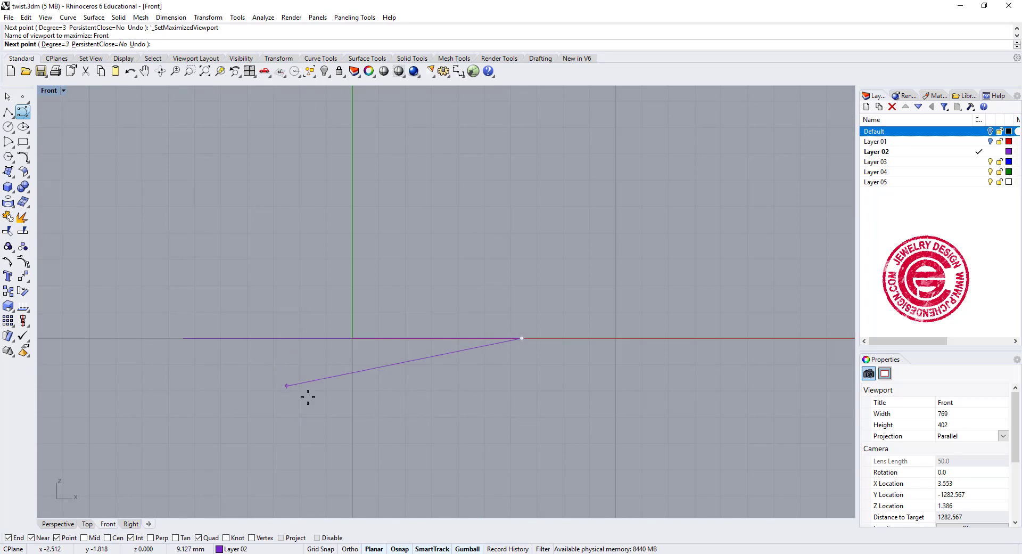
pyautogui.click(521, 286)
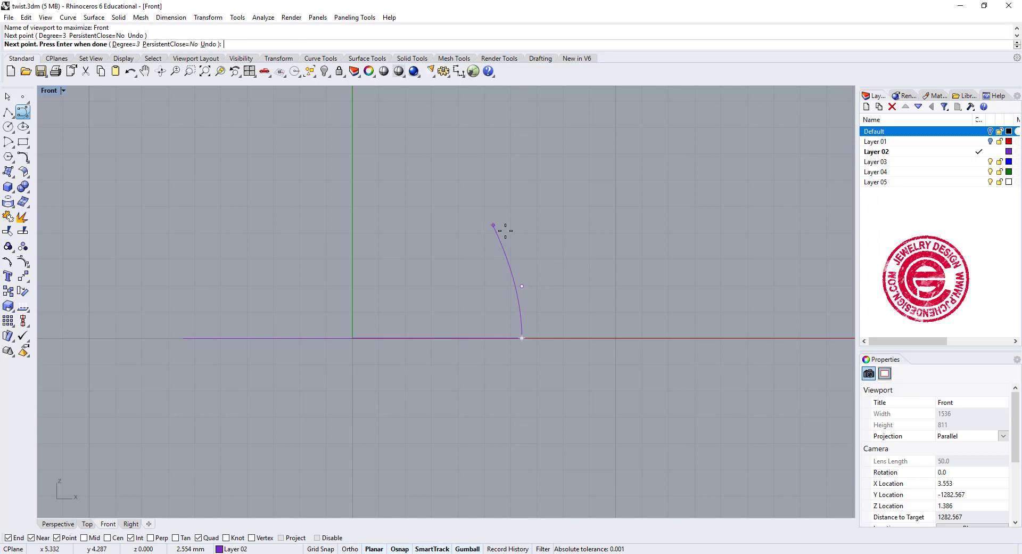
pyautogui.click(506, 231)
pyautogui.click(453, 193)
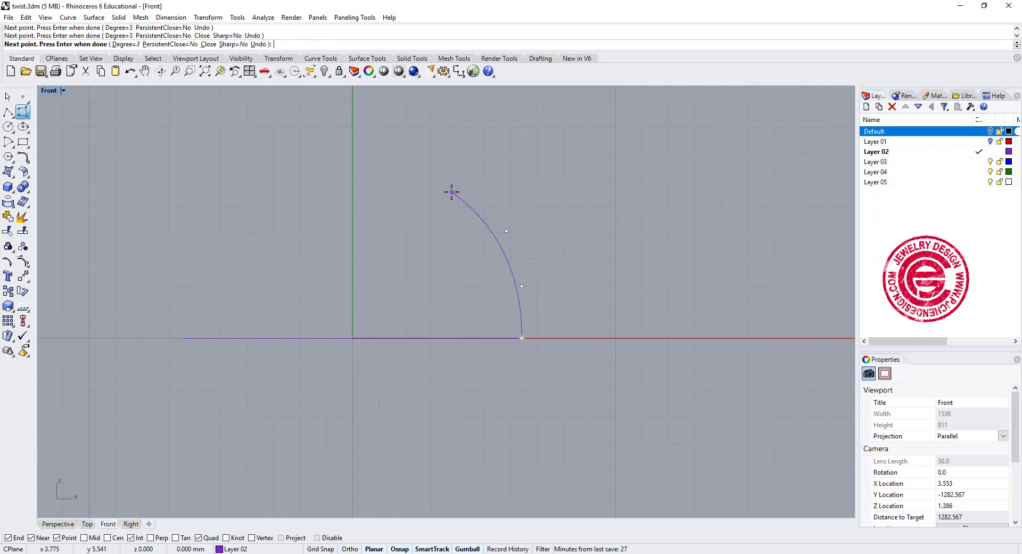
pyautogui.click(398, 173)
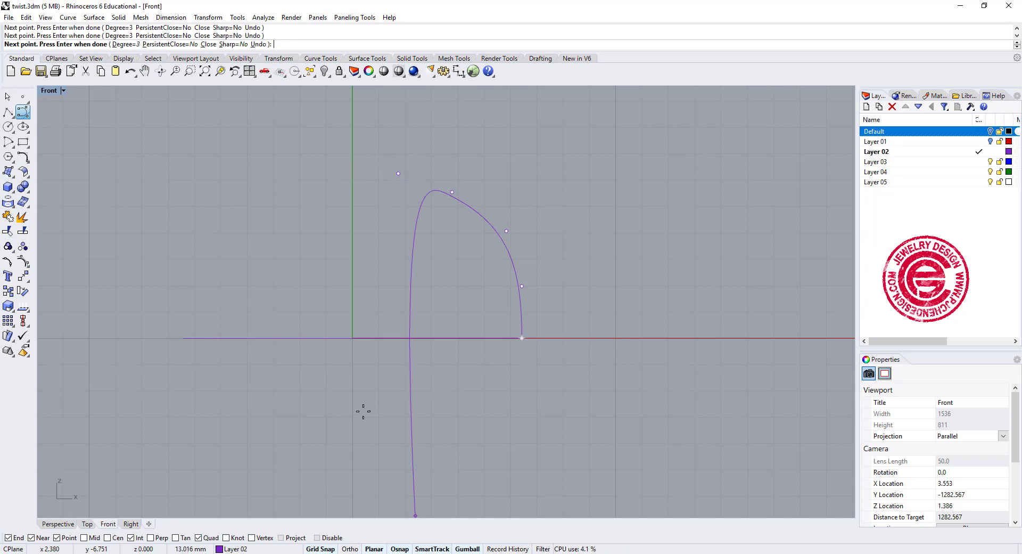
pyautogui.press('Return')
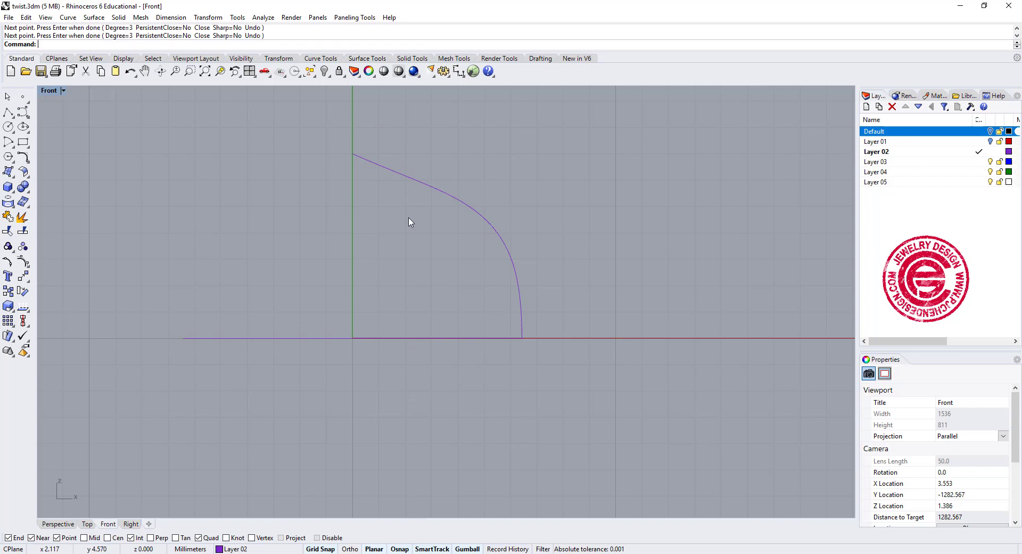
# Step: Reposition the two control points nearest the profile curve's upper end to form a smooth, rounded quarter-dome
pyautogui.click(414, 183)
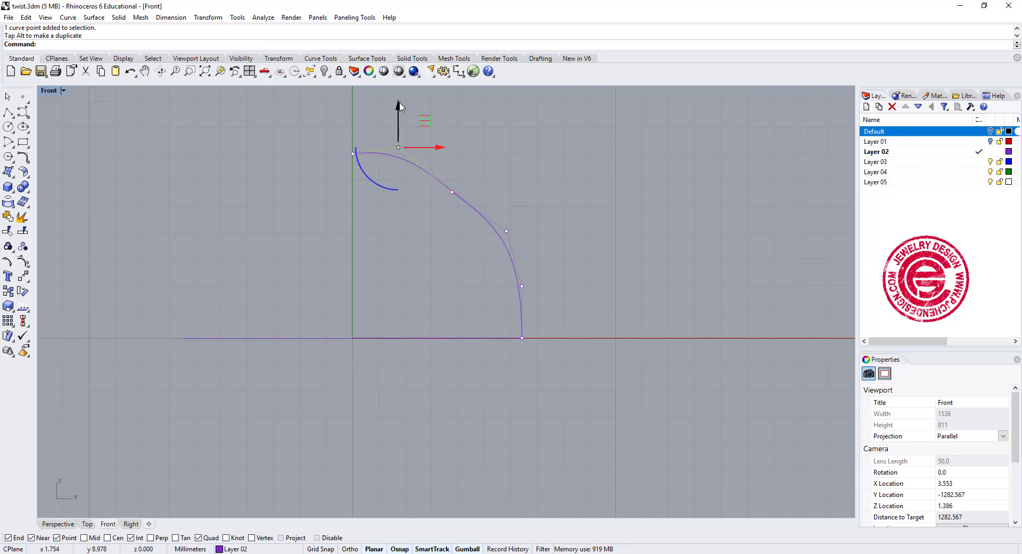
pyautogui.moveTo(399, 105); pyautogui.dragTo(406, 119)
pyautogui.click(452, 195)
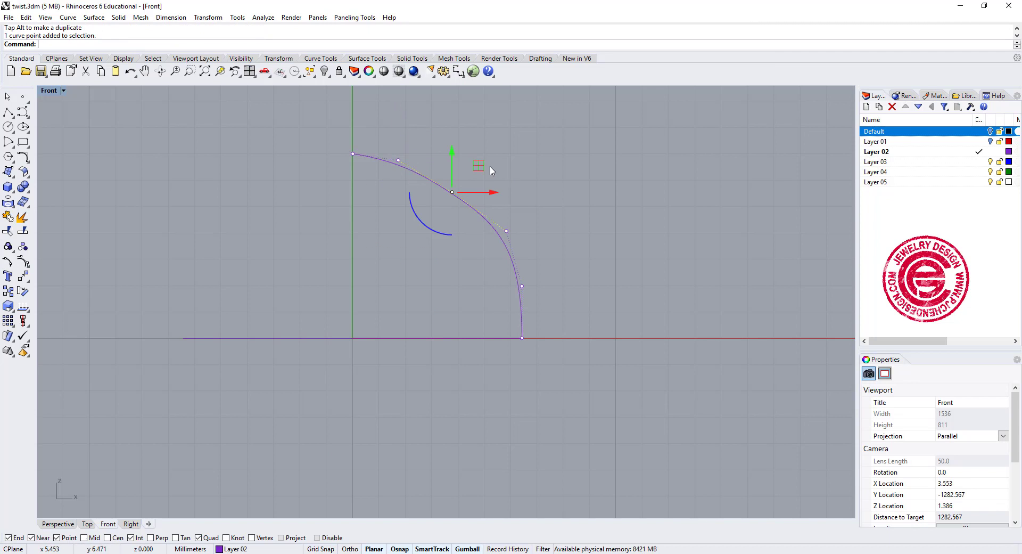
pyautogui.moveTo(479, 167)
pyautogui.mouseDown()
pyautogui.moveTo(491, 164)
pyautogui.moveTo(485, 153)
pyautogui.mouseUp()
pyautogui.click(590, 257)
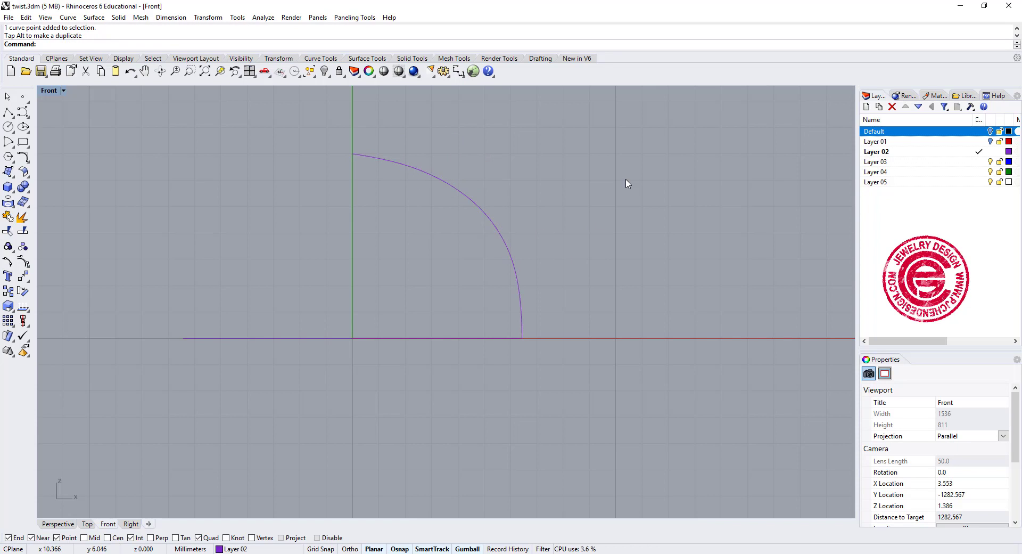
# Step: Rail revolve the quarter-dome profile curve along the scalloped curve, around a vertical axis running down from the profile's upper end
pyautogui.doubleClick(48, 90)
pyautogui.scroll(-10, 621, 186)
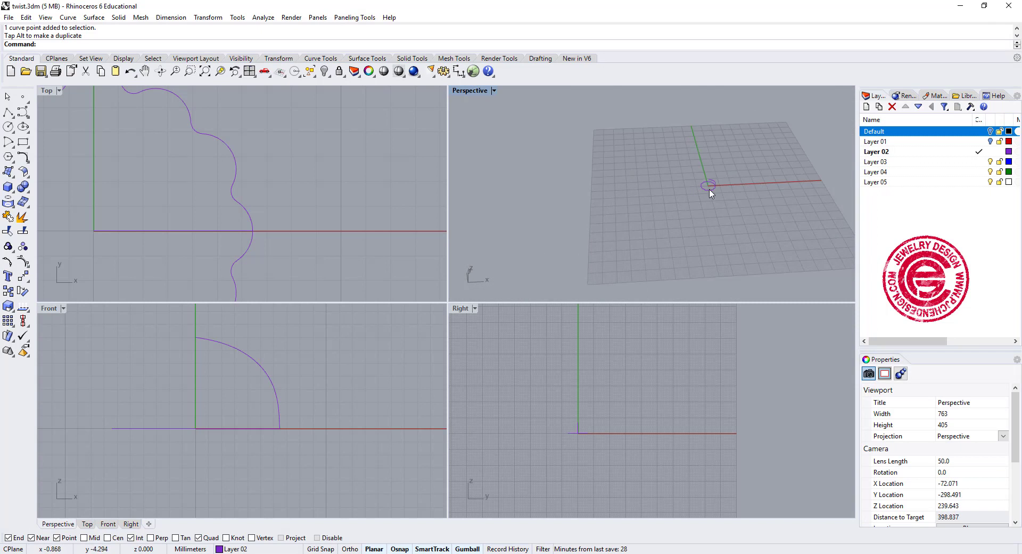
pyautogui.scroll(10, 710, 190)
pyautogui.moveTo(754, 193); pyautogui.dragTo(530, 124, button='right')
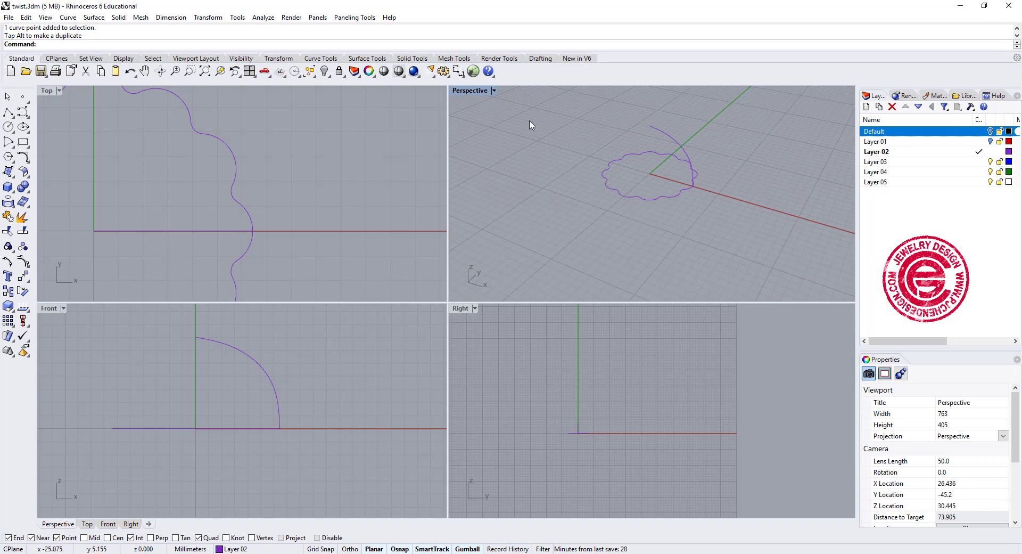
pyautogui.doubleClick(481, 92)
pyautogui.moveTo(450, 234); pyautogui.dragTo(613, 327, button='right')
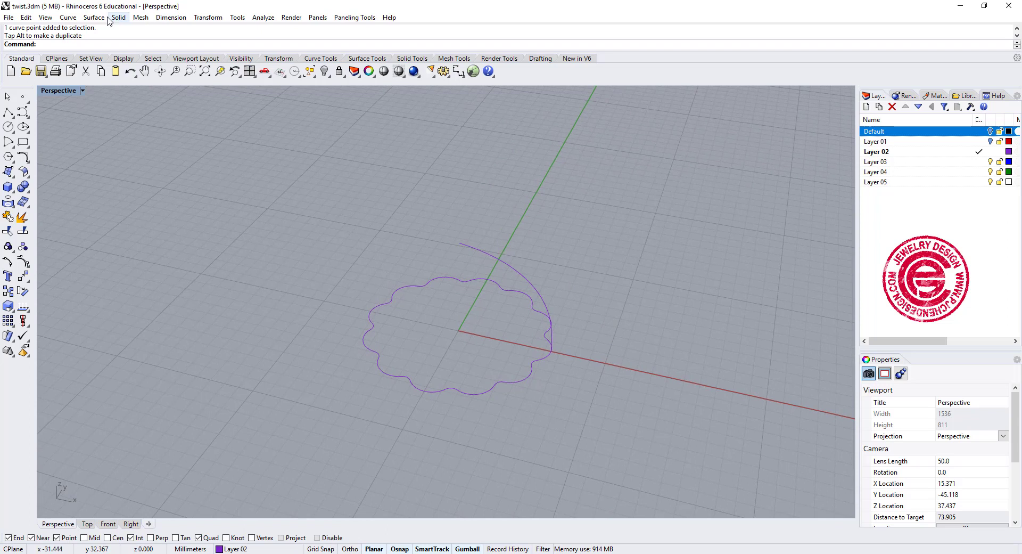
pyautogui.click(99, 19)
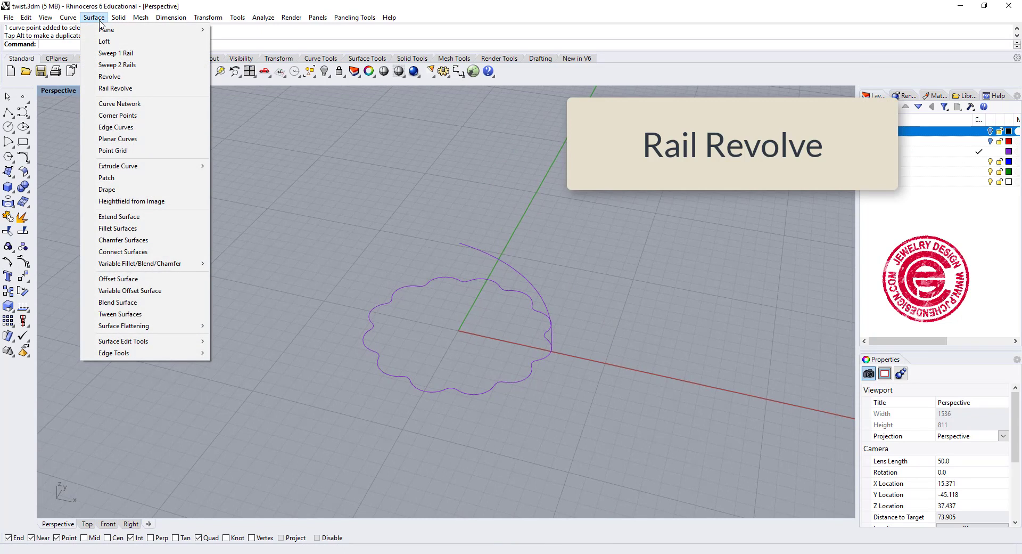
pyautogui.click(142, 89)
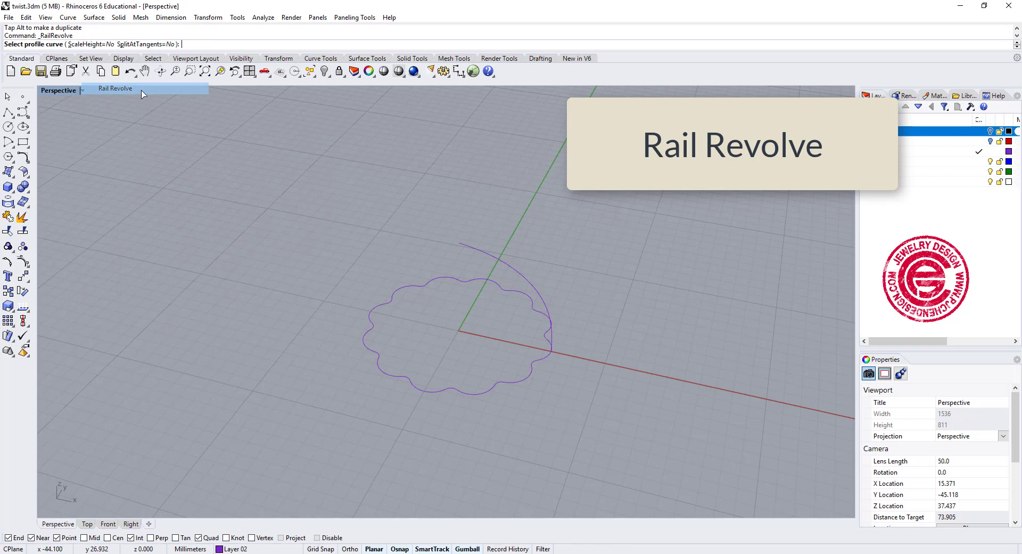
pyautogui.click(526, 278)
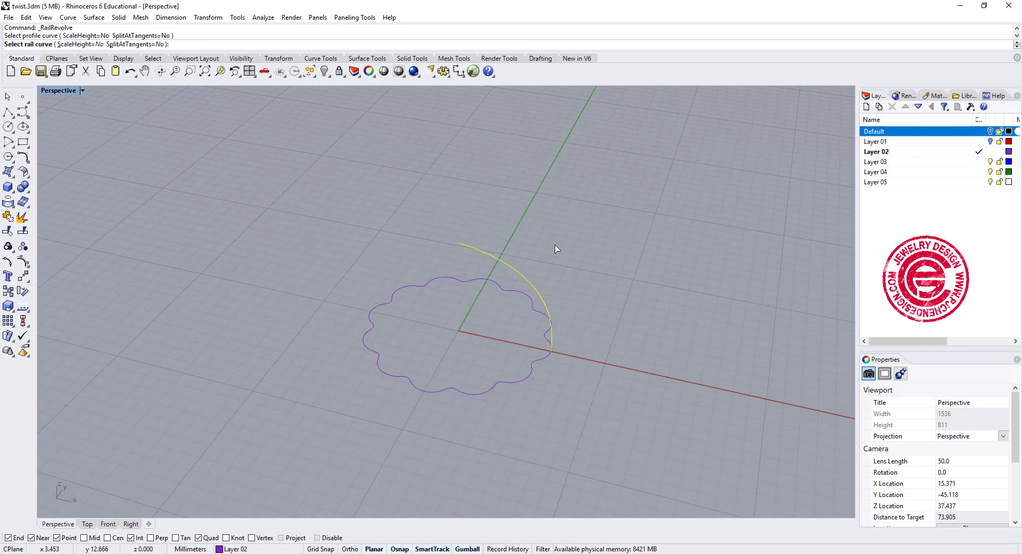
pyautogui.click(524, 385)
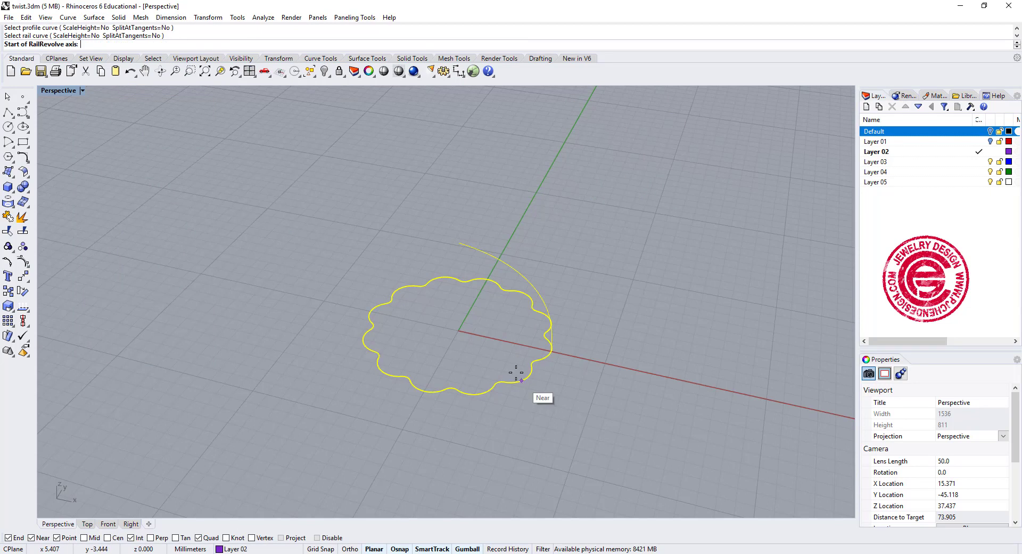
pyautogui.click(459, 242)
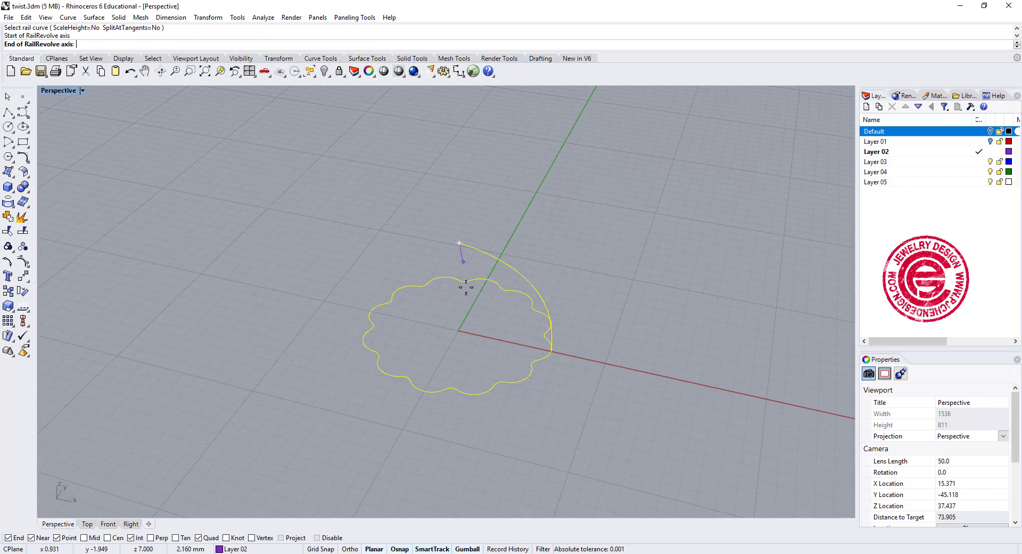
pyautogui.doubleClick(65, 94)
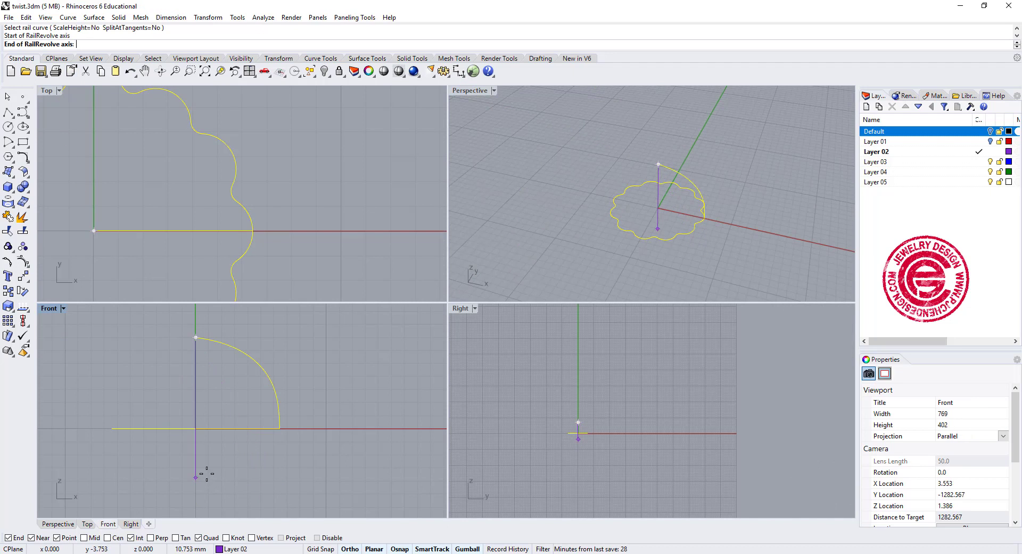
pyautogui.click(205, 474)
# Step: Twist the scalloped dome 90 degrees around a vertical axis from its apex to below its base, referencing the positive X and Y directions
pyautogui.scroll(6, 682, 176)
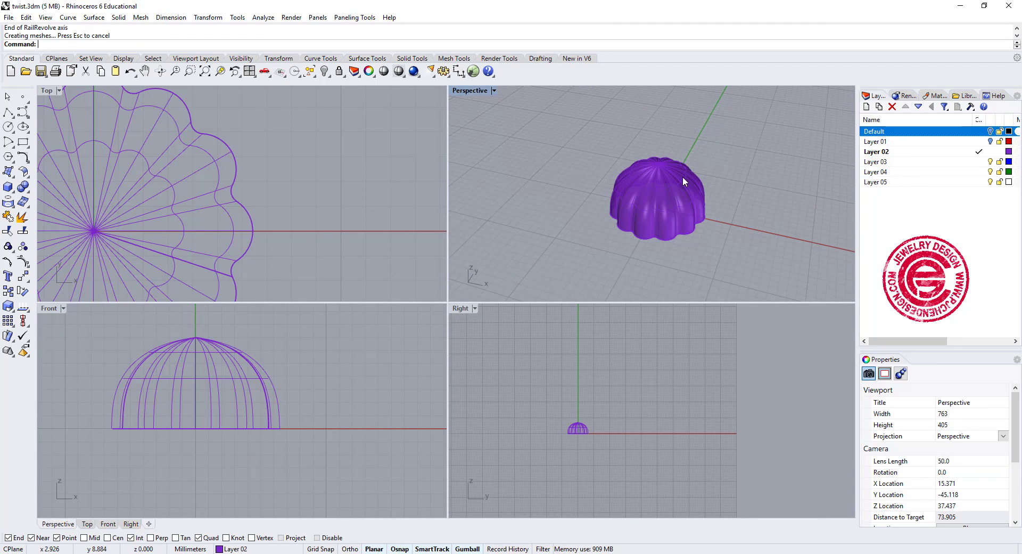
pyautogui.moveTo(666, 196); pyautogui.dragTo(659, 192, button='right')
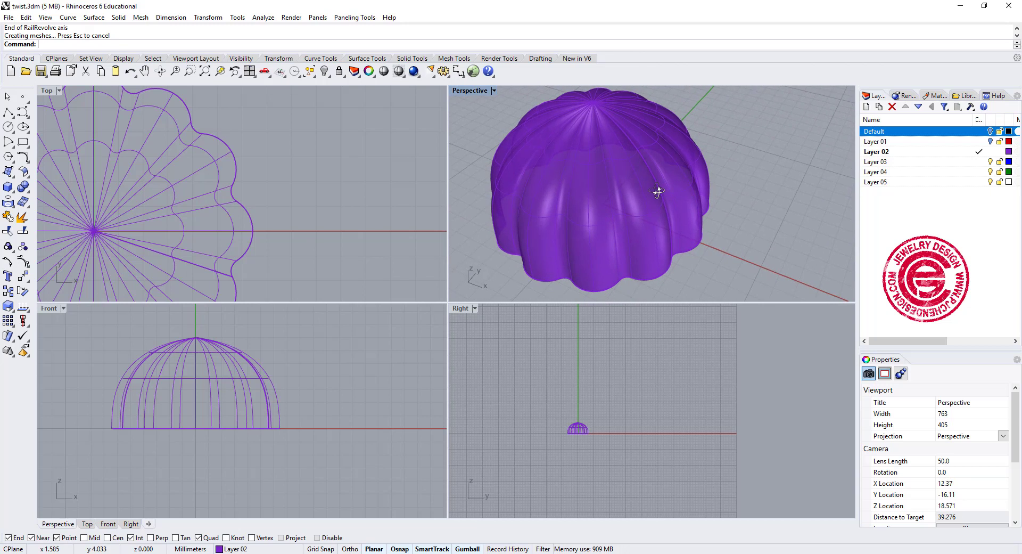
pyautogui.scroll(-6, 240, 201)
pyautogui.moveTo(249, 212); pyautogui.dragTo(298, 212, button='right')
pyautogui.scroll(-4, 223, 391)
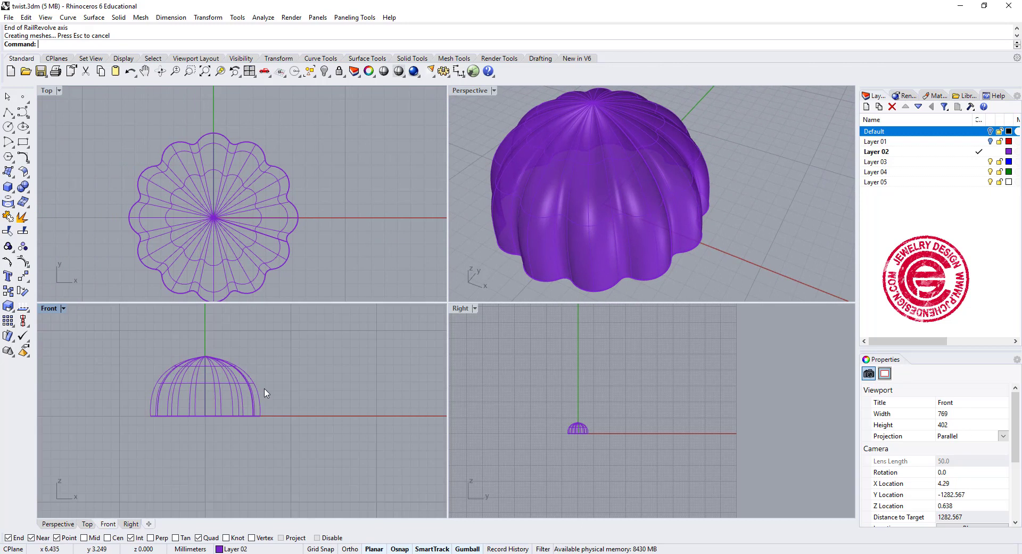
pyautogui.moveTo(264, 392); pyautogui.dragTo(275, 412, button='right')
pyautogui.click(25, 278)
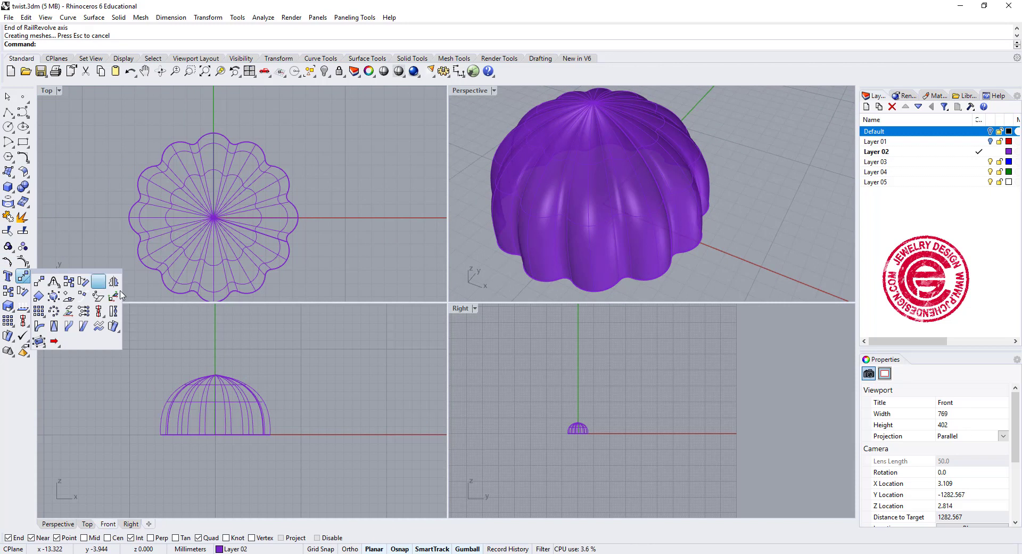
pyautogui.click(113, 326)
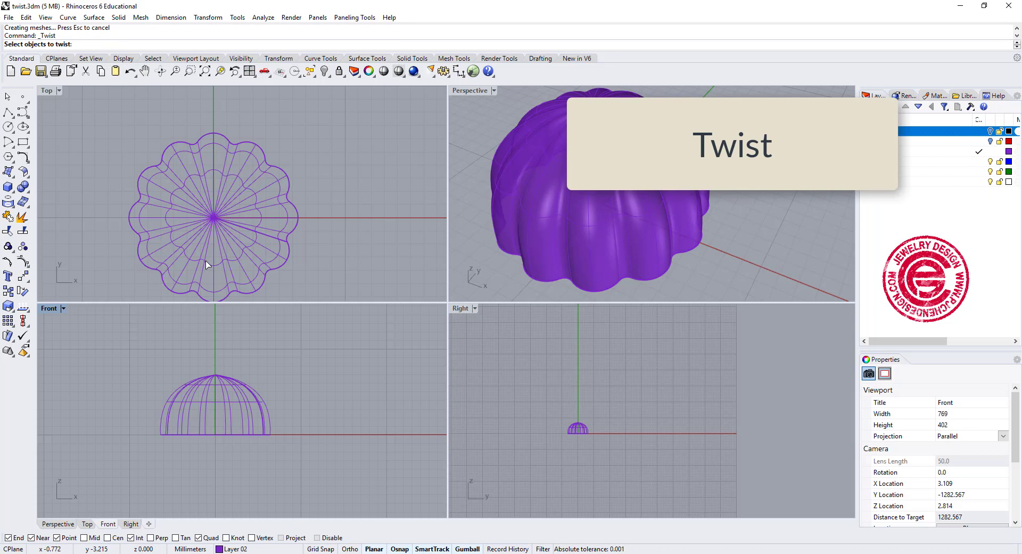
pyautogui.click(208, 264)
pyautogui.press('Return')
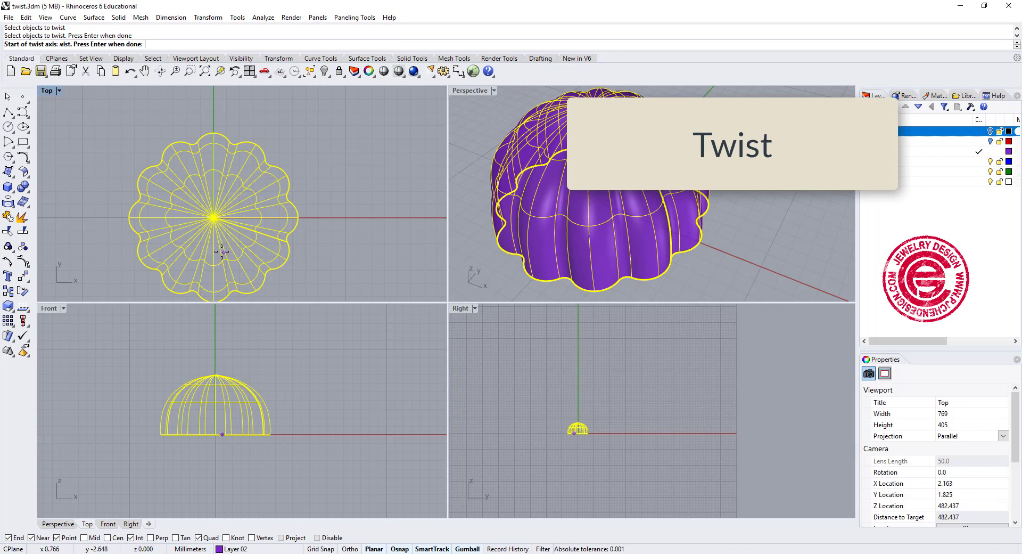
pyautogui.click(213, 217)
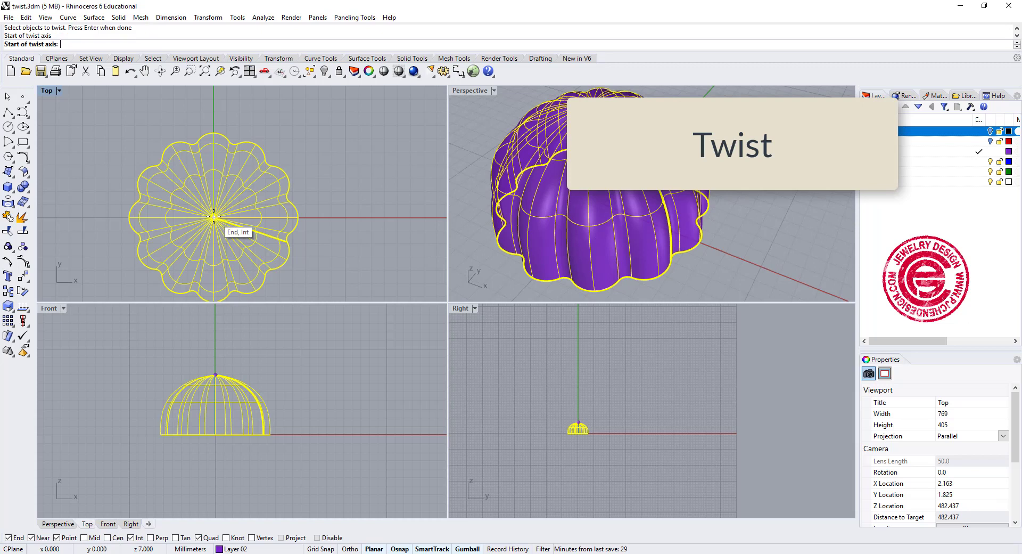
pyautogui.click(221, 450)
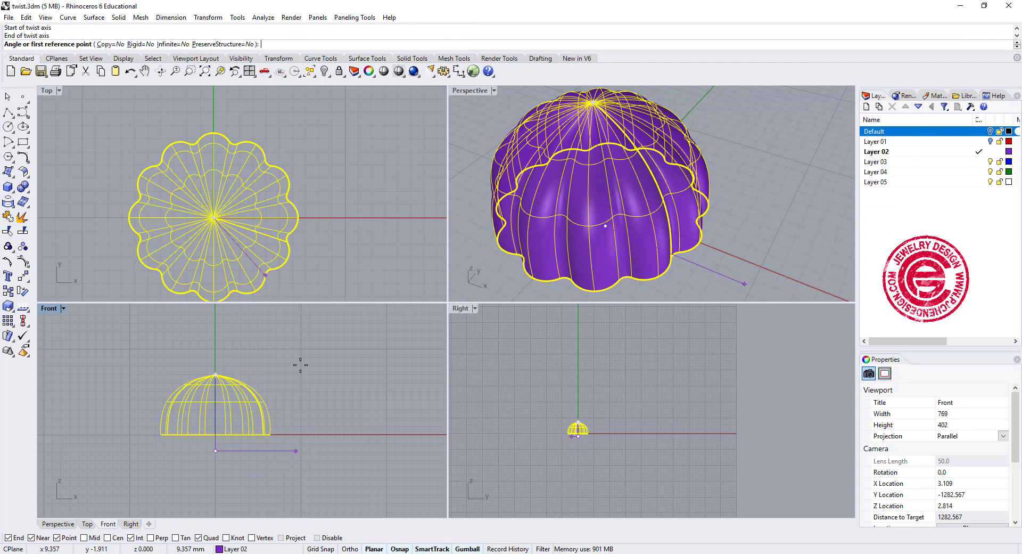
pyautogui.click(336, 215)
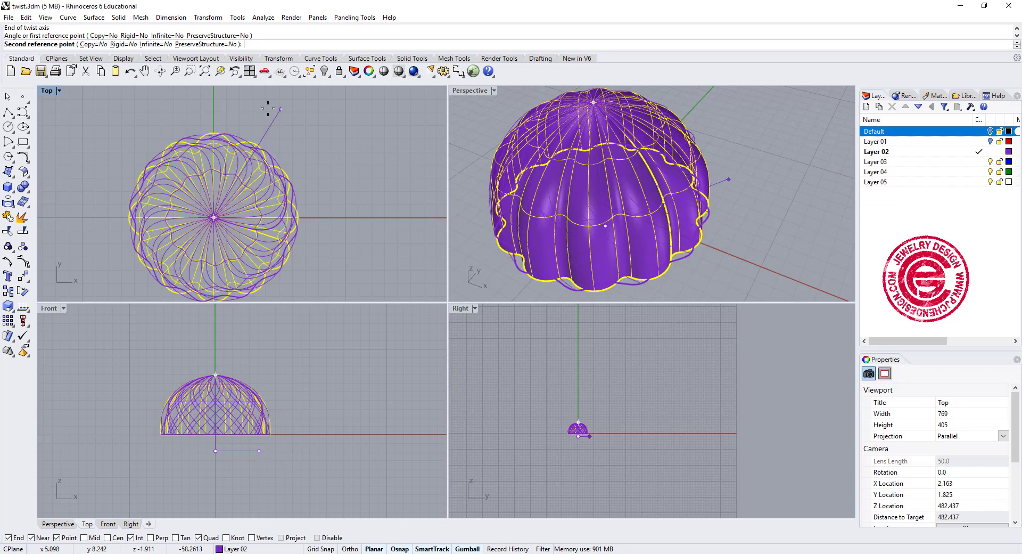
pyautogui.press('F8')
pyautogui.click(221, 103)
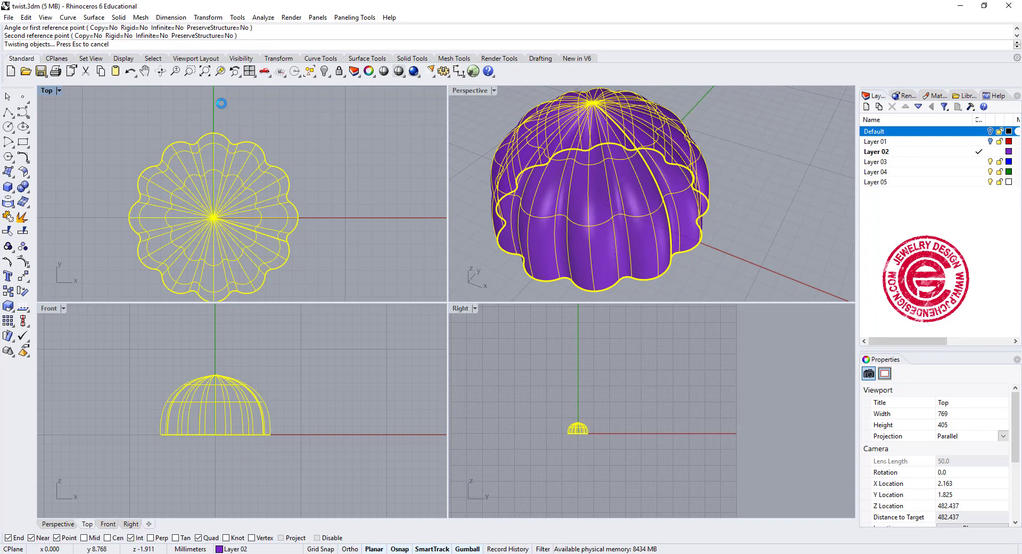
# Step: Make Default the current layer and hide Layer 02 containing the twisted scalloped dome
pyautogui.click(758, 244)
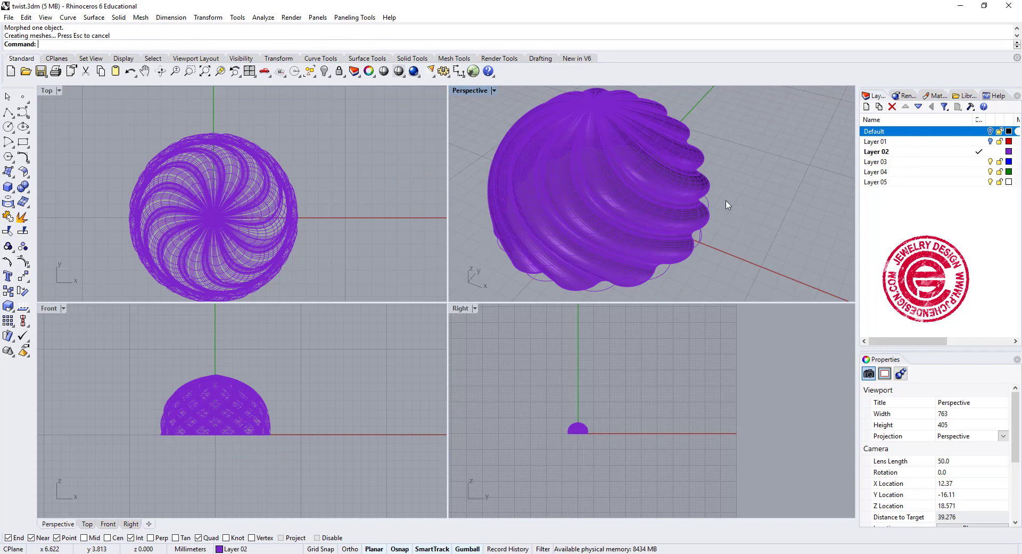
pyautogui.moveTo(758, 202); pyautogui.dragTo(524, 139, button='right')
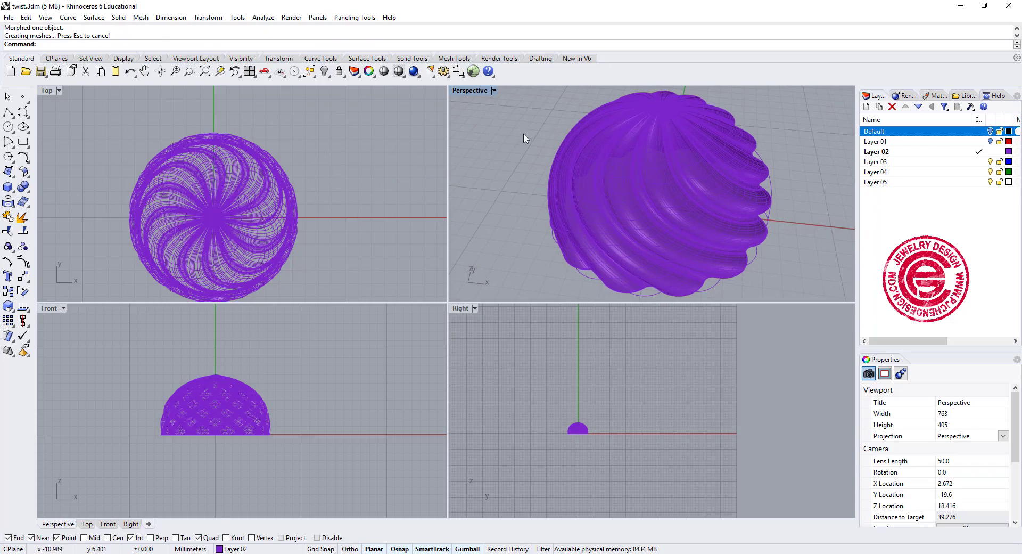
pyautogui.doubleClick(479, 94)
pyautogui.scroll(-6, 474, 222)
pyautogui.moveTo(554, 308); pyautogui.dragTo(528, 289, button='right')
pyautogui.scroll(5, 496, 280)
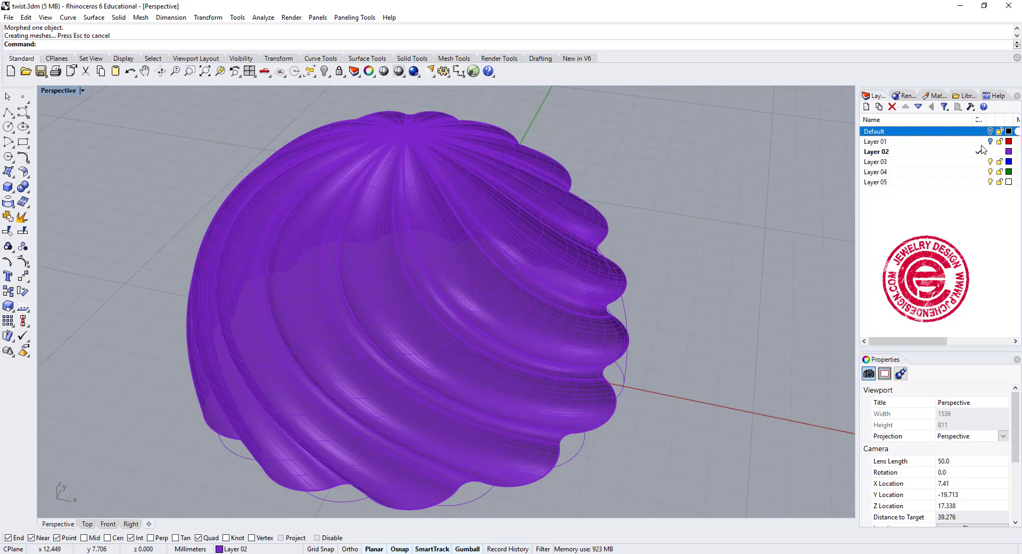
pyautogui.click(980, 132)
pyautogui.click(991, 151)
# Step: Examine the finished example domes on the Default layer, focusing on the middle one made of coiled tubes
pyautogui.scroll(-16, 362, 187)
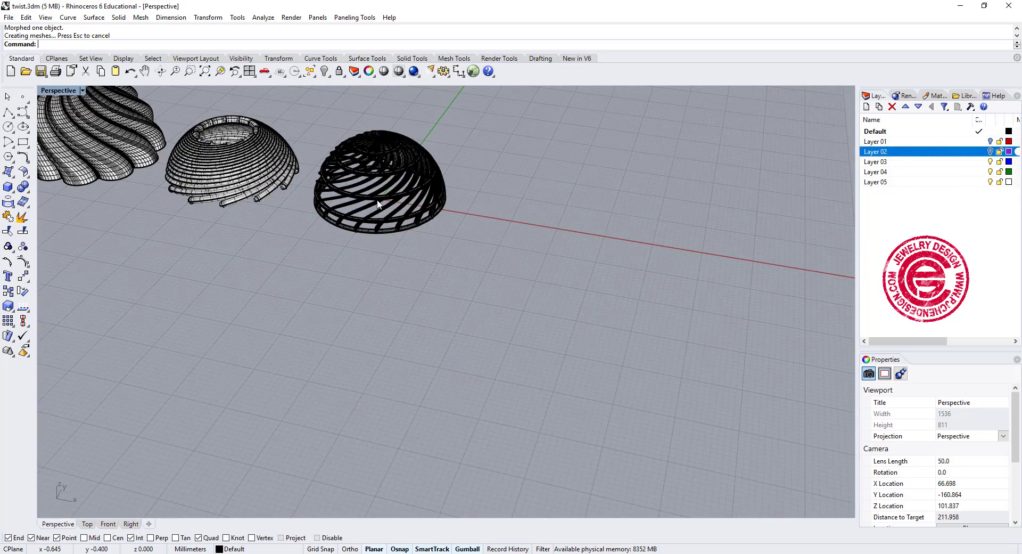
pyautogui.keyDown('shift'); pyautogui.moveTo(360, 191); pyautogui.dragTo(463, 217, button='right'); pyautogui.keyUp('shift')
pyautogui.scroll(8, 463, 216)
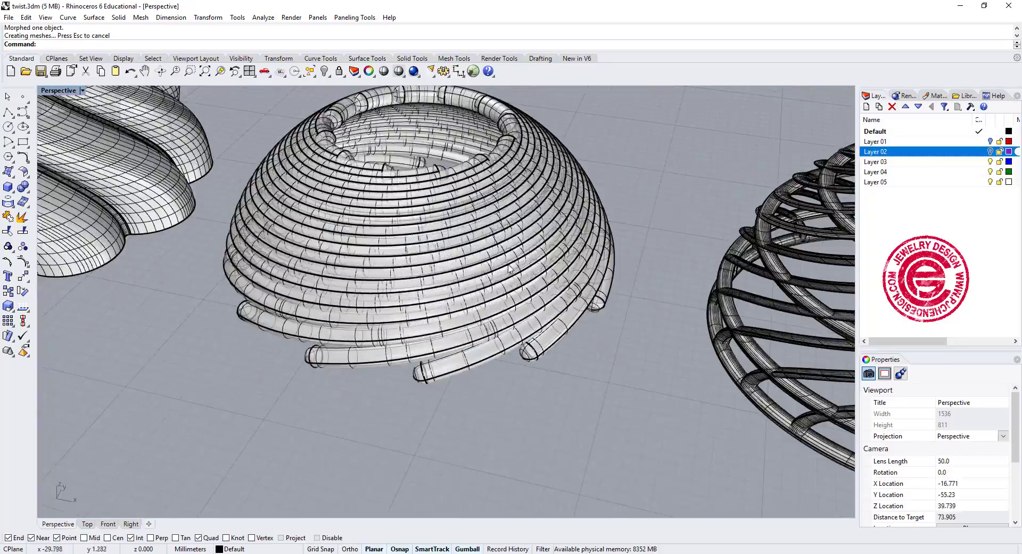
pyautogui.scroll(-2, 560, 300)
pyautogui.moveTo(559, 300); pyautogui.dragTo(584, 302, button='right')
pyautogui.click(577, 329)
pyautogui.click(574, 339)
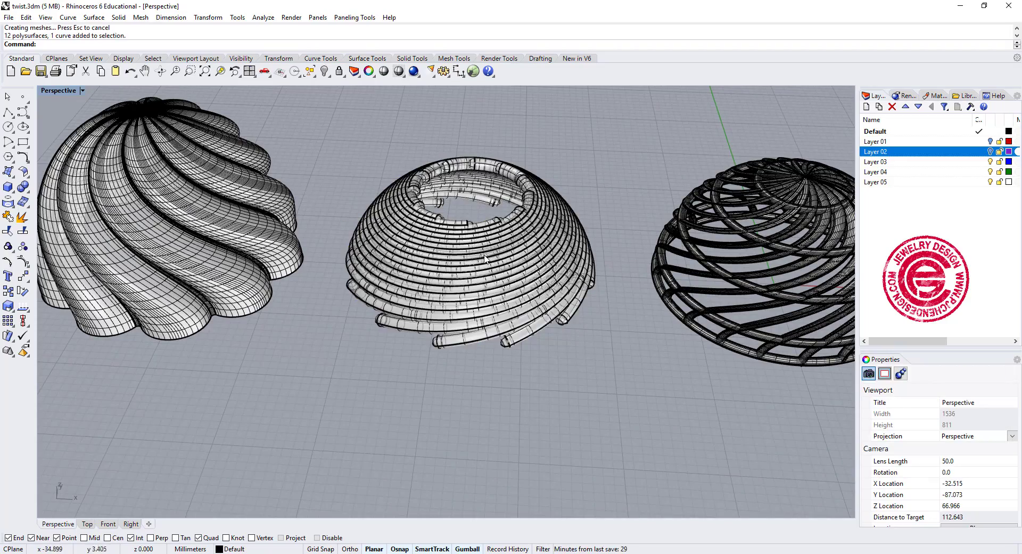
pyautogui.moveTo(484, 259); pyautogui.dragTo(551, 234, button='right')
# Step: Make Layer 03 current with Default hidden, and create a sphere about 18.6 mm in diameter centred on the origin in the Top view
pyautogui.doubleClick(55, 91)
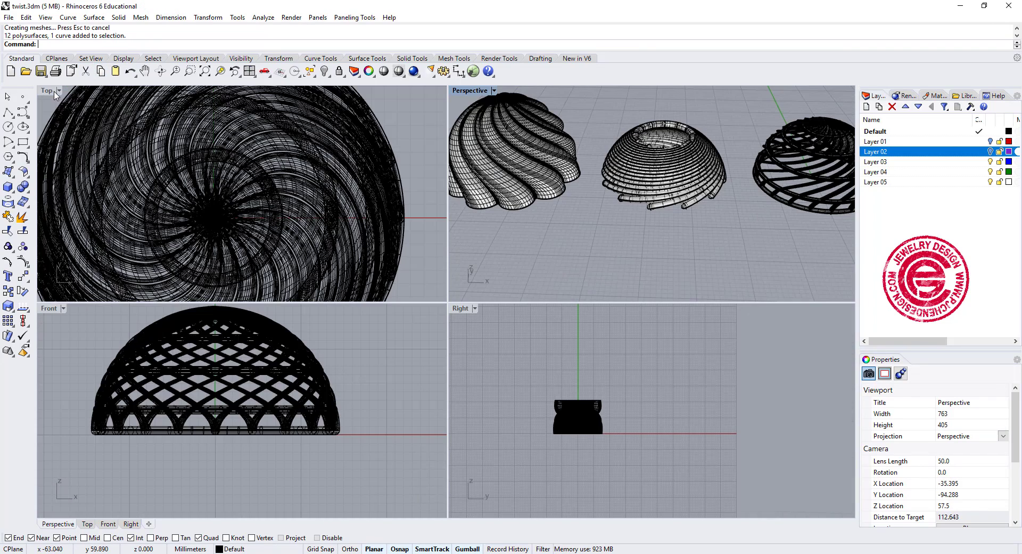
pyautogui.scroll(-5, 341, 210)
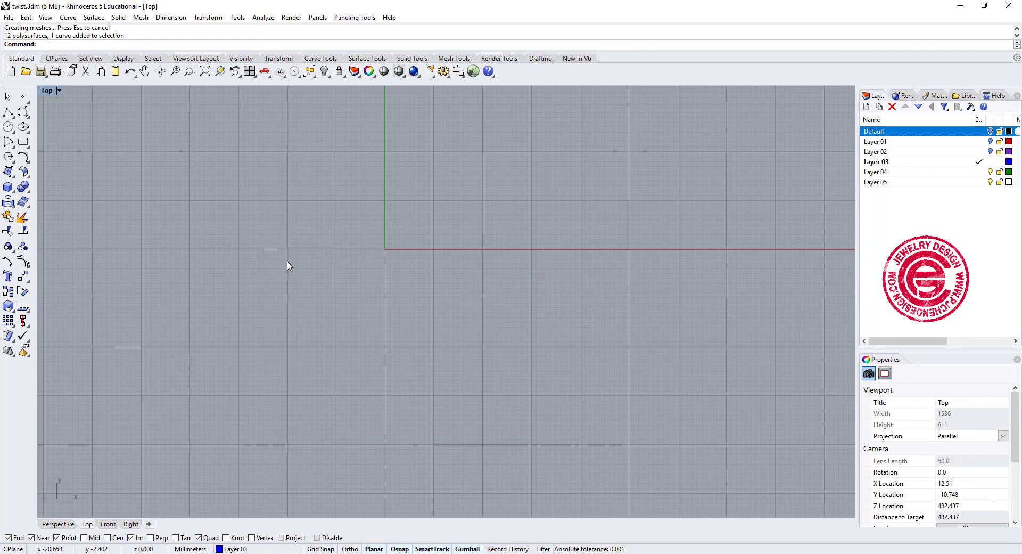
pyautogui.click(10, 187)
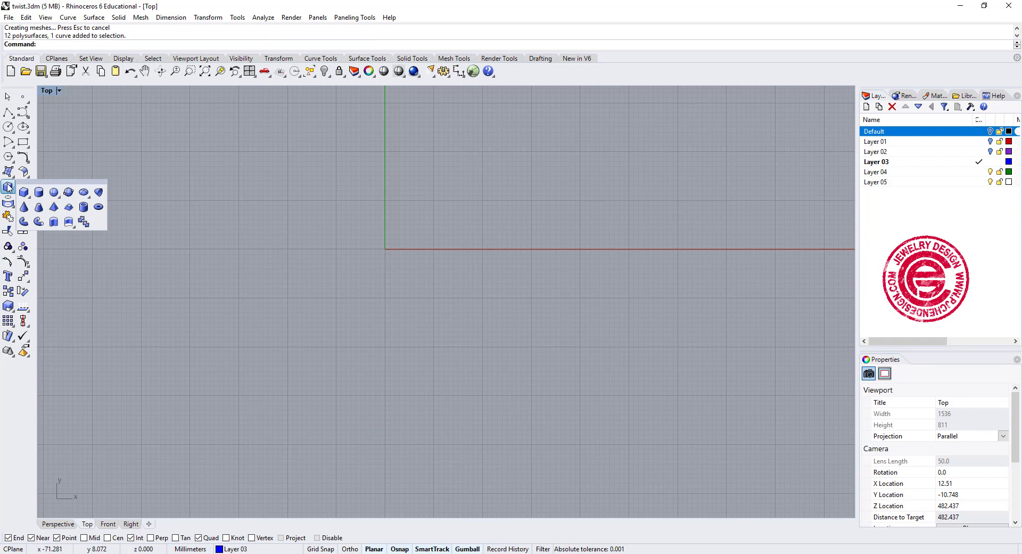
pyautogui.click(55, 194)
pyautogui.write('0')
pyautogui.press('Return')
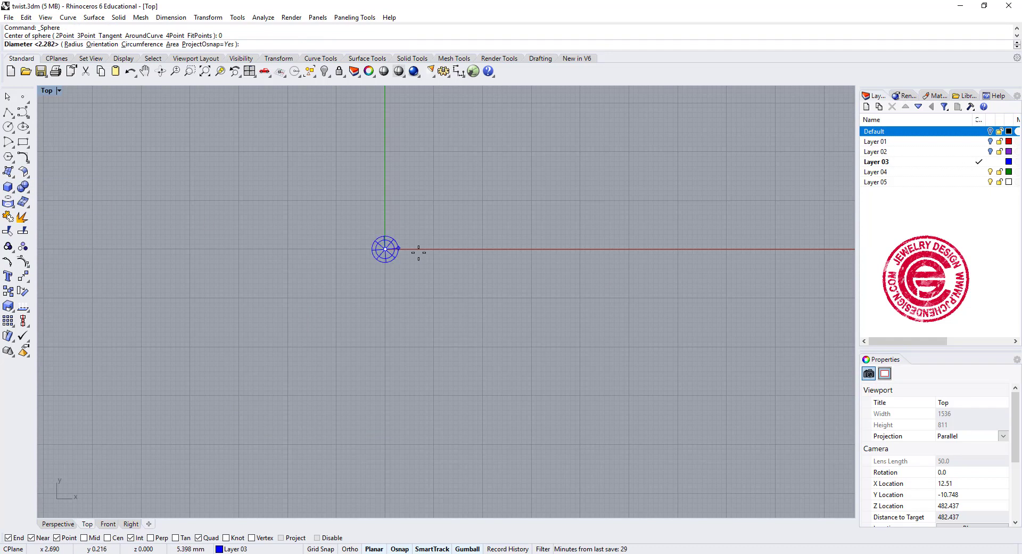
pyautogui.scroll(5, 426, 248)
pyautogui.press('shift')
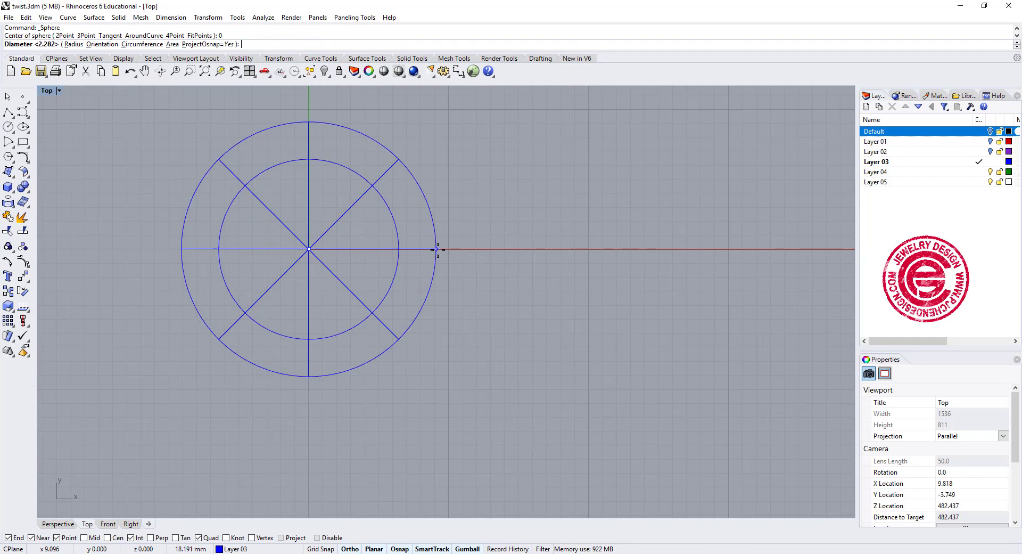
pyautogui.click(438, 248)
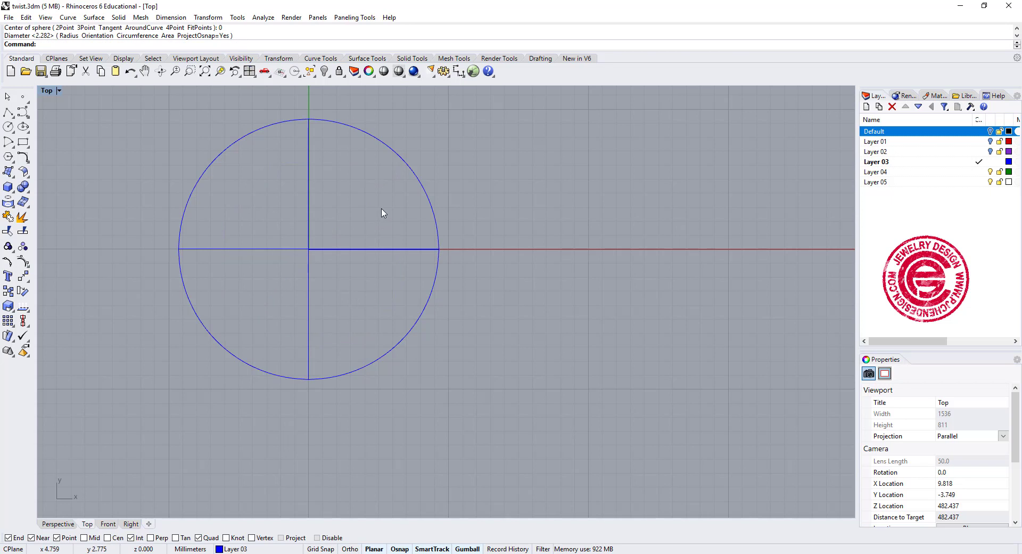
# Step: Draw a flat spiral in the Top view, centred on the sphere's apex, running inward from the sphere's outer radius with 2 turns
pyautogui.scroll(-3, 440, 240)
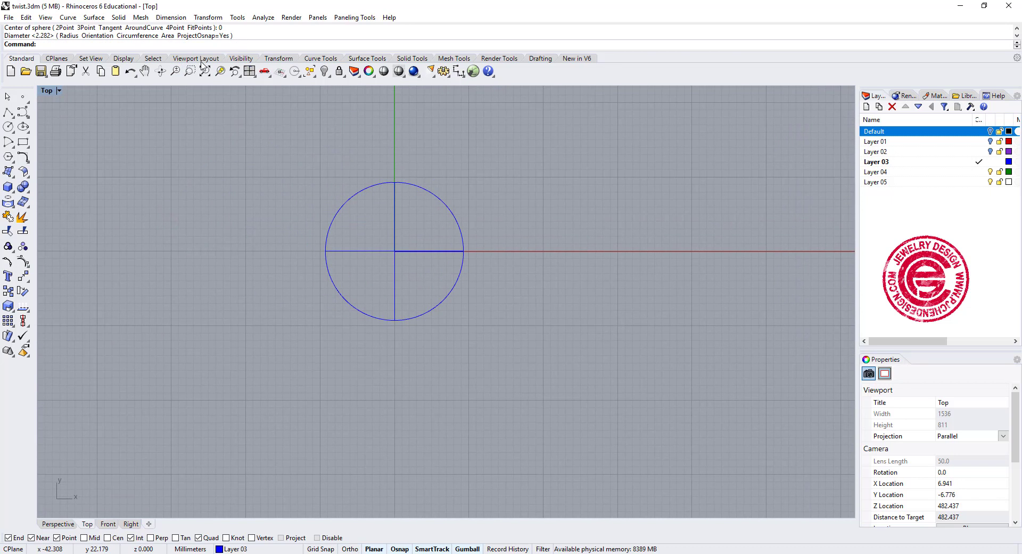
pyautogui.click(249, 70)
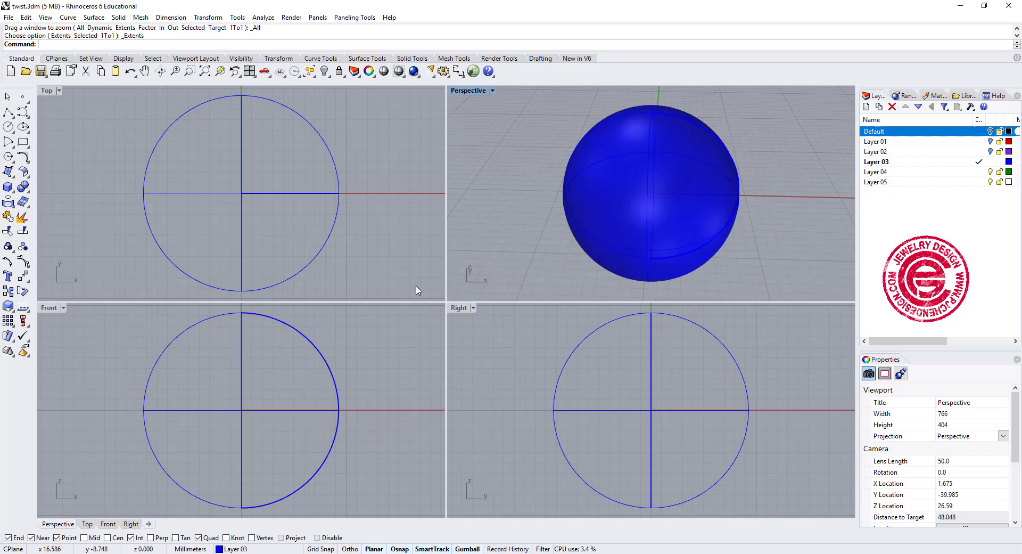
pyautogui.click(27, 118)
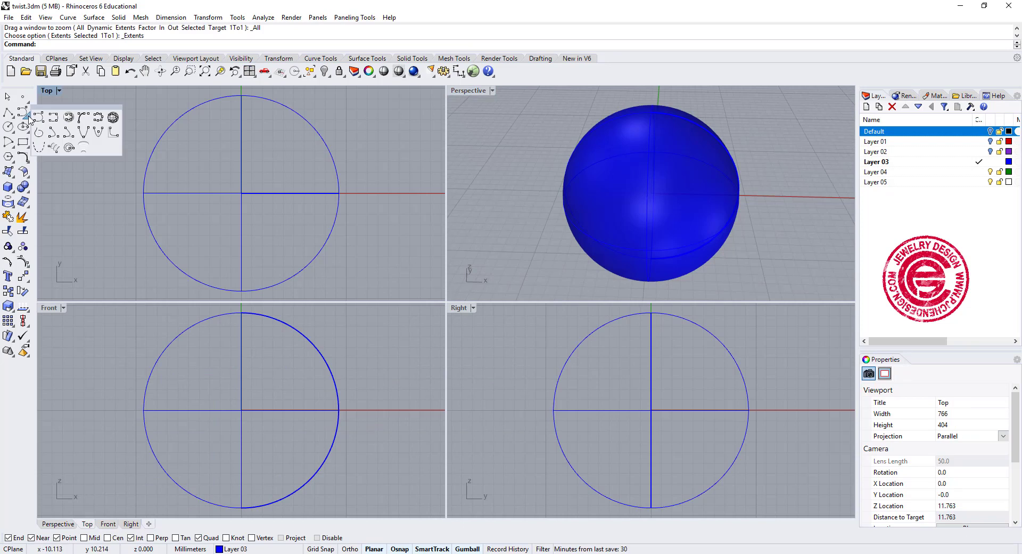
pyautogui.rightClick(69, 149)
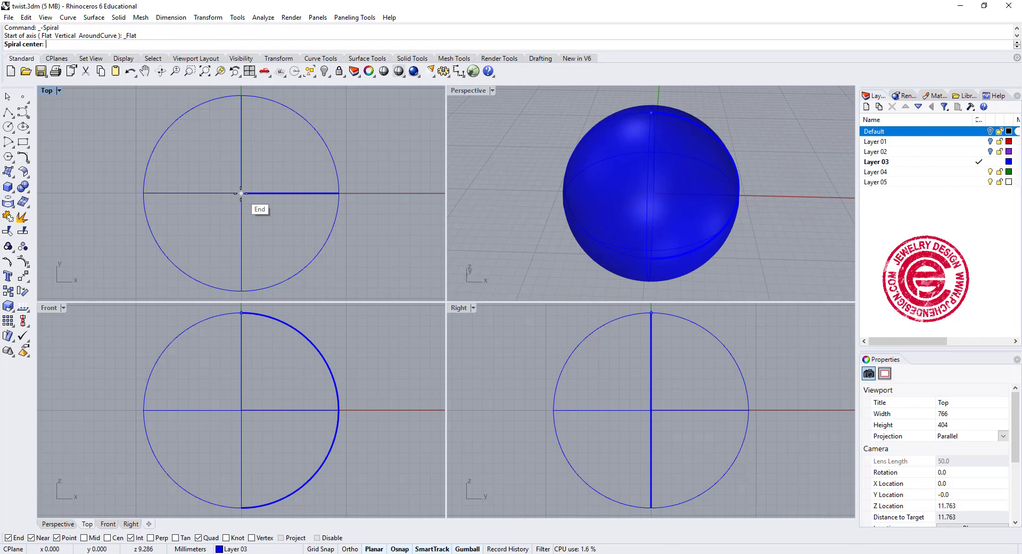
pyautogui.click(241, 193)
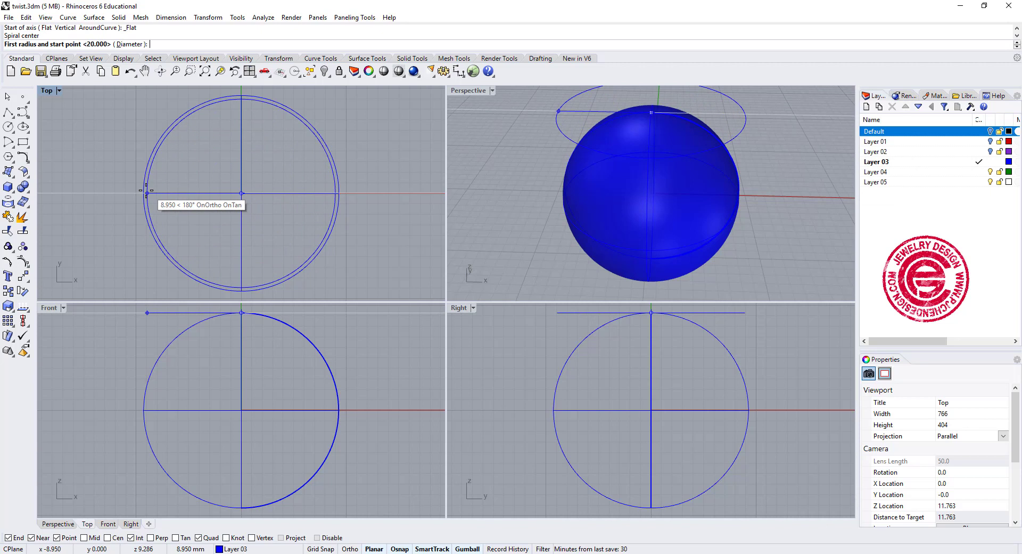
pyautogui.press('shift')
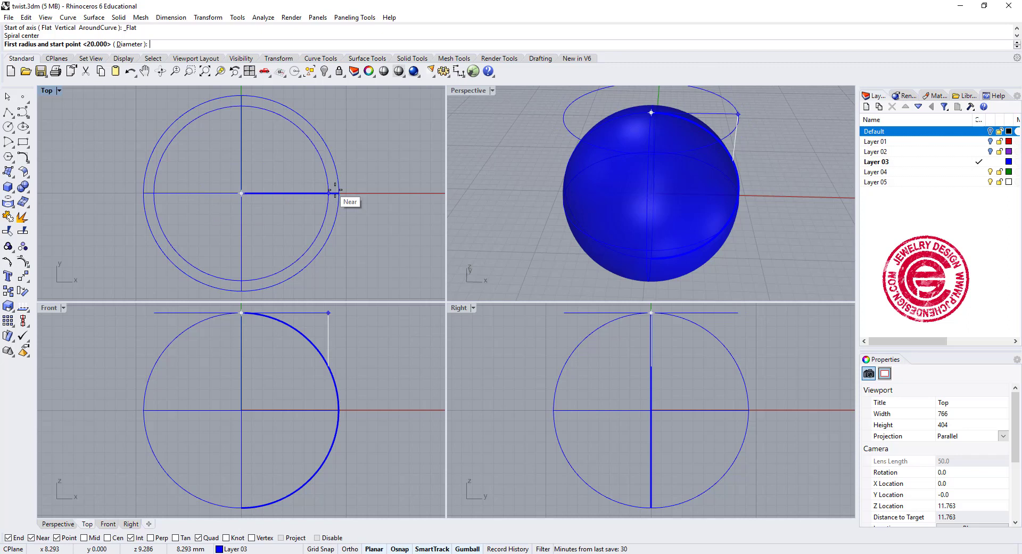
pyautogui.click(329, 195)
pyautogui.press('F8')
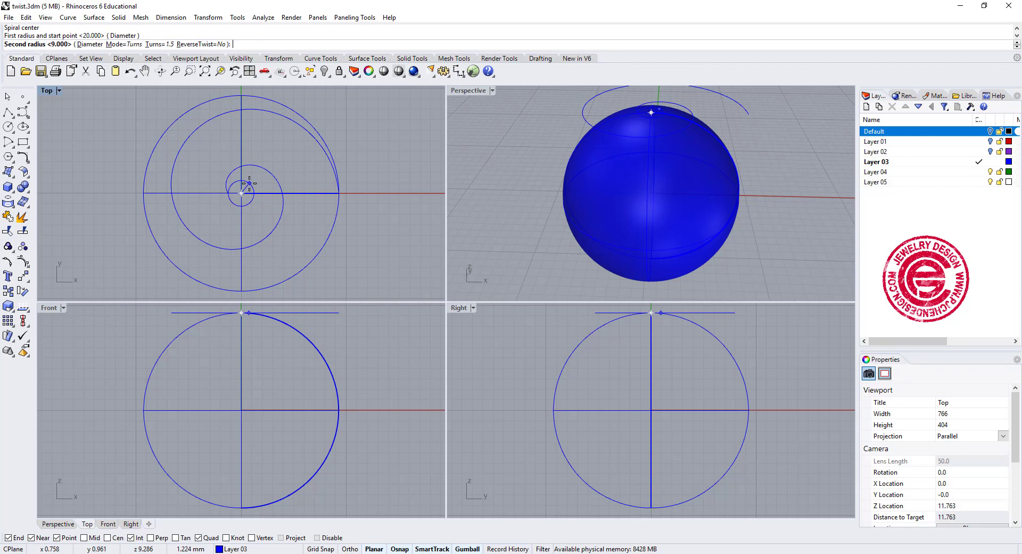
pyautogui.click(158, 45)
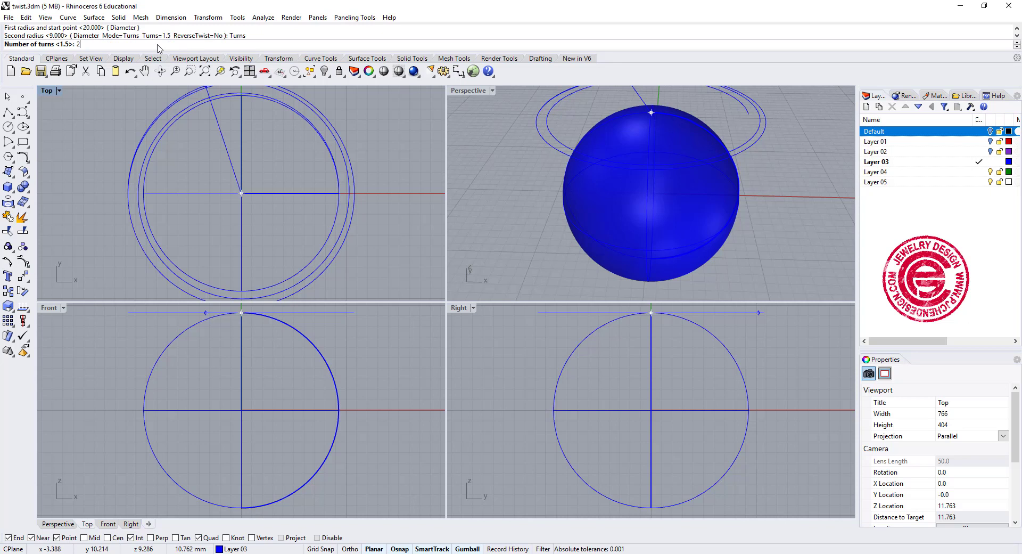
pyautogui.write('2')
pyautogui.press('Return')
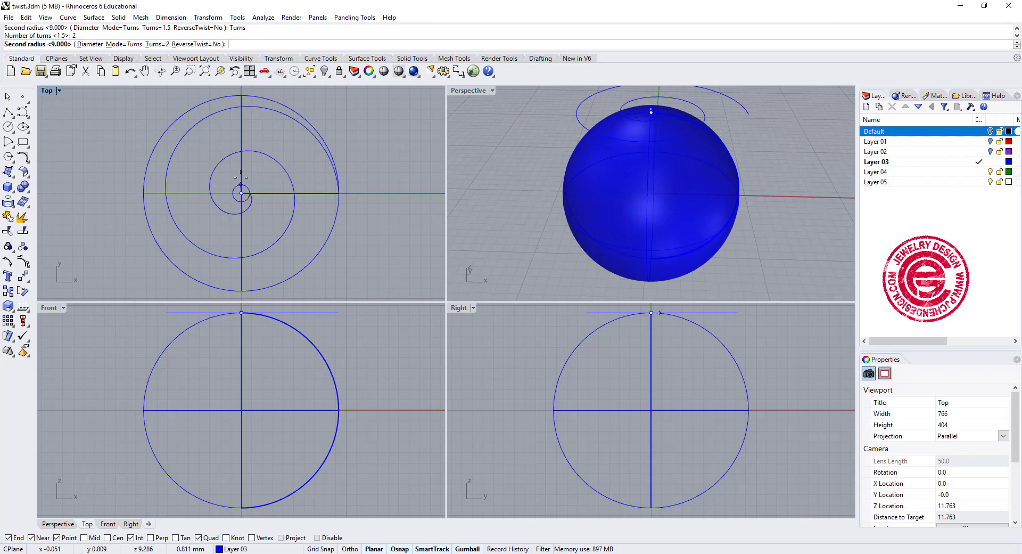
pyautogui.click(241, 180)
# Step: Project the flat spiral onto the sphere from the Top view along the construction plane's Z direction
pyautogui.click(272, 218)
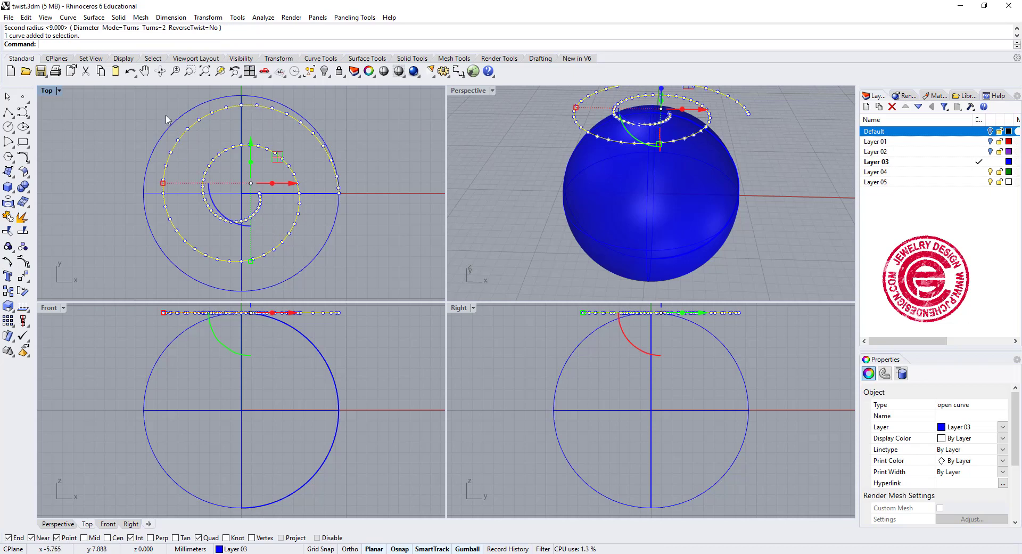
pyautogui.click(8, 202)
pyautogui.click(151, 155)
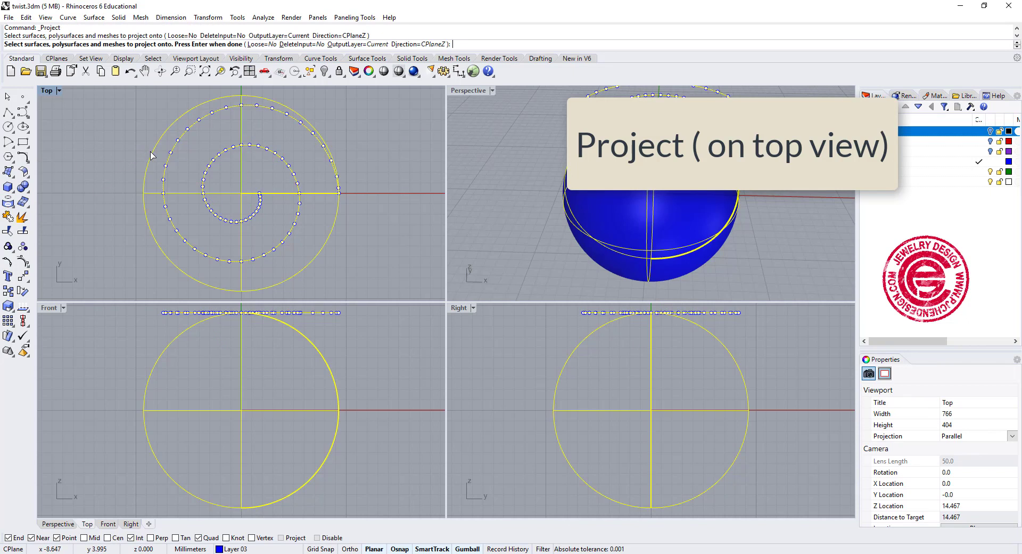
pyautogui.press('Return')
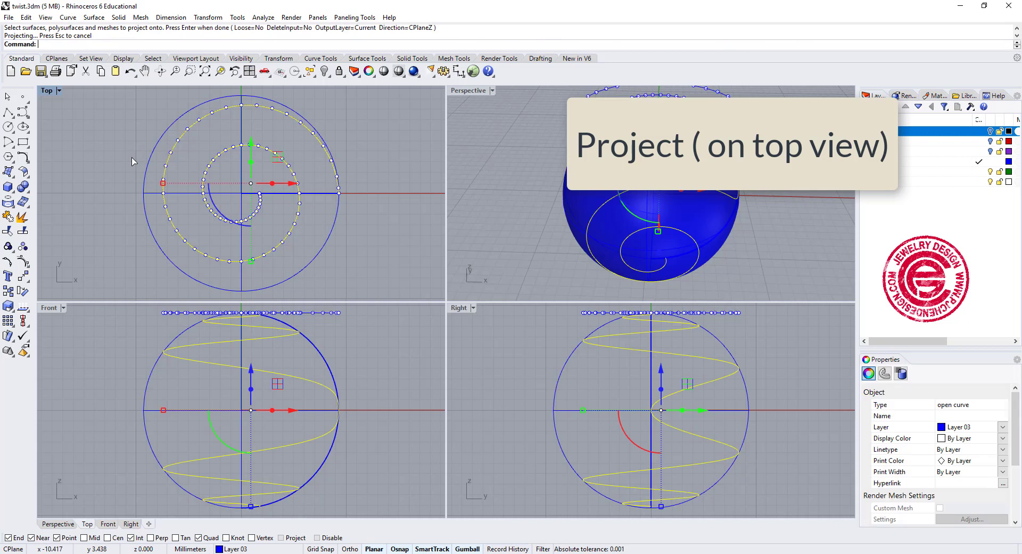
pyautogui.rightClick(756, 221)
pyautogui.moveTo(773, 215); pyautogui.dragTo(583, 181, button='right')
pyautogui.click(575, 190)
pyautogui.press('Return')
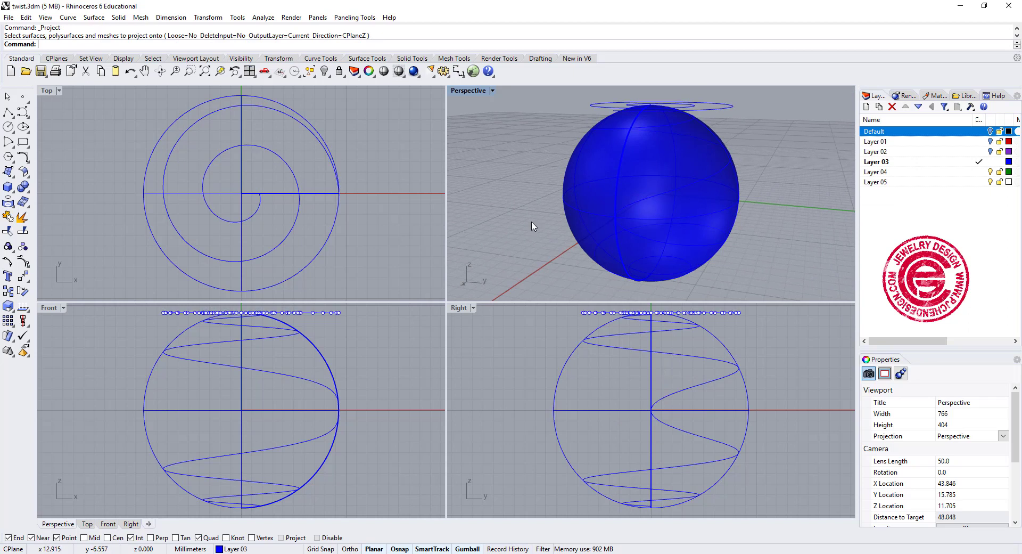
# Step: Split the projected curve at the sphere's equator and delete its lower half together with the sphere
pyautogui.click(642, 204)
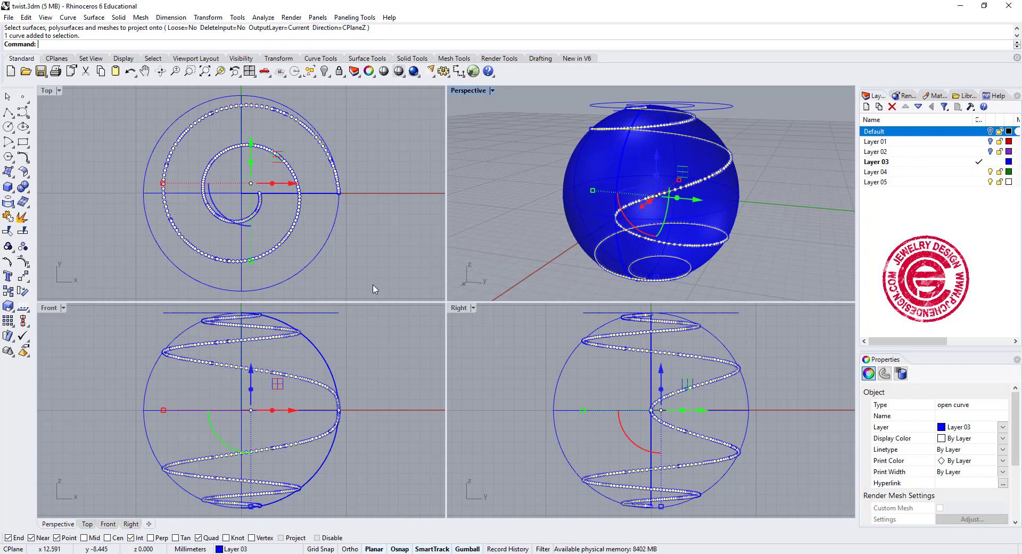
pyautogui.click(22, 230)
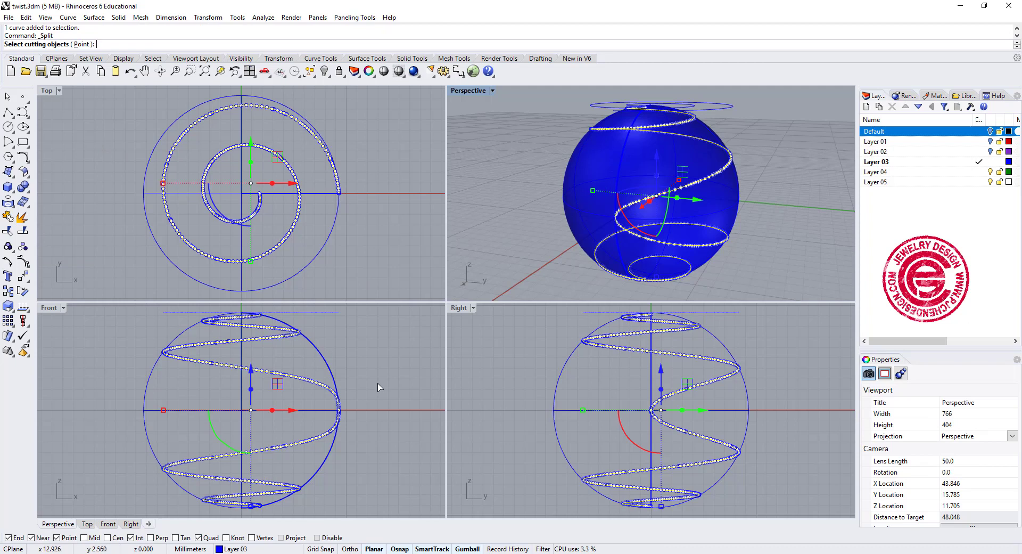
pyautogui.click(86, 45)
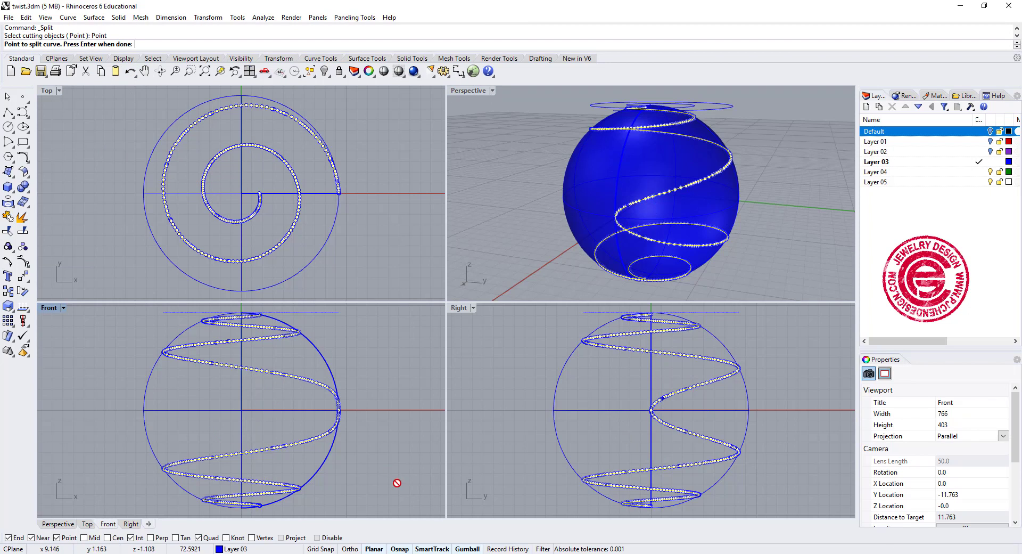
pyautogui.click(338, 410)
pyautogui.press('Return')
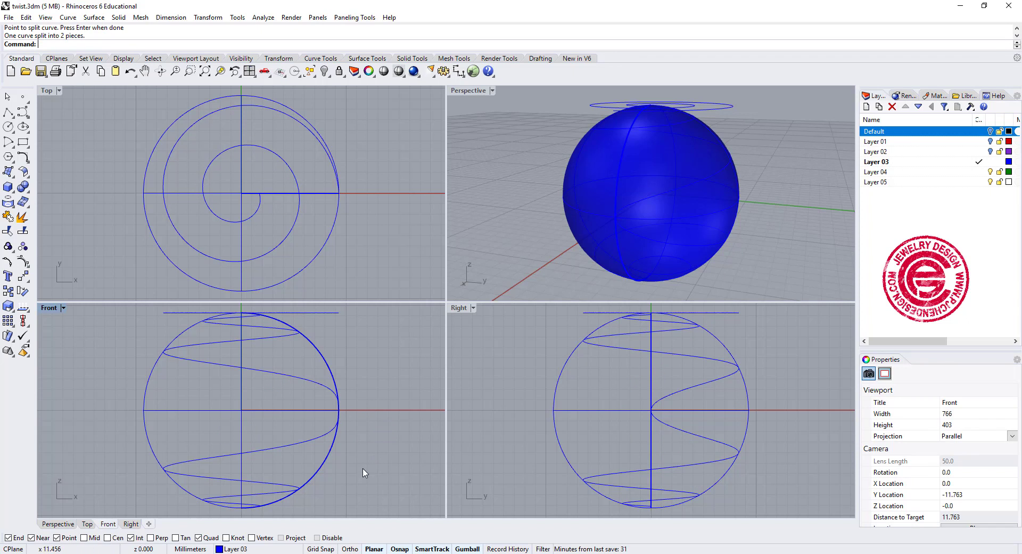
pyautogui.moveTo(279, 426); pyautogui.dragTo(316, 429)
pyautogui.press('Delete')
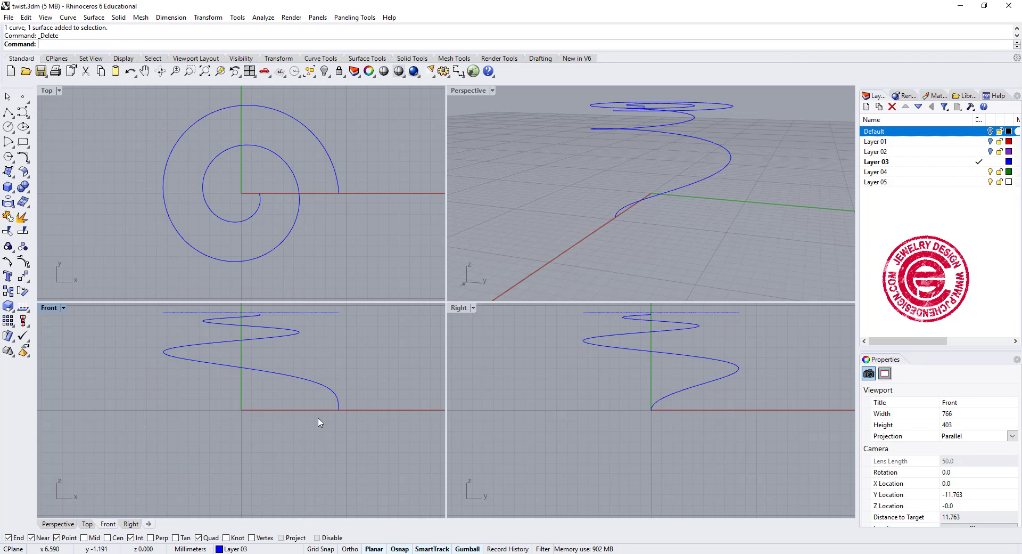
# Step: Hide the original flat spiral lying above the projected dome curve
pyautogui.moveTo(706, 147); pyautogui.dragTo(730, 107, button='right')
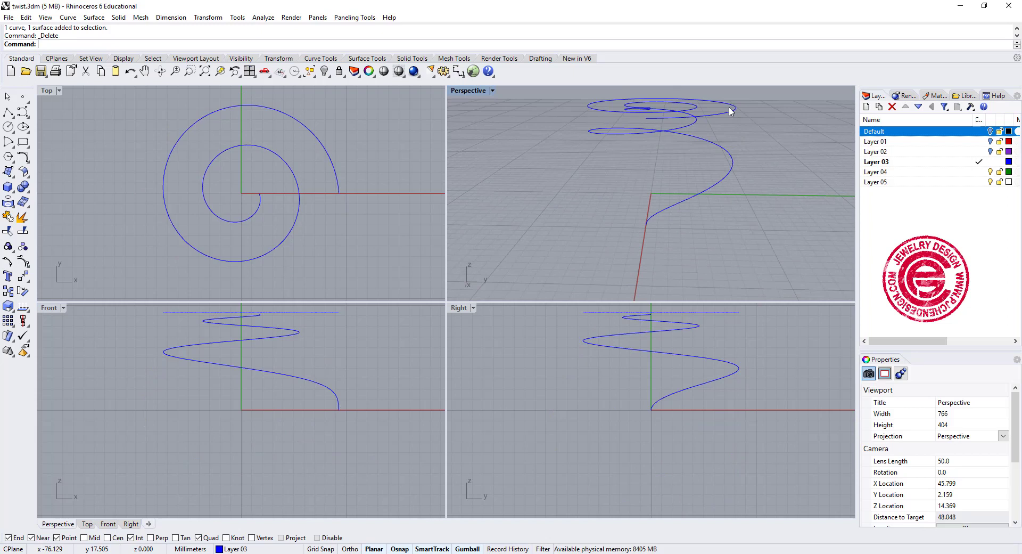
pyautogui.click(731, 118)
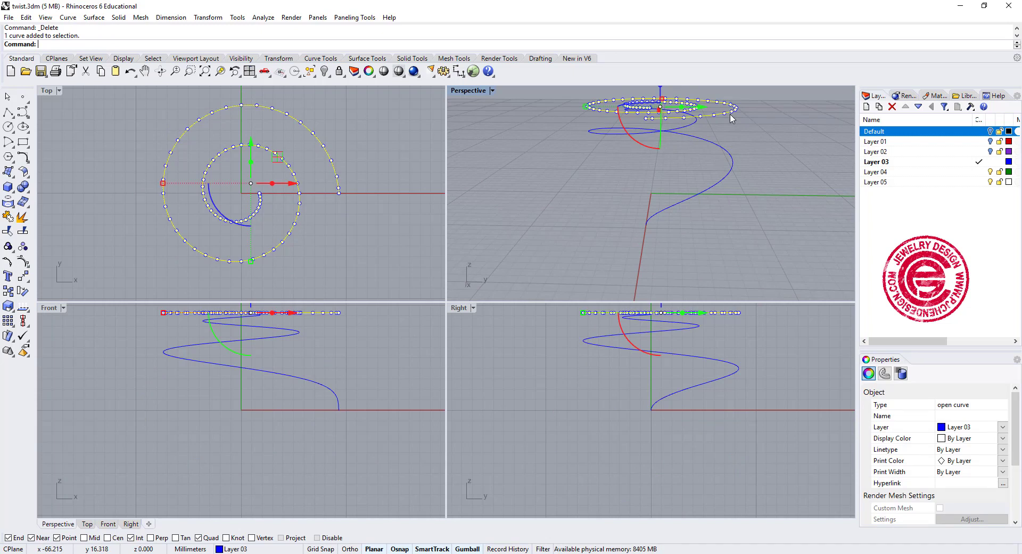
pyautogui.click(325, 71)
# Step: Create a round-capped solid pipe along the projected spiral curve with a start and end radius of 0.5 mm
pyautogui.click(258, 226)
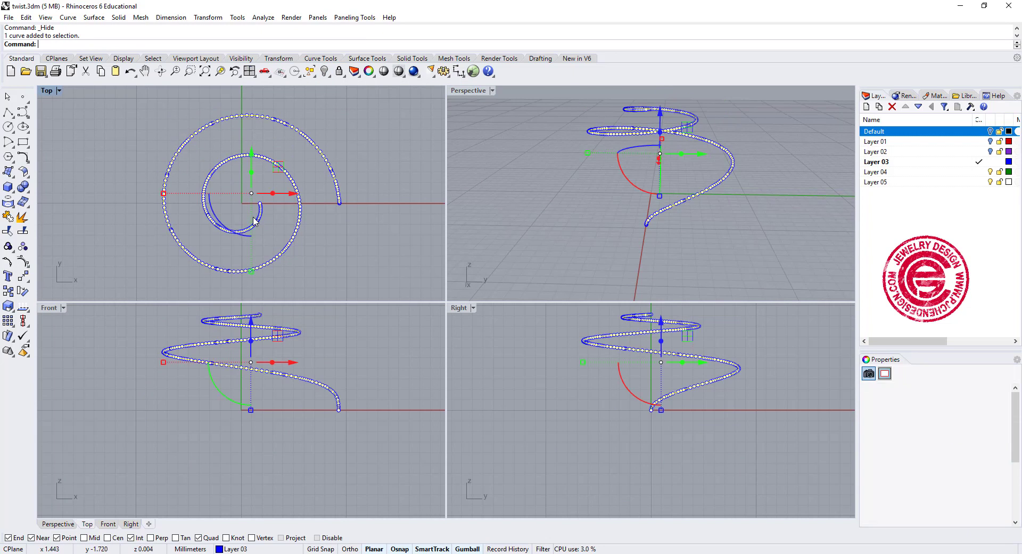
pyautogui.click(9, 187)
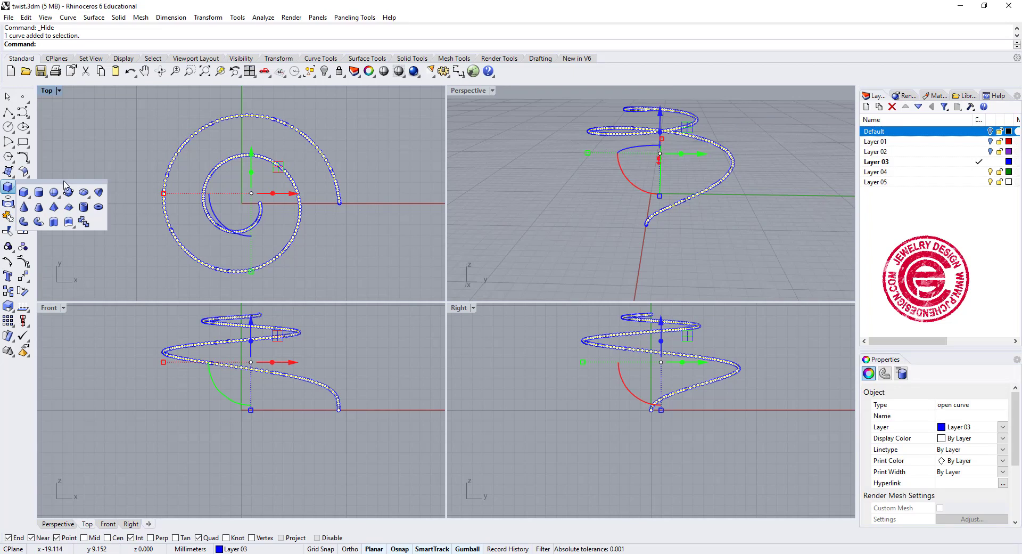
pyautogui.click(38, 220)
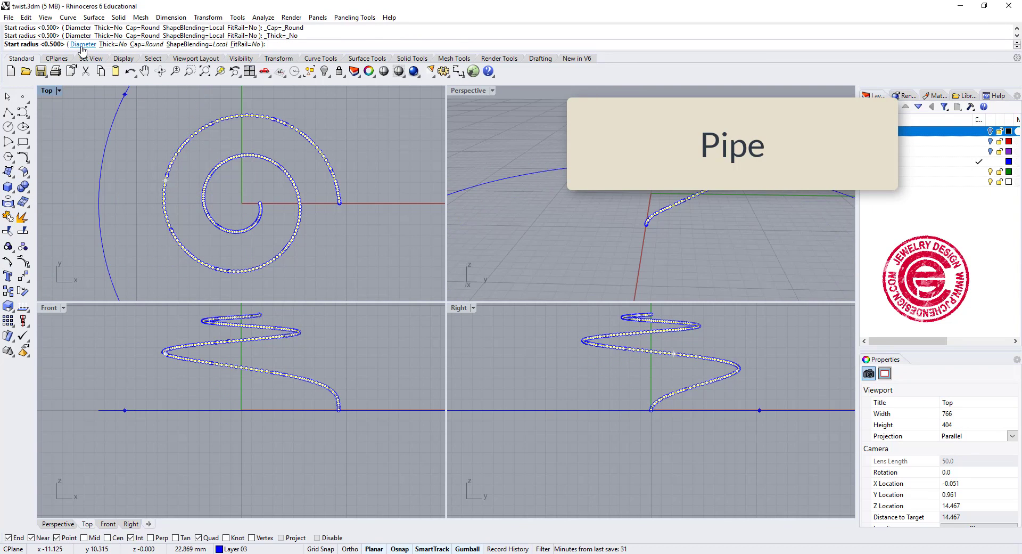
pyautogui.press('Return')
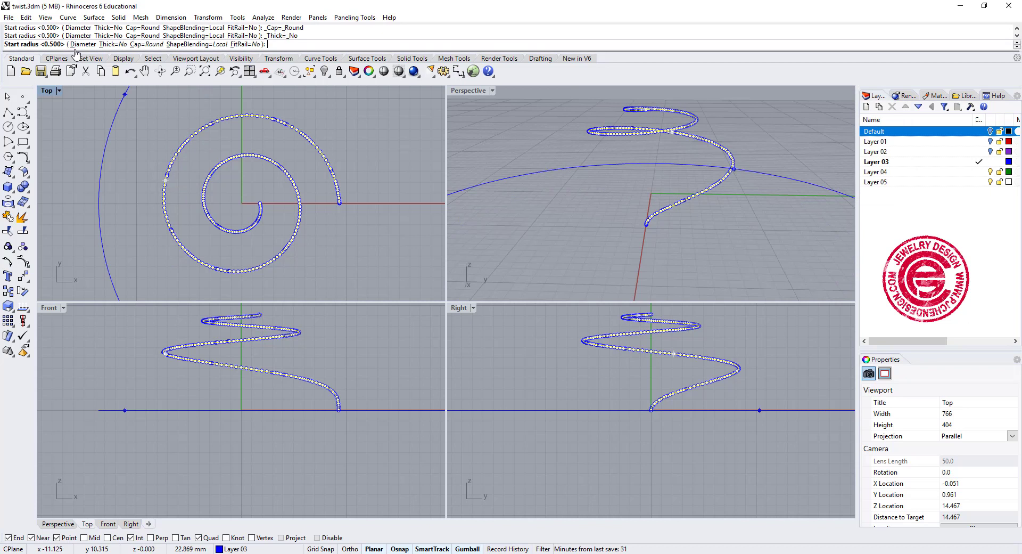
pyautogui.press('Return')
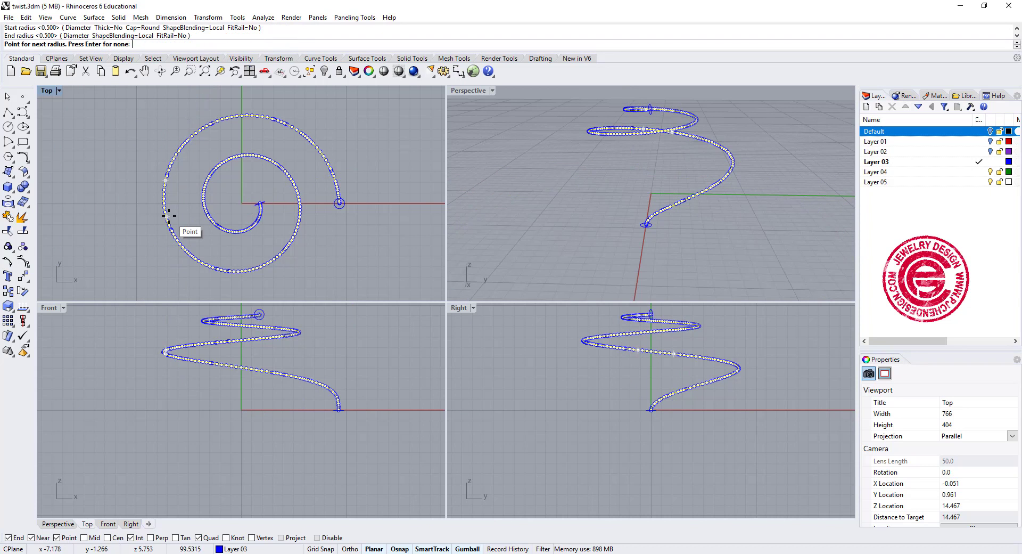
pyautogui.press('Return')
pyautogui.press('Escape')
pyautogui.moveTo(661, 194); pyautogui.dragTo(559, 170, button='right')
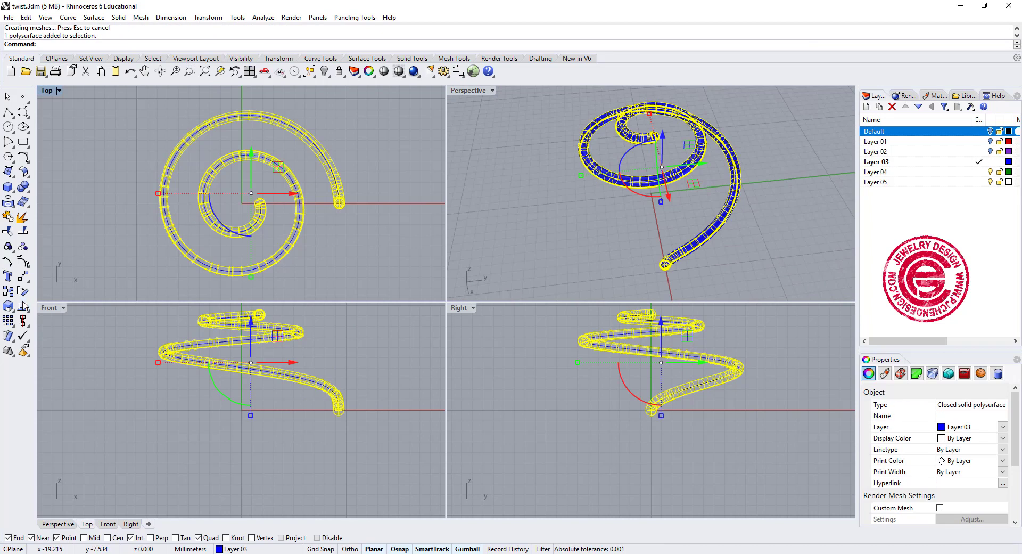
# Step: Polar array the spiral pipe around the origin in the Top view with 25 items over 360 degrees
pyautogui.click(8, 321)
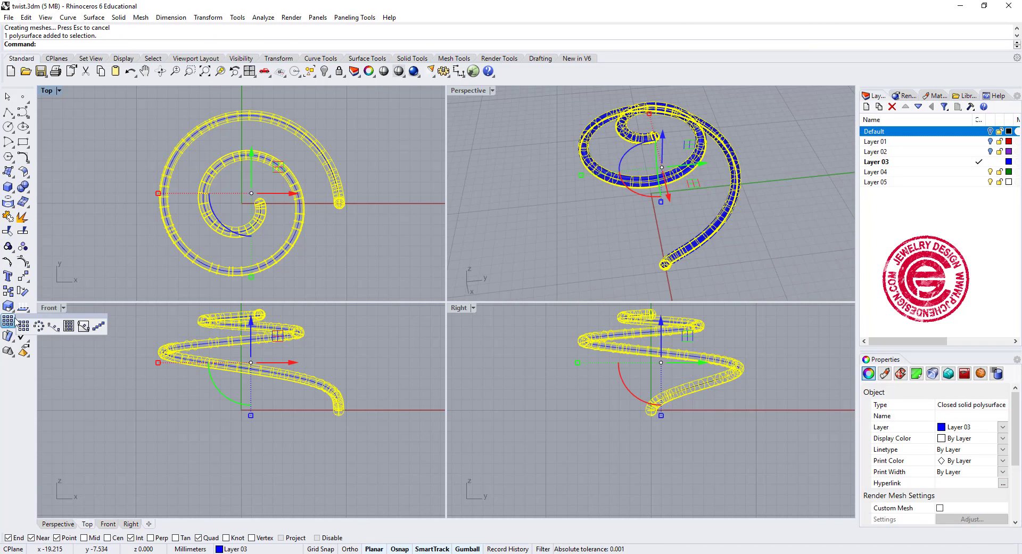
pyautogui.click(39, 327)
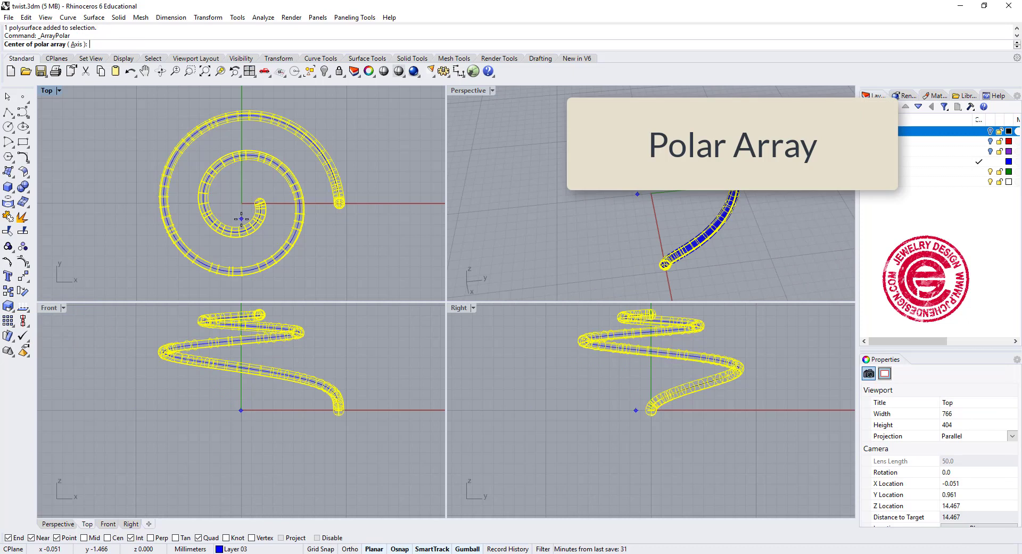
pyautogui.press('Return')
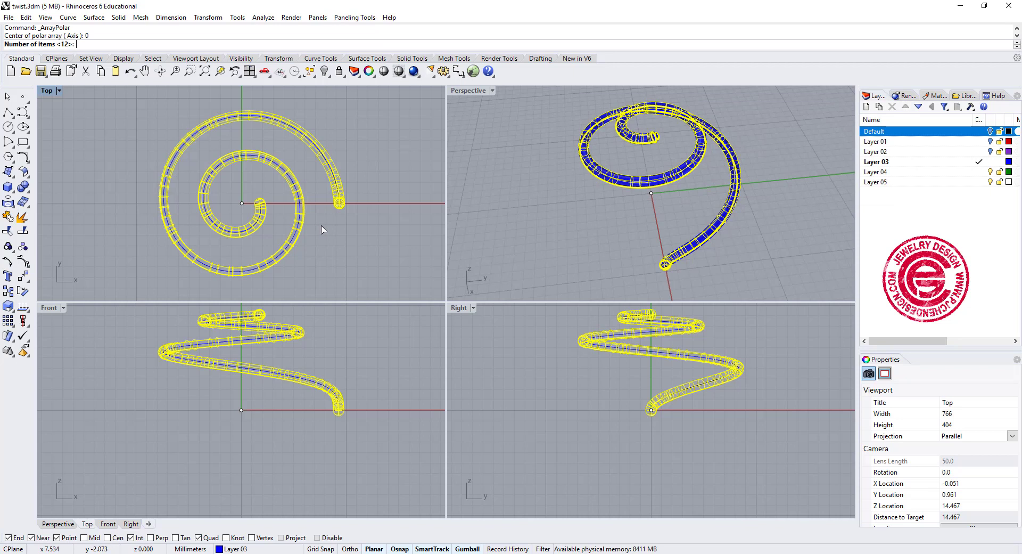
pyautogui.write('25\\')
pyautogui.press('Return')
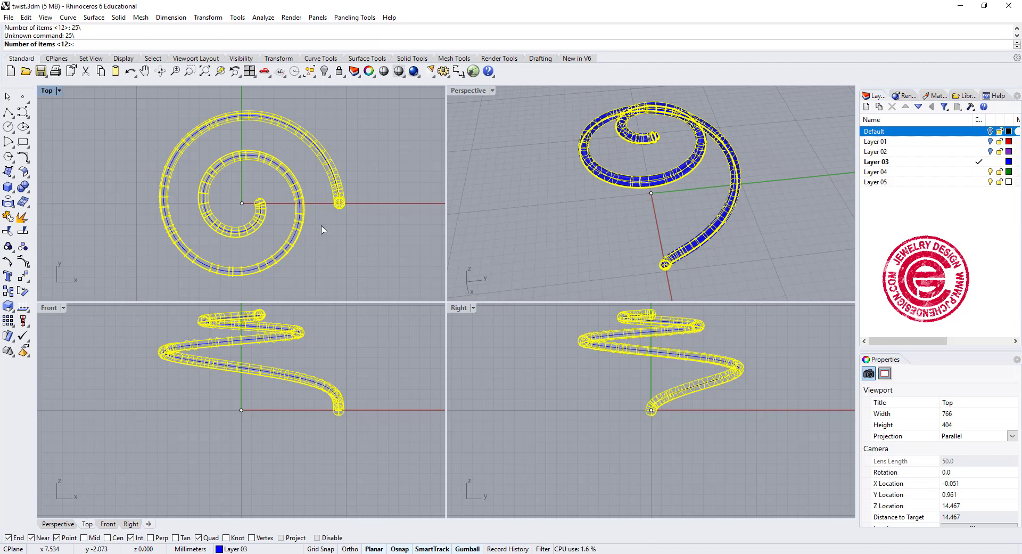
pyautogui.write('25')
pyautogui.press('Return')
pyautogui.press('Return')
pyautogui.press('Return')
pyautogui.click(379, 237)
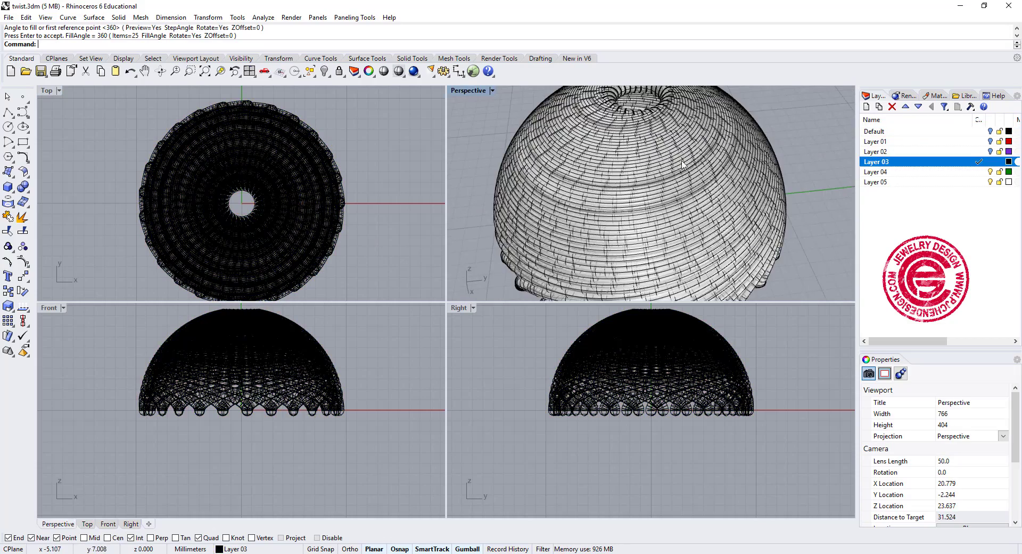
# Step: Make Layer 04 current, show the Default layer with the example domes, and hide Layer 03
pyautogui.moveTo(682, 164); pyautogui.dragTo(748, 215, button='right')
pyautogui.scroll(-6, 613, 173)
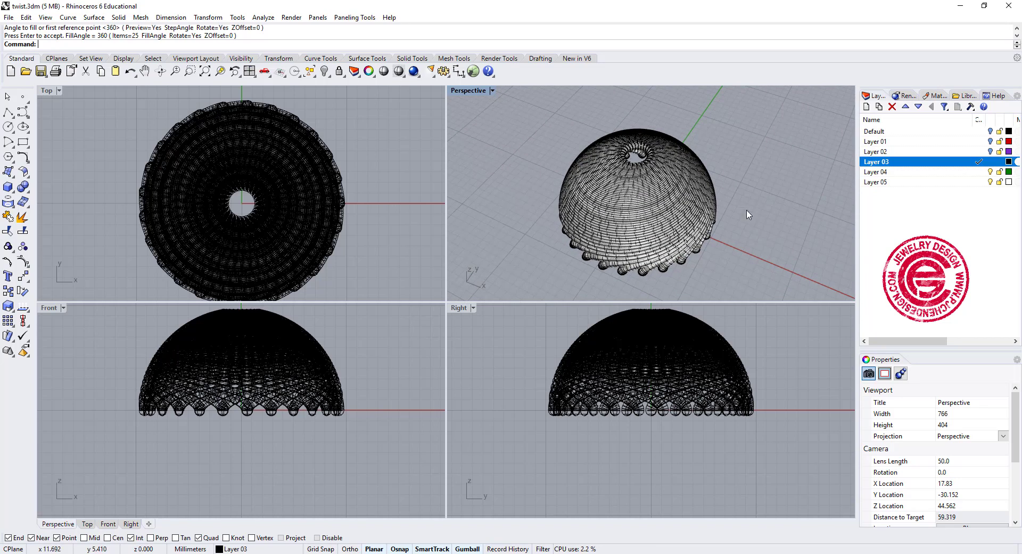
pyautogui.click(980, 172)
pyautogui.click(990, 131)
pyautogui.scroll(-6, 728, 169)
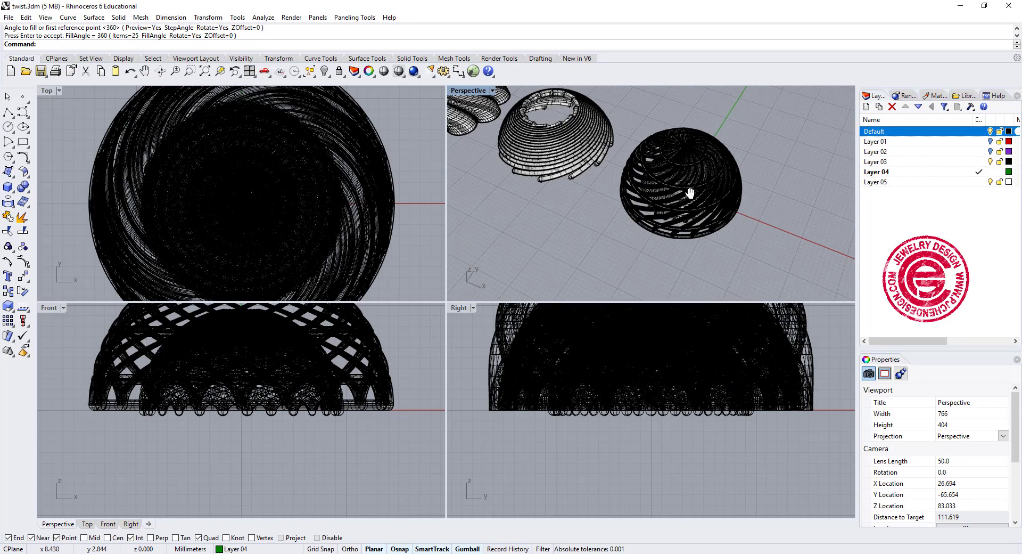
pyautogui.keyDown('shift'); pyautogui.moveTo(692, 194); pyautogui.dragTo(586, 194, button='right'); pyautogui.keyUp('shift')
pyautogui.moveTo(585, 193); pyautogui.dragTo(703, 175, button='right')
pyautogui.moveTo(618, 174); pyautogui.dragTo(565, 168, button='right')
pyautogui.click(989, 161)
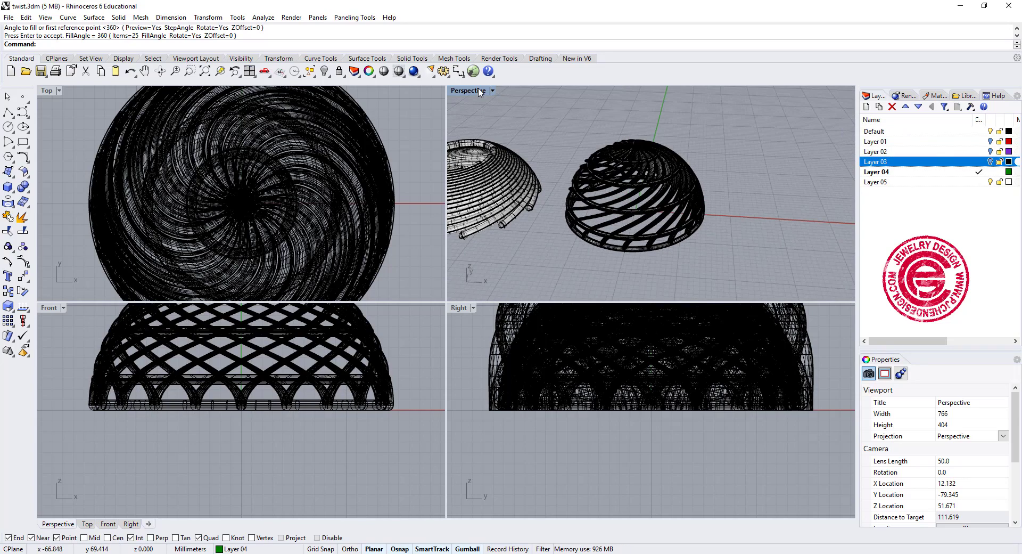
# Step: Examine the finished example domes in an enlarged Perspective view, focusing on the openwork dome at the origin
pyautogui.doubleClick(478, 91)
pyautogui.scroll(-3, 401, 290)
pyautogui.moveTo(97, 213); pyautogui.dragTo(619, 269, button='right')
pyautogui.scroll(5, 500, 268)
pyautogui.scroll(-4, 463, 287)
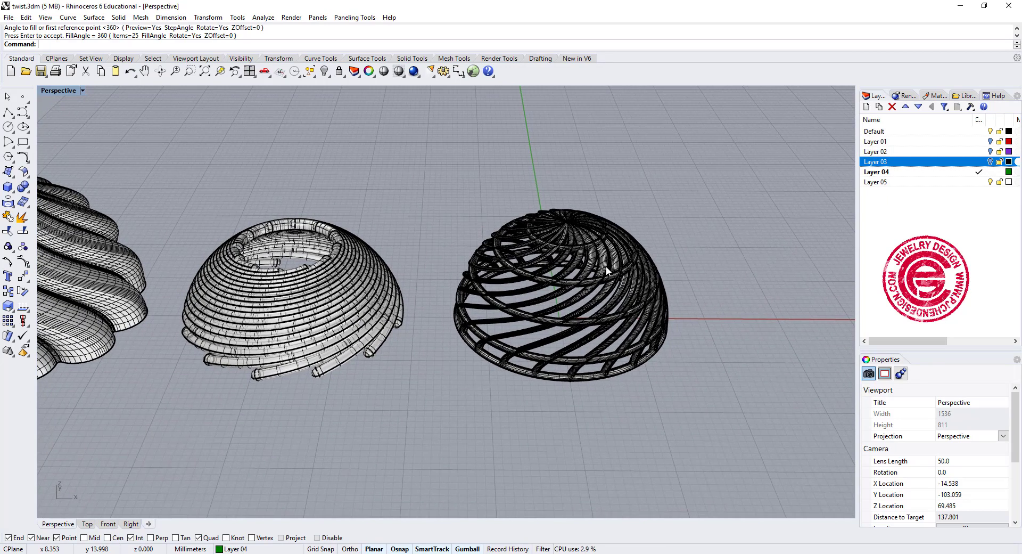
# Step: Compare the coiled-tube example dome with the openwork dome at the origin, examining both from a higher angle in the Perspective view
pyautogui.click(605, 266)
pyautogui.click(385, 291)
pyautogui.click(417, 215)
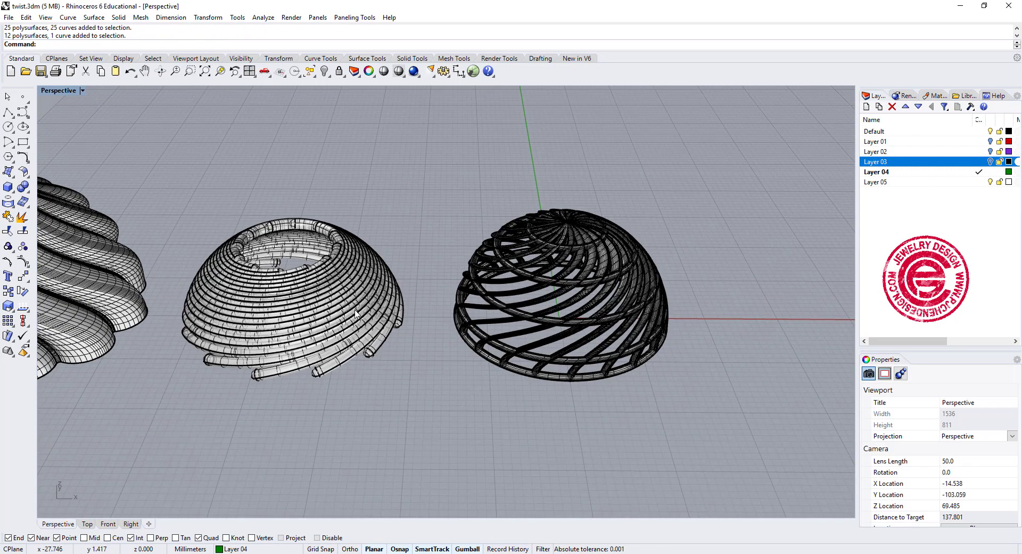
pyautogui.click(320, 291)
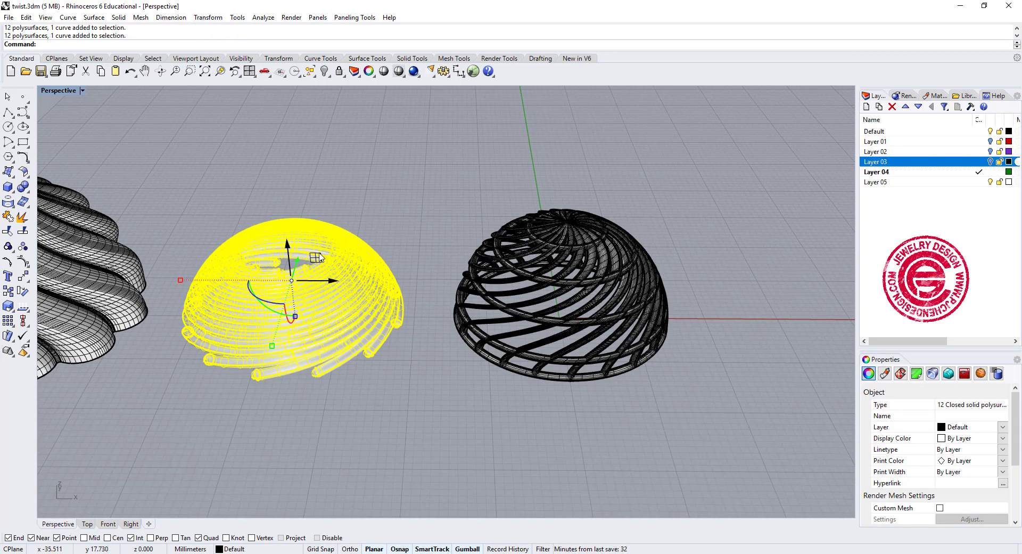
pyautogui.click(413, 205)
pyautogui.moveTo(600, 295); pyautogui.dragTo(613, 334, button='right')
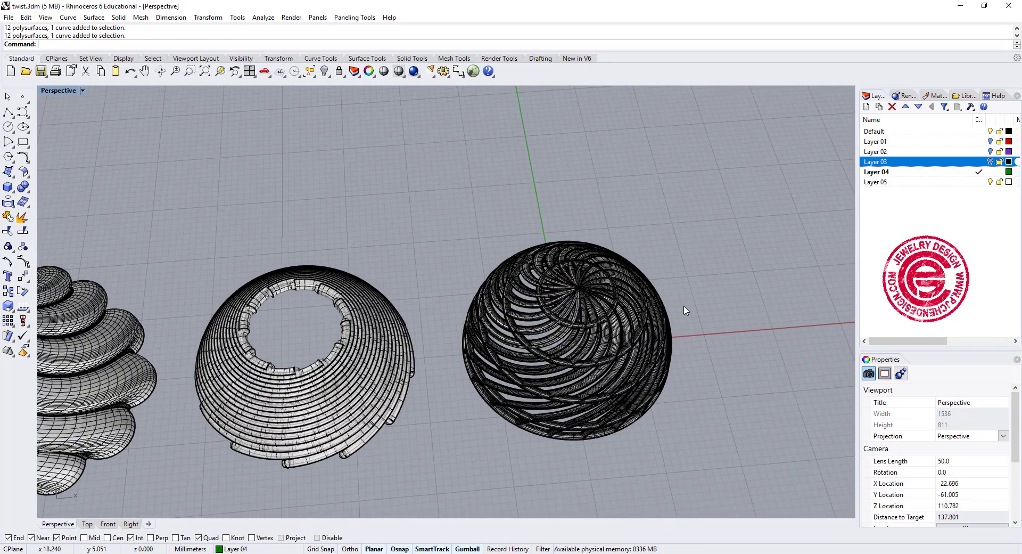
pyautogui.moveTo(689, 309)
pyautogui.mouseDown(button='right')
pyautogui.moveTo(689, 262)
pyautogui.moveTo(684, 300)
pyautogui.mouseUp(button='right')
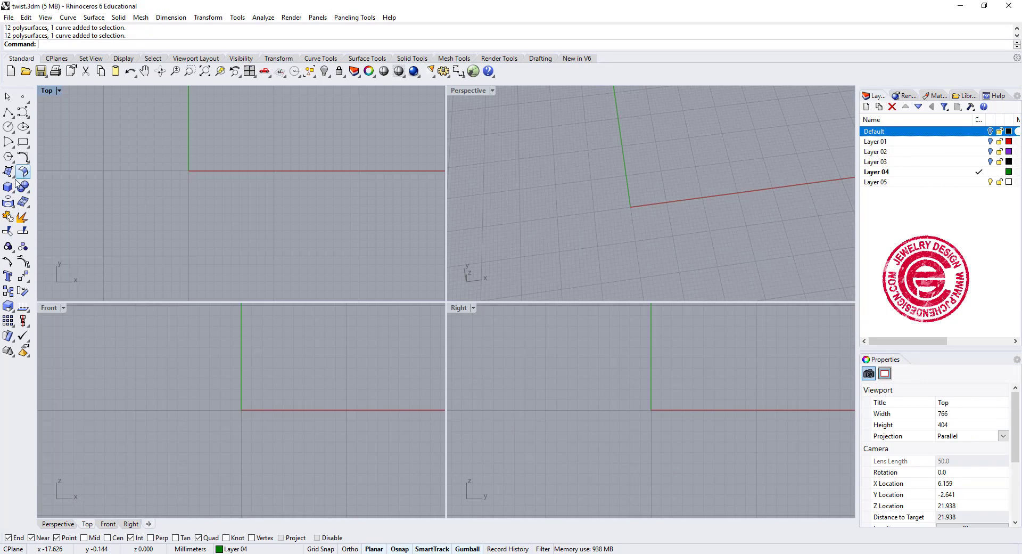
# Step: Create a solid sphere centred on the origin in the Top view, setting its radius by eye along the X axis
pyautogui.click(7, 191)
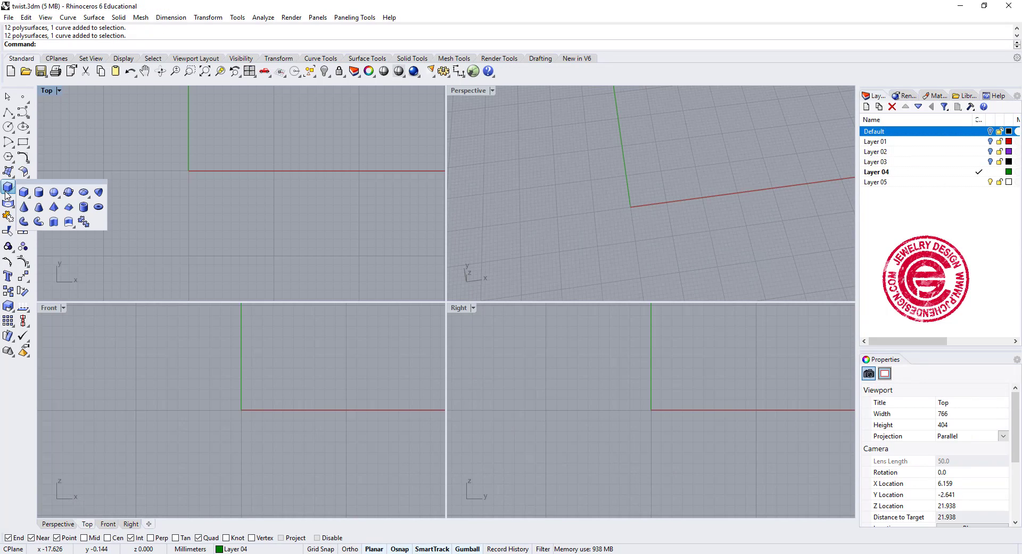
pyautogui.click(53, 192)
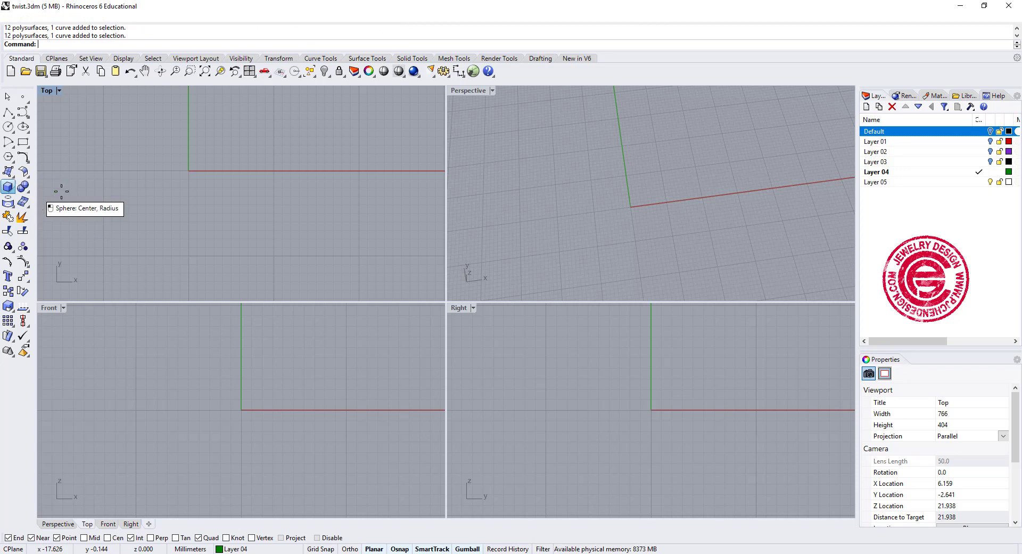
pyautogui.click(188, 172)
pyautogui.click(257, 169)
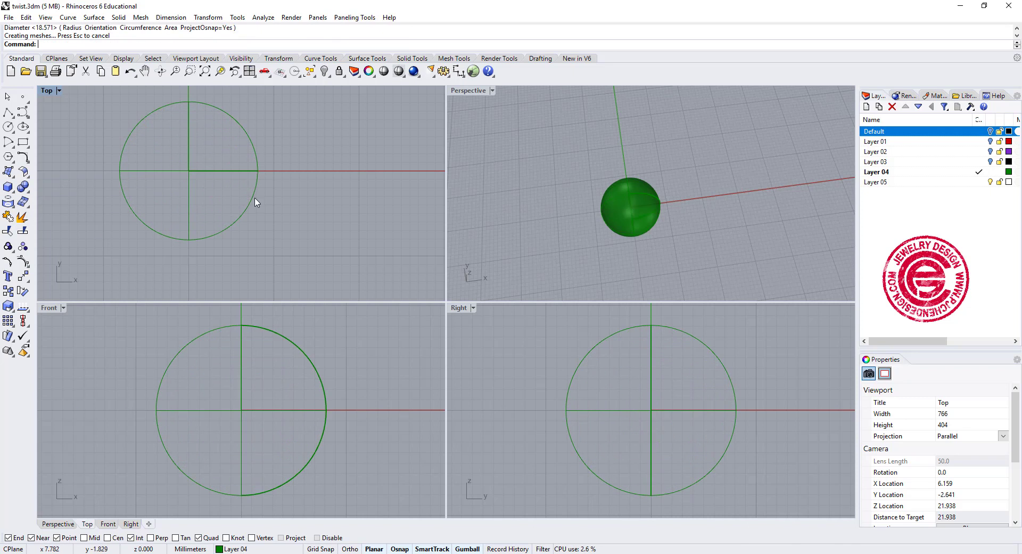
pyautogui.moveTo(337, 215); pyautogui.dragTo(368, 228, button='right')
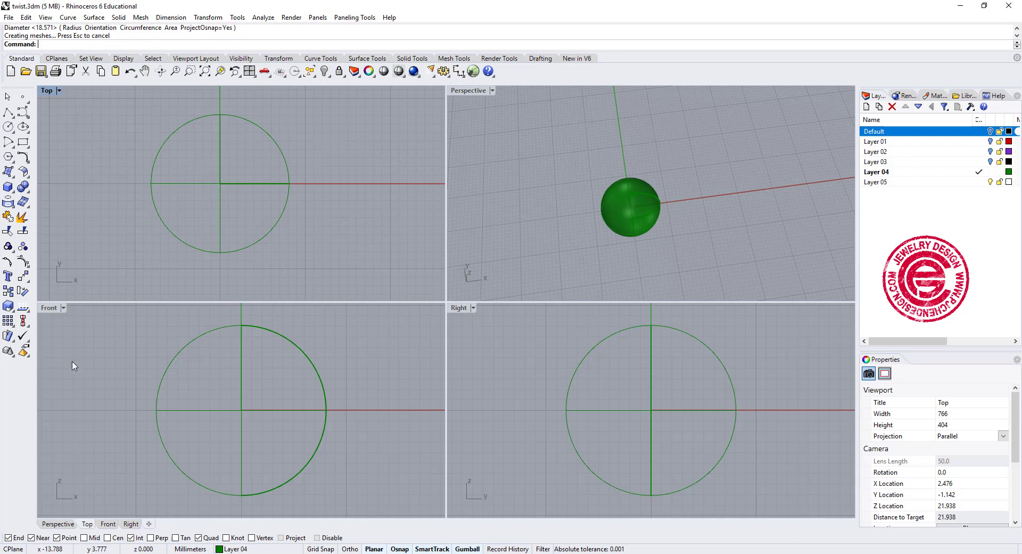
# Step: Draw a horizontal line in the Front view, extending to both sides of the origin and past the sphere's outline
pyautogui.click(11, 114)
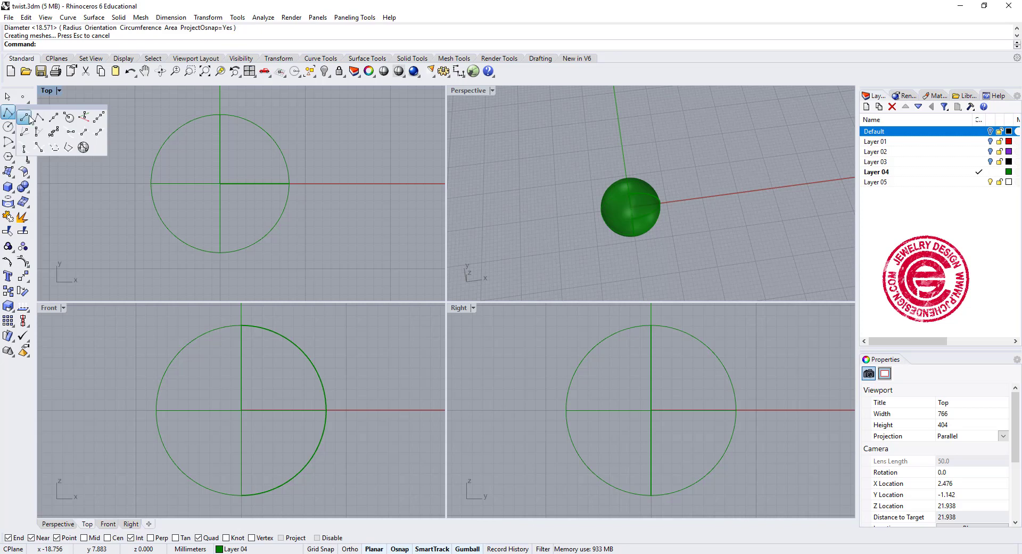
pyautogui.click(55, 125)
pyautogui.write('0')
pyautogui.press('Return')
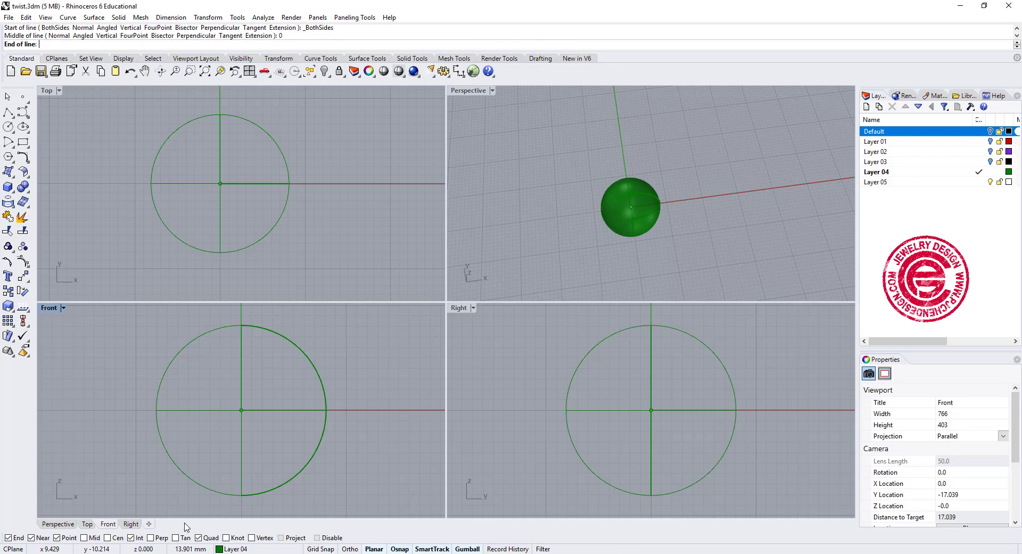
pyautogui.click(97, 426)
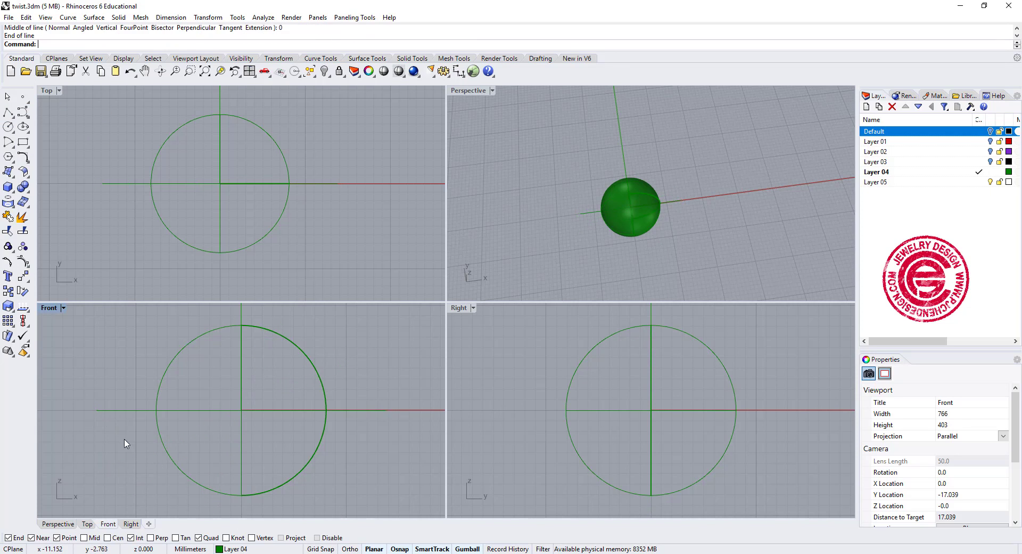
# Step: Trim away the lower half of the sphere in the Front view using the horizontal line as cutter, and delete the line
pyautogui.click(106, 410)
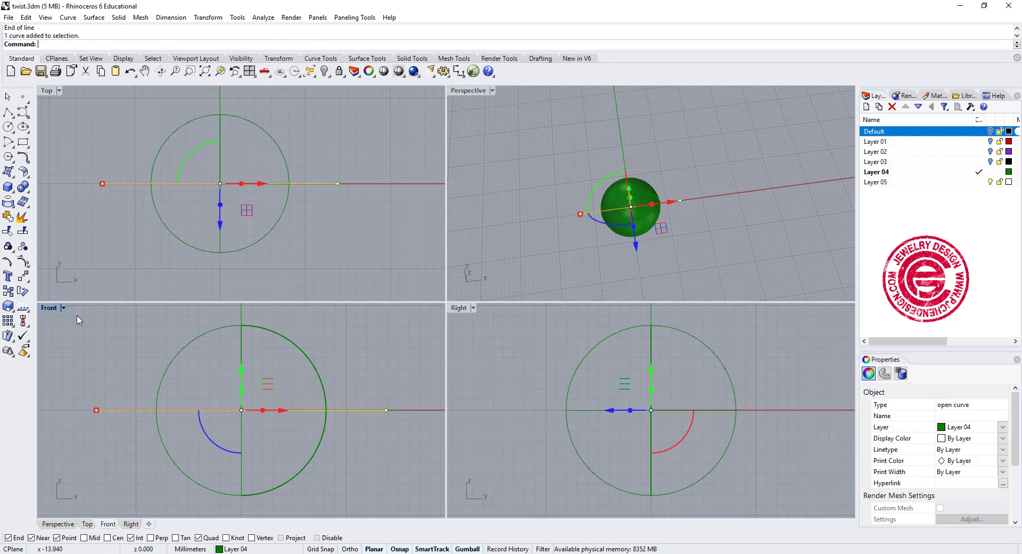
pyautogui.click(8, 231)
pyautogui.moveTo(257, 454); pyautogui.dragTo(252, 453)
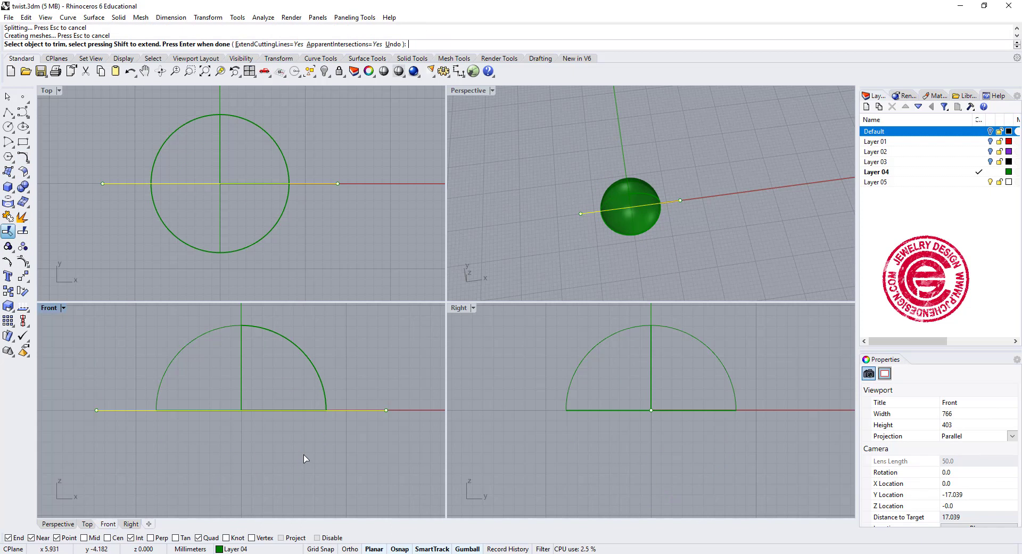
pyautogui.press('Return')
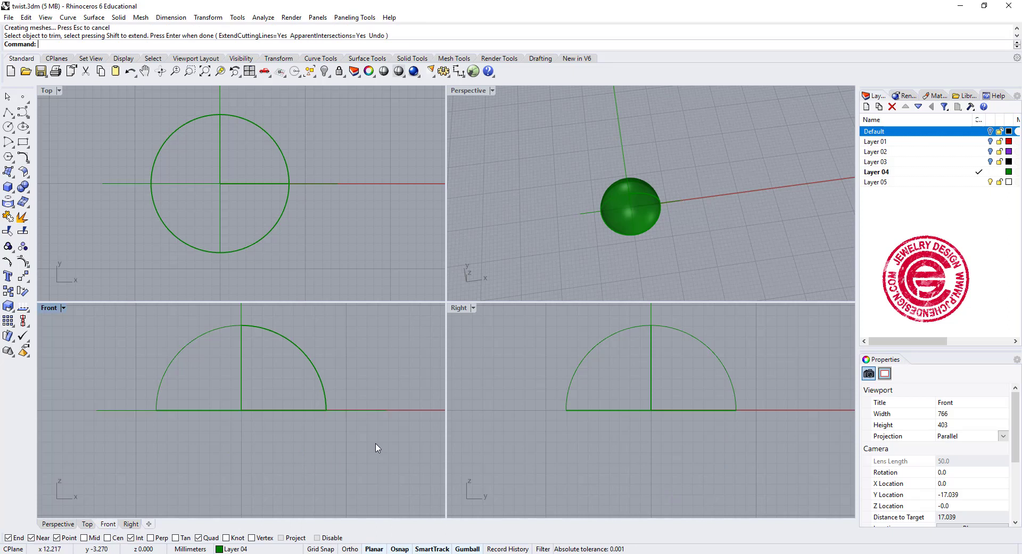
pyautogui.click(369, 410)
pyautogui.press('Delete')
pyautogui.press('Delete')
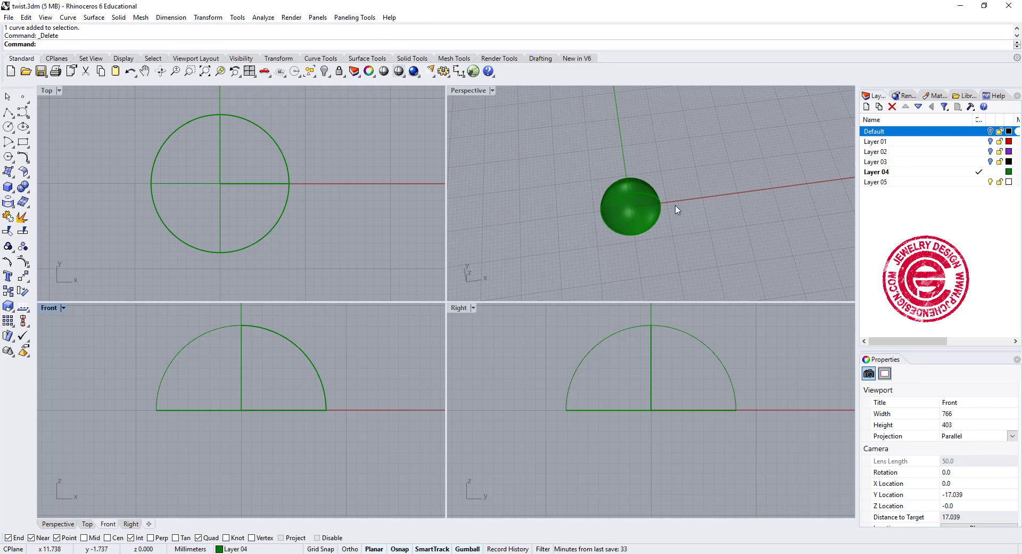
# Step: Enlarge the Perspective view and change the display color of Layer 04 to black
pyautogui.moveTo(676, 210); pyautogui.dragTo(540, 127, button='right')
pyautogui.doubleClick(478, 91)
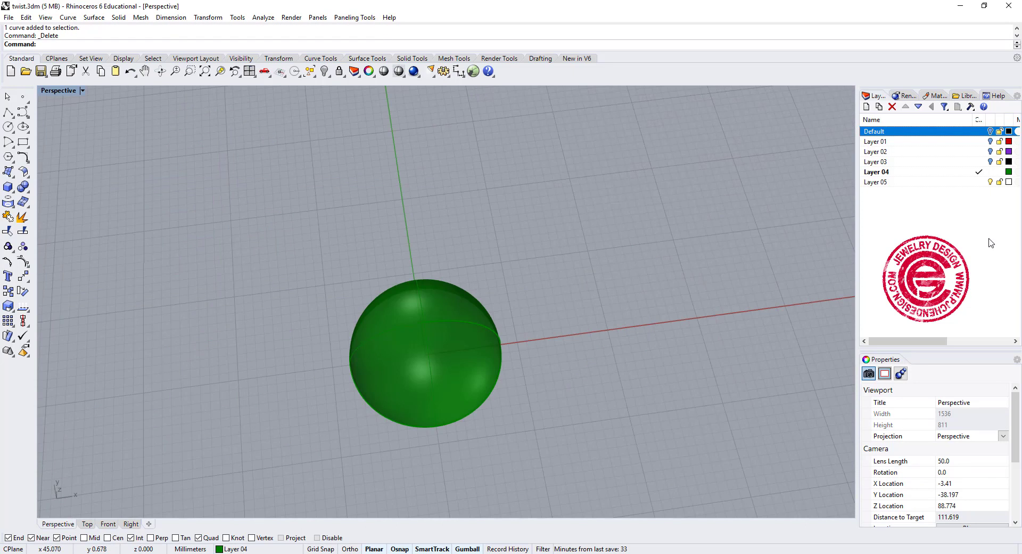
pyautogui.click(1009, 172)
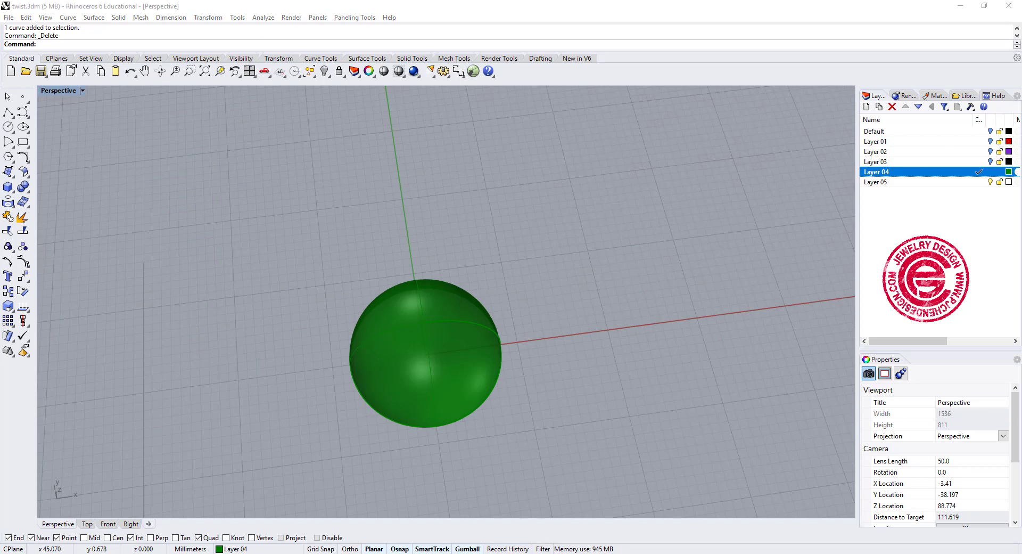
pyautogui.click(632, 255)
pyautogui.moveTo(633, 255)
pyautogui.mouseDown(button='right')
pyautogui.moveTo(470, 277)
pyautogui.moveTo(552, 308)
pyautogui.moveTo(550, 287)
pyautogui.moveTo(486, 288)
pyautogui.mouseUp(button='right')
pyautogui.scroll(4, 471, 276)
# Step: Show the hemisphere's control points and rebuild the surface with 20 U and 12 V points, degree 3 in both directions, input deleted and retrimmed
pyautogui.click(486, 287)
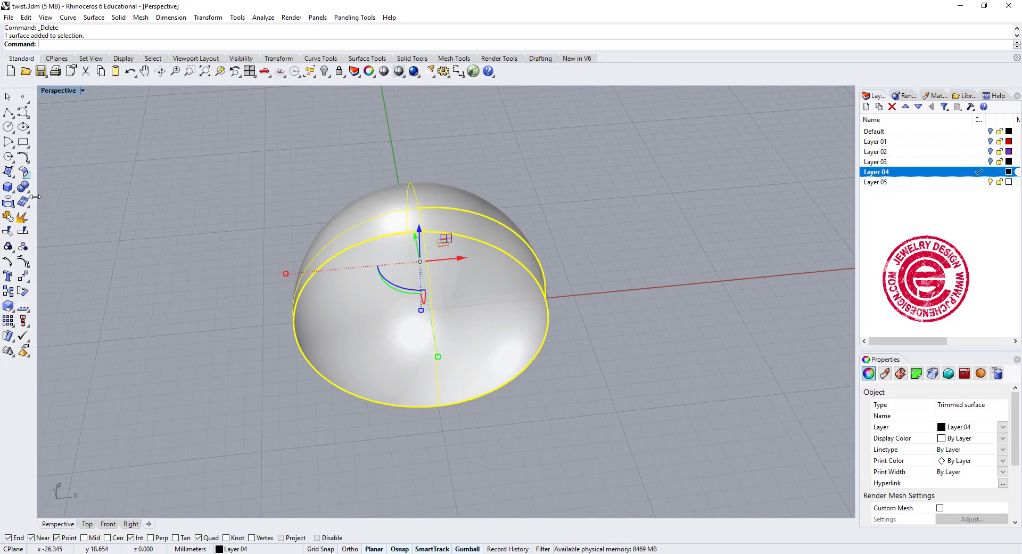
pyautogui.click(22, 261)
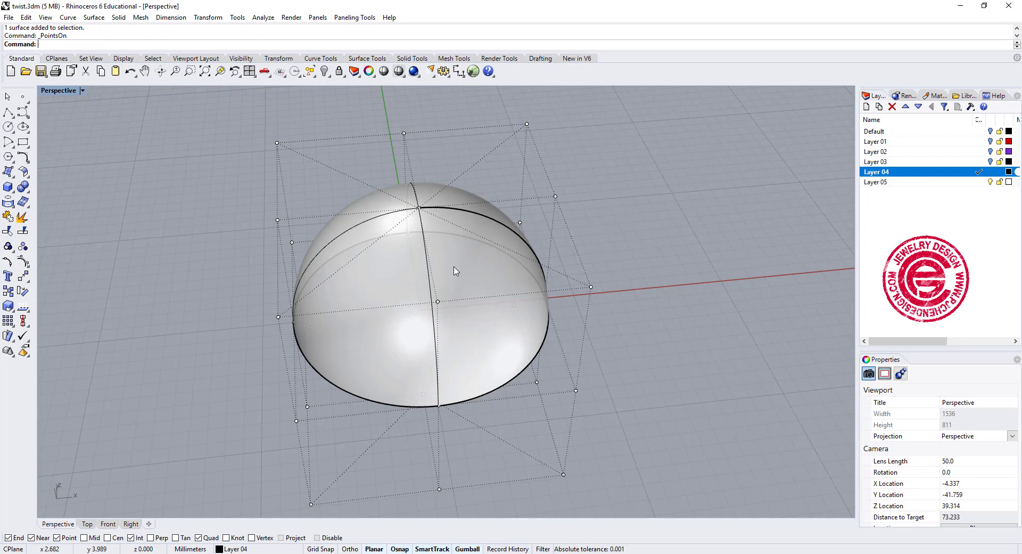
pyautogui.click(510, 307)
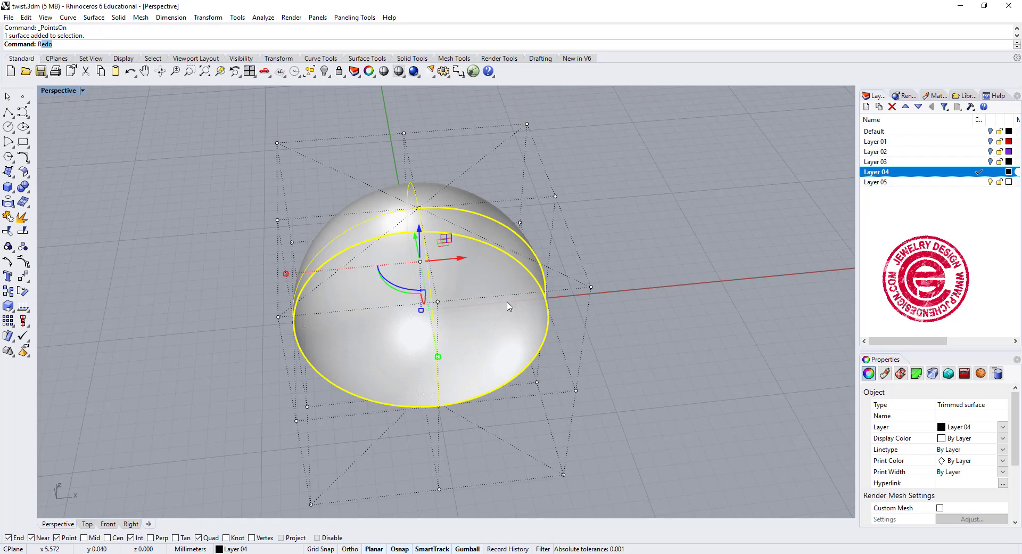
pyautogui.press('Return')
pyautogui.moveTo(526, 289); pyautogui.dragTo(551, 301, button='right')
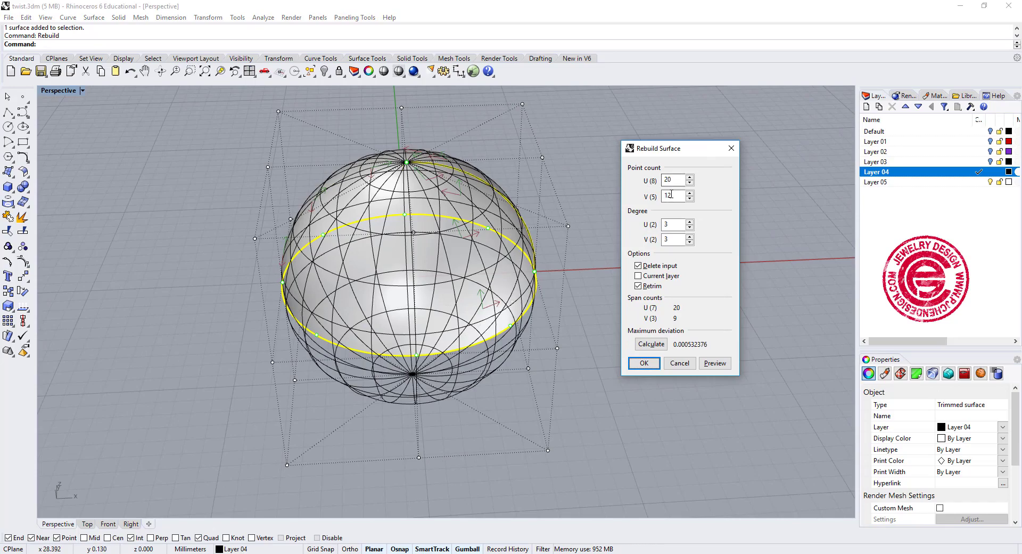
pyautogui.moveTo(524, 245); pyautogui.dragTo(494, 270, button='right')
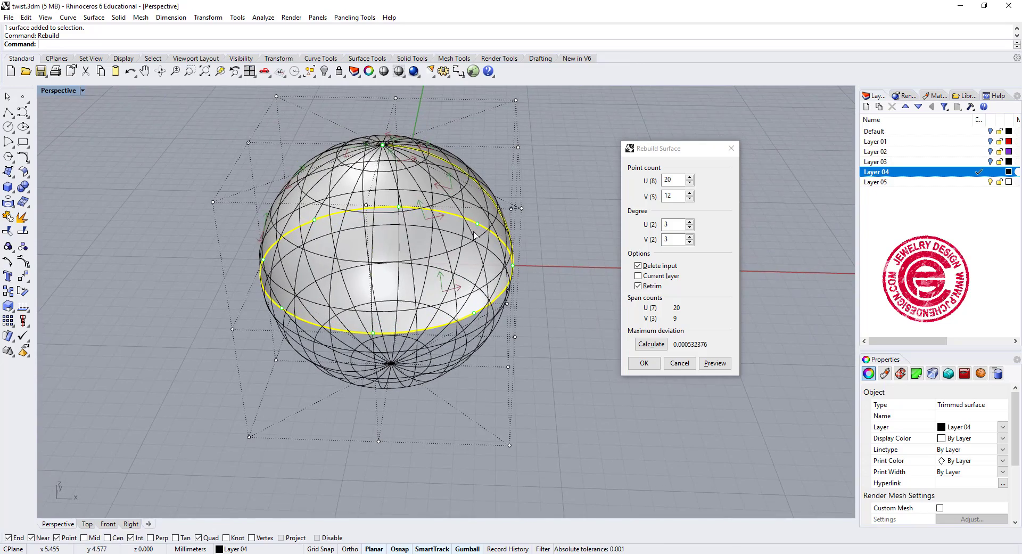
pyautogui.scroll(5, 469, 268)
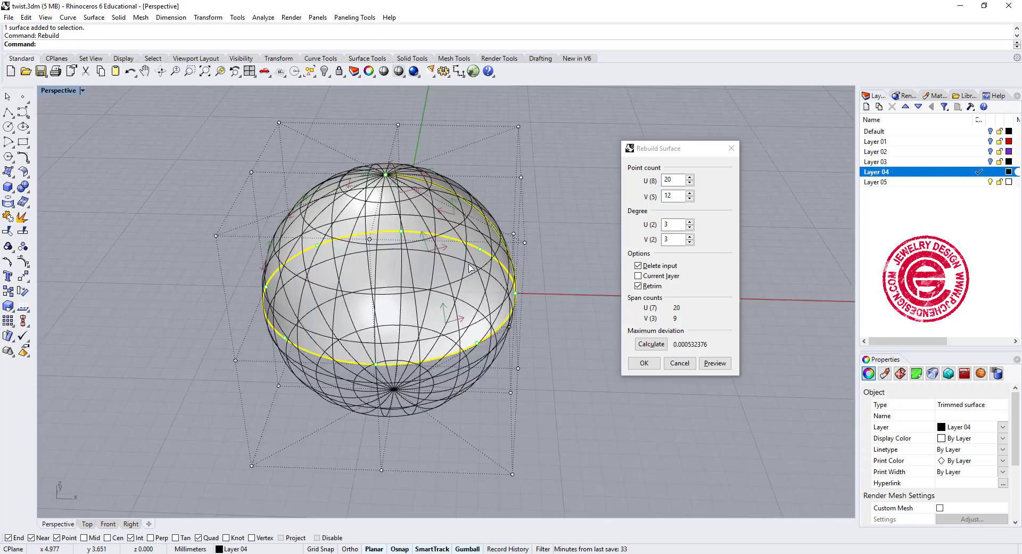
pyautogui.moveTo(505, 261); pyautogui.dragTo(570, 254, button='right')
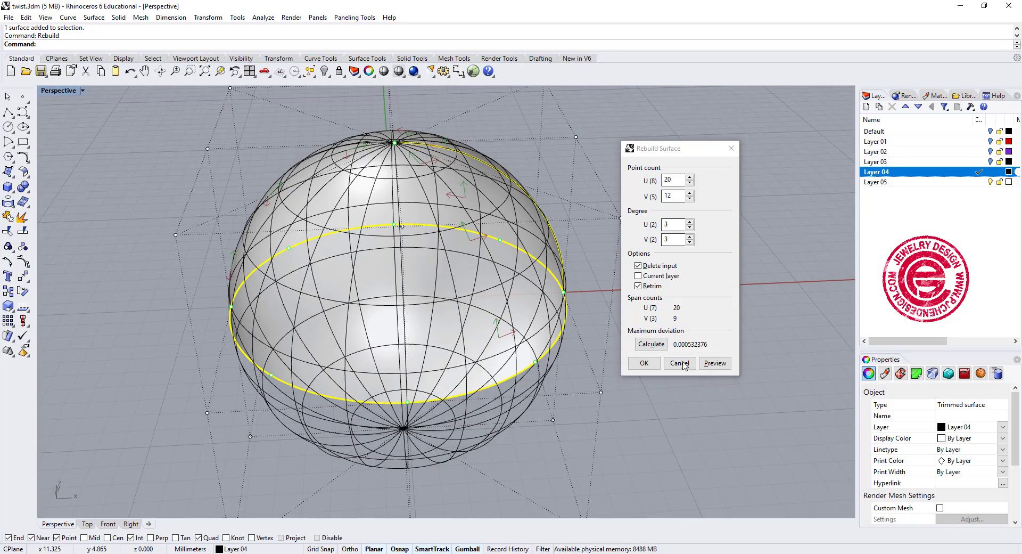
pyautogui.click(656, 365)
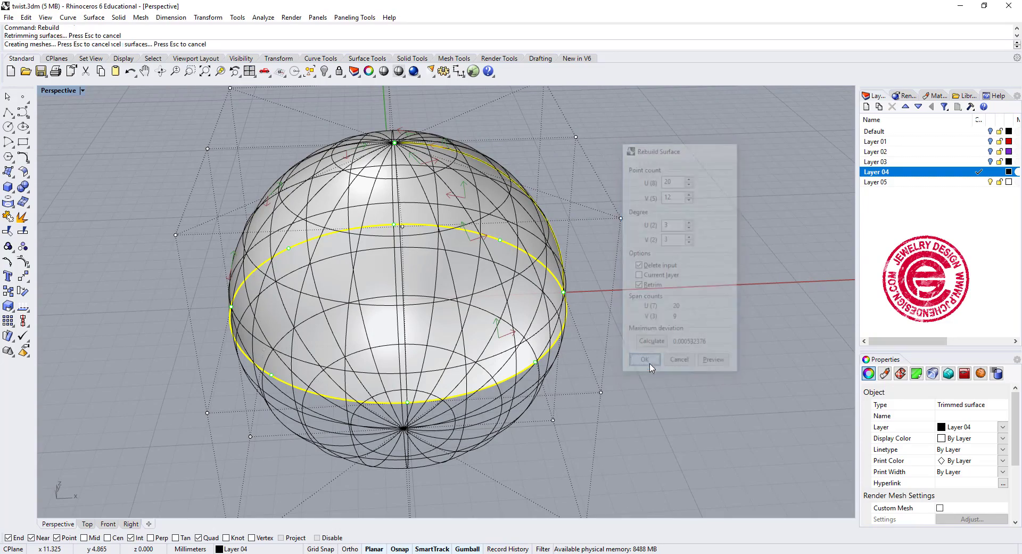
# Step: Check the rebuilt hemisphere's control point grid from the side, and turn its control points off
pyautogui.moveTo(559, 326); pyautogui.dragTo(543, 282, button='right')
pyautogui.scroll(-2, 543, 283)
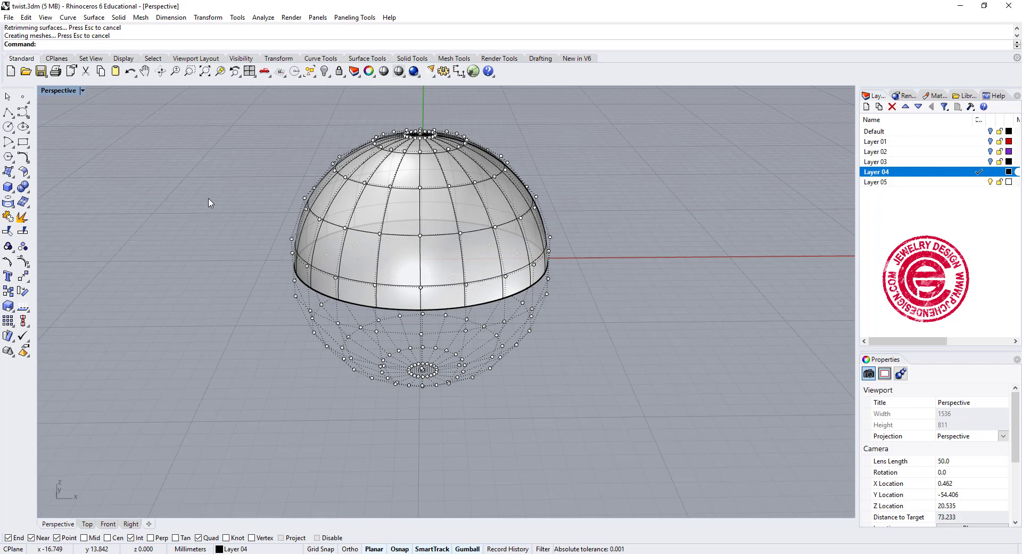
pyautogui.press('Escape')
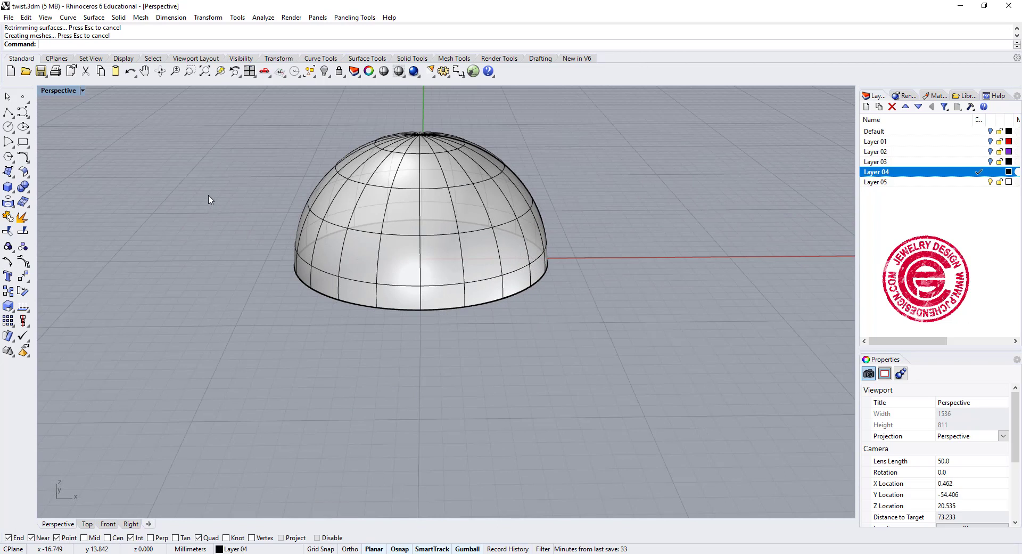
# Step: Extract the wireframe curves of the rebuilt hemisphere onto the current layer, without grouping the output
pyautogui.click(69, 18)
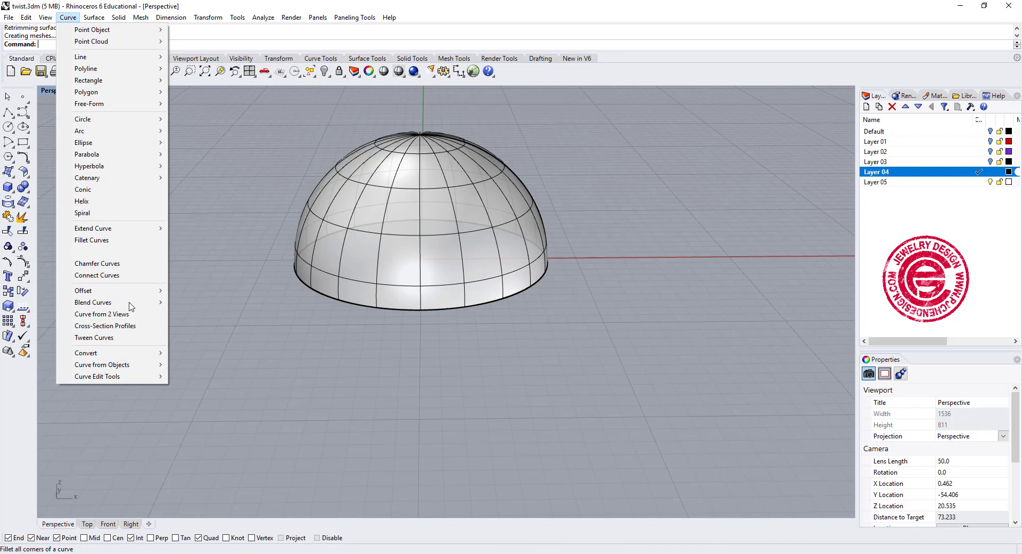
pyautogui.moveTo(123, 368)
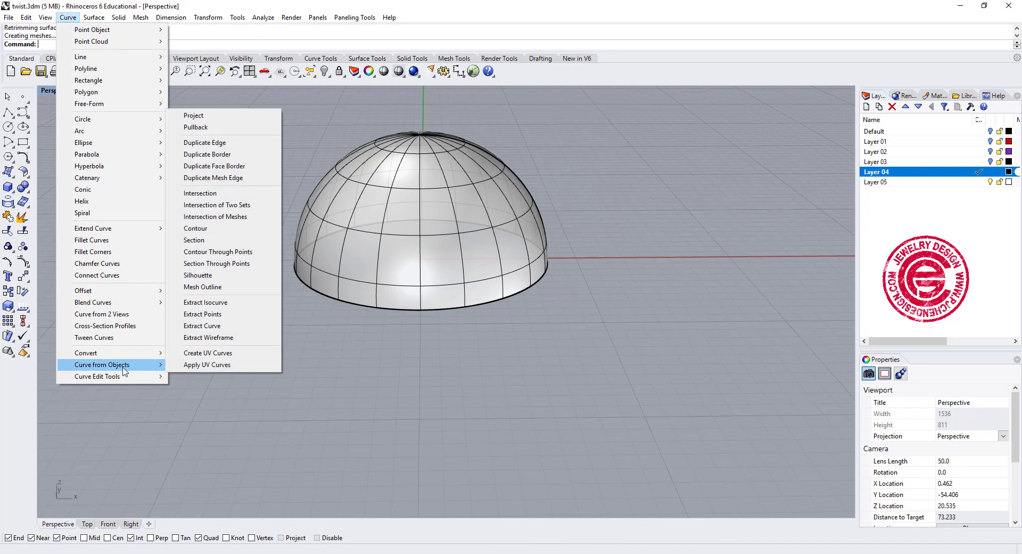
pyautogui.click(226, 337)
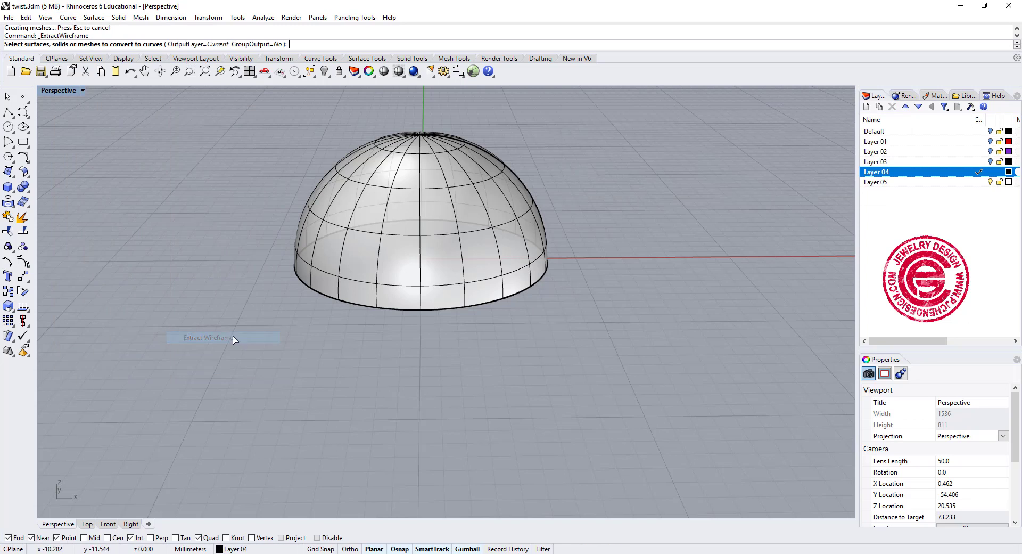
pyautogui.click(399, 267)
pyautogui.press('Return')
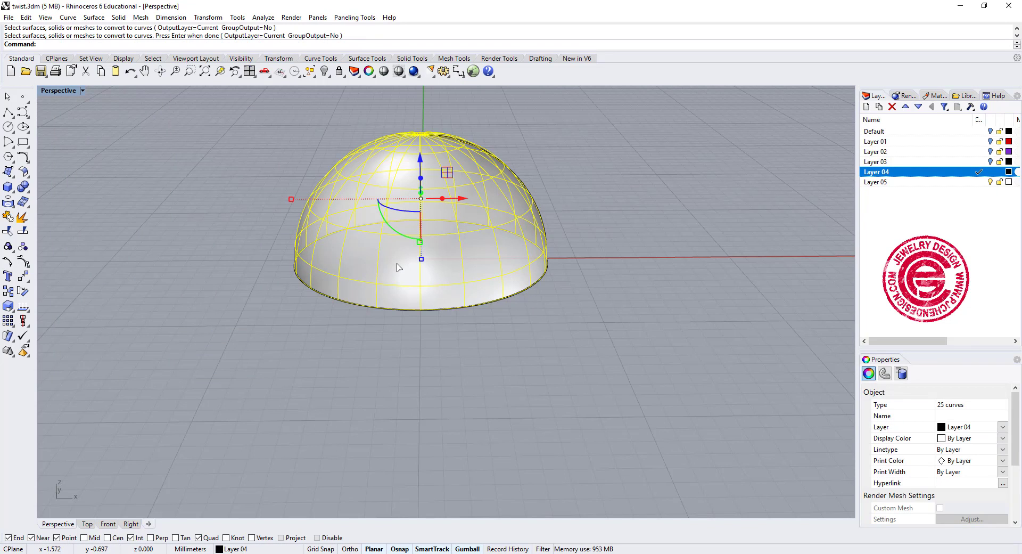
pyautogui.press('Escape')
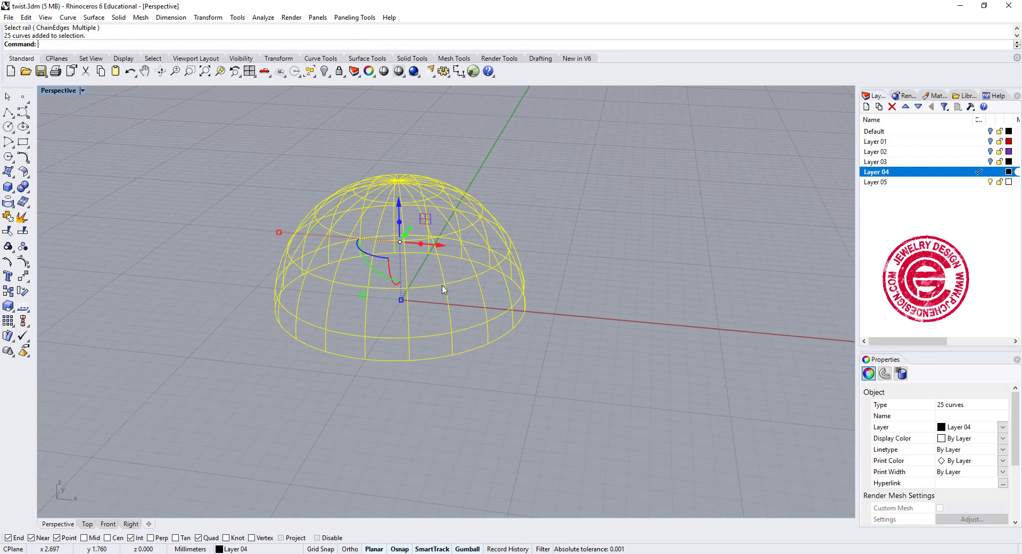
# Step: Create round-capped solid pipes with a 0.25 mm radius along all of the dome's extracted wireframe curves
pyautogui.click(8, 195)
pyautogui.click(38, 219)
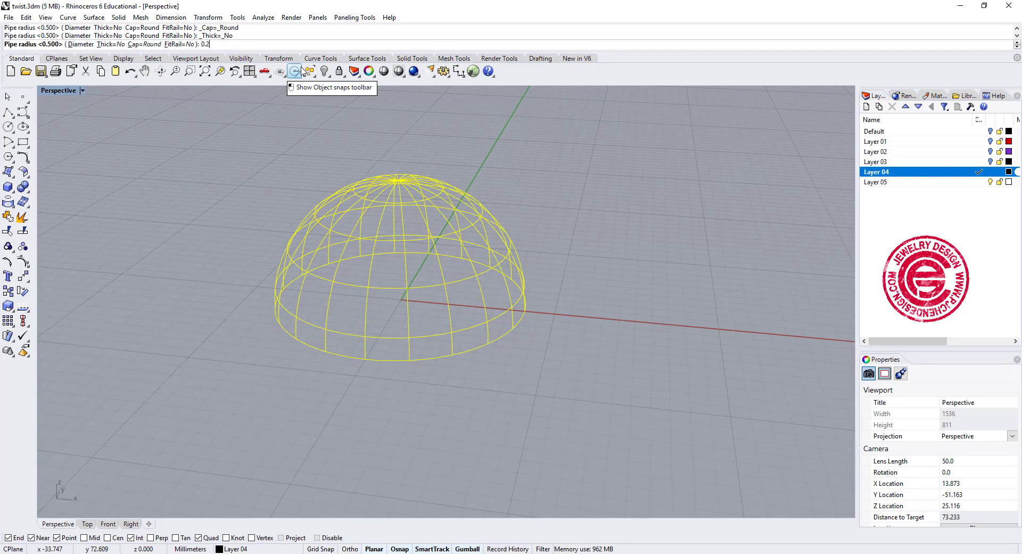
pyautogui.write('5')
pyautogui.press('Return')
pyautogui.click(561, 285)
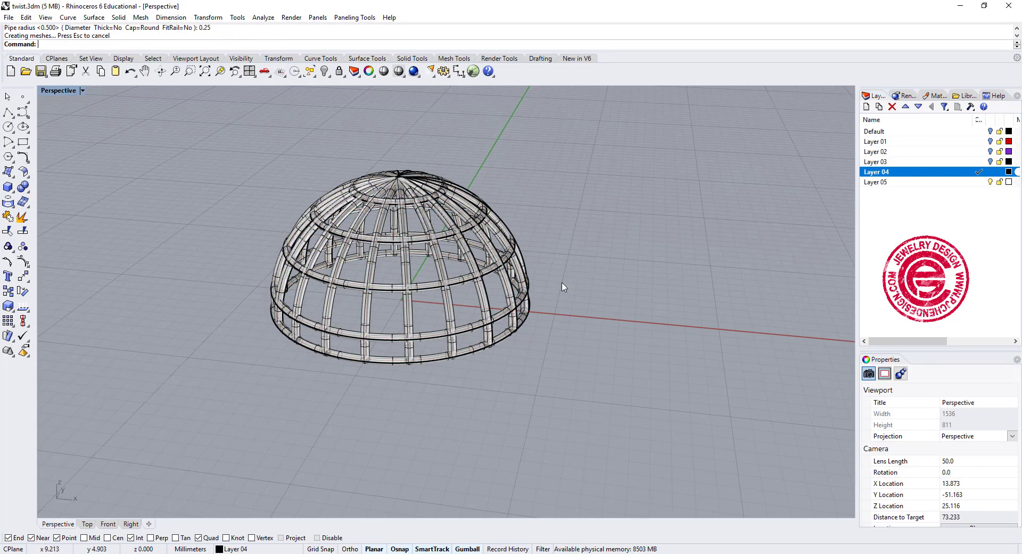
pyautogui.moveTo(561, 286); pyautogui.dragTo(490, 272, button='right')
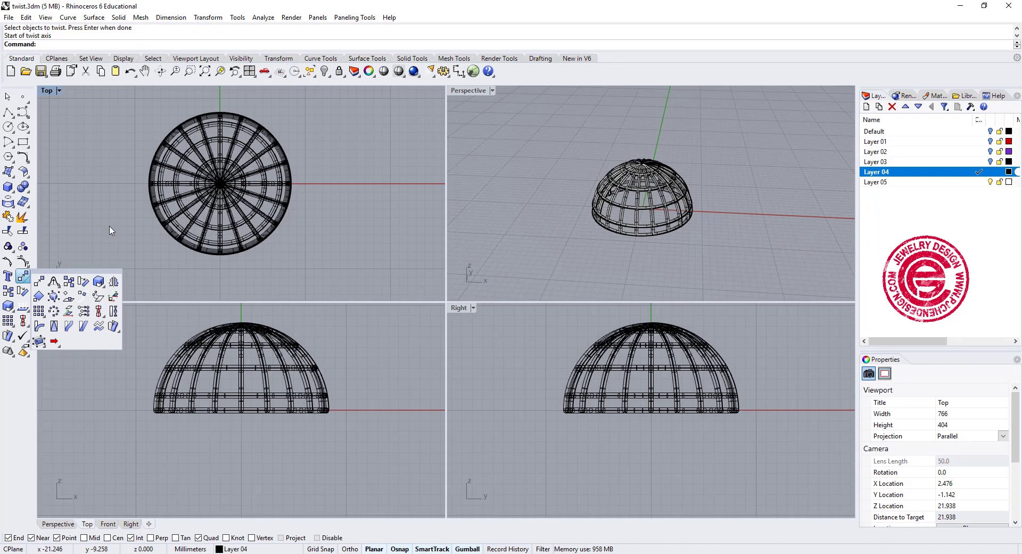
# Step: Start a Twist of all the dome's pipes, with a vertical axis from the origin to a point just above the apex, about 9.66 mm up
pyautogui.click(113, 314)
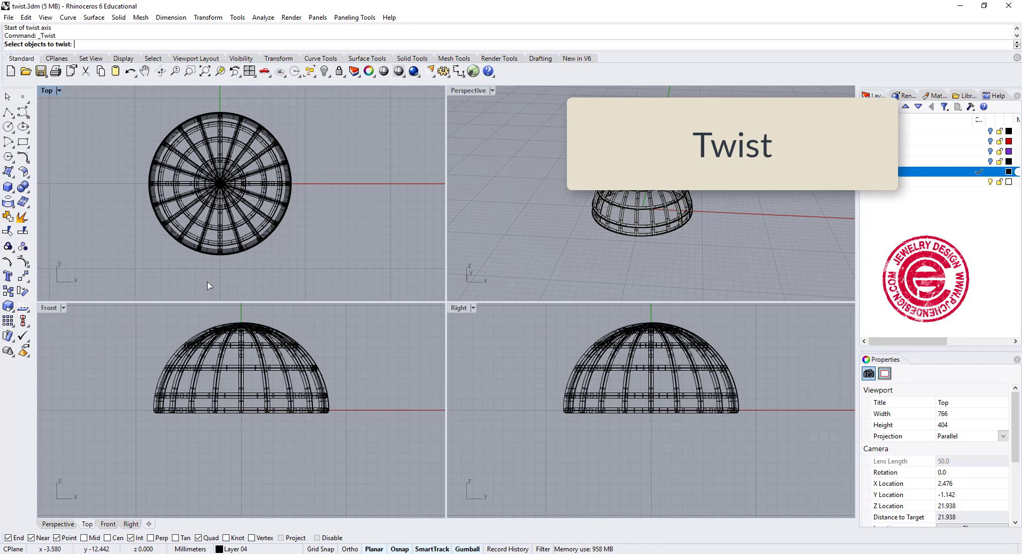
pyautogui.click(234, 246)
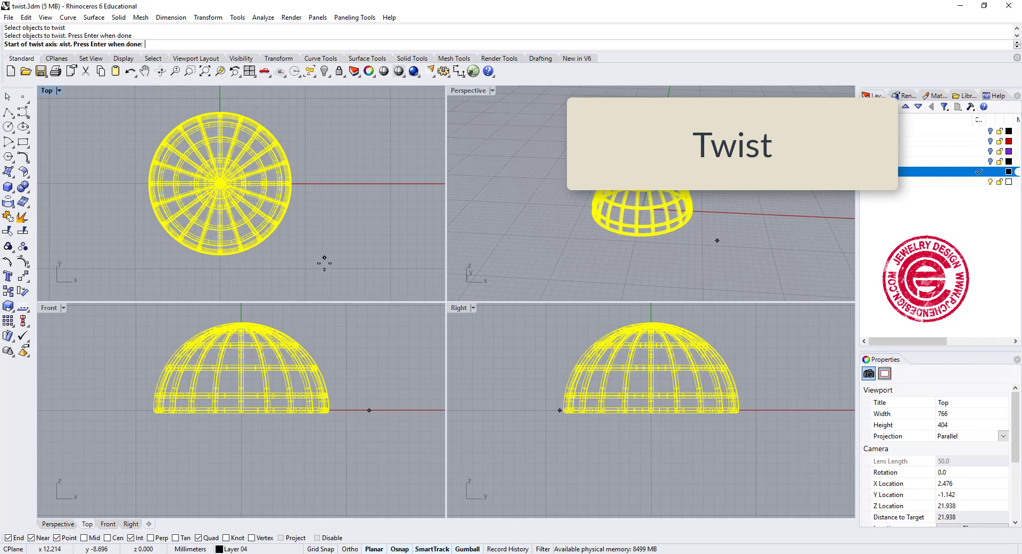
pyautogui.press('Return')
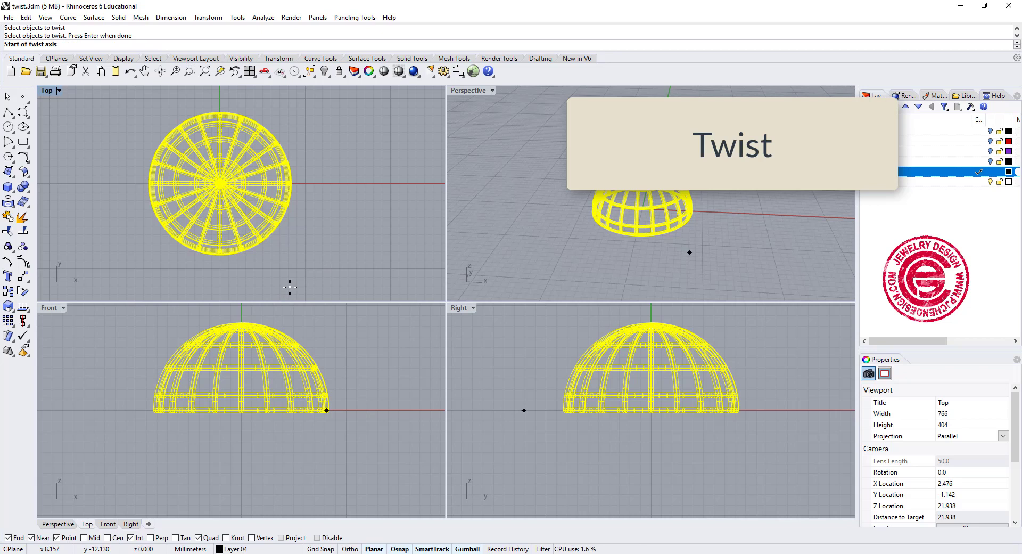
pyautogui.write('0')
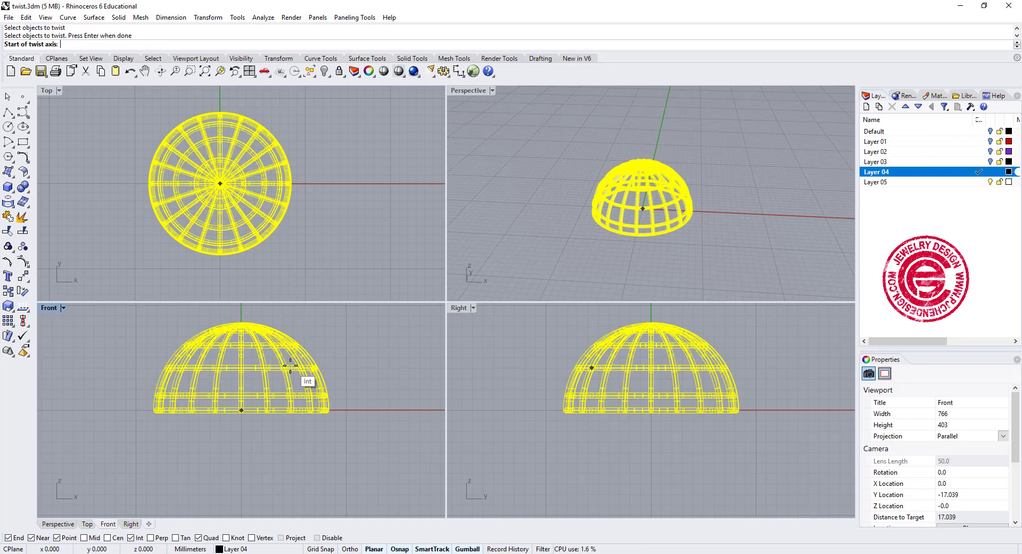
pyautogui.press('Return')
pyautogui.moveTo(263, 466); pyautogui.dragTo(232, 509, button='right')
pyautogui.press('F8')
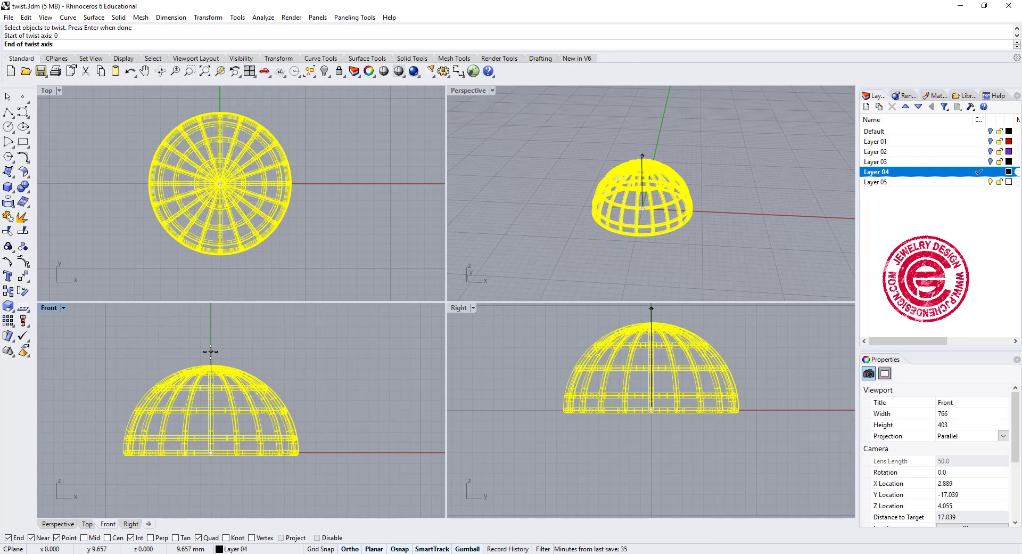
pyautogui.click(211, 351)
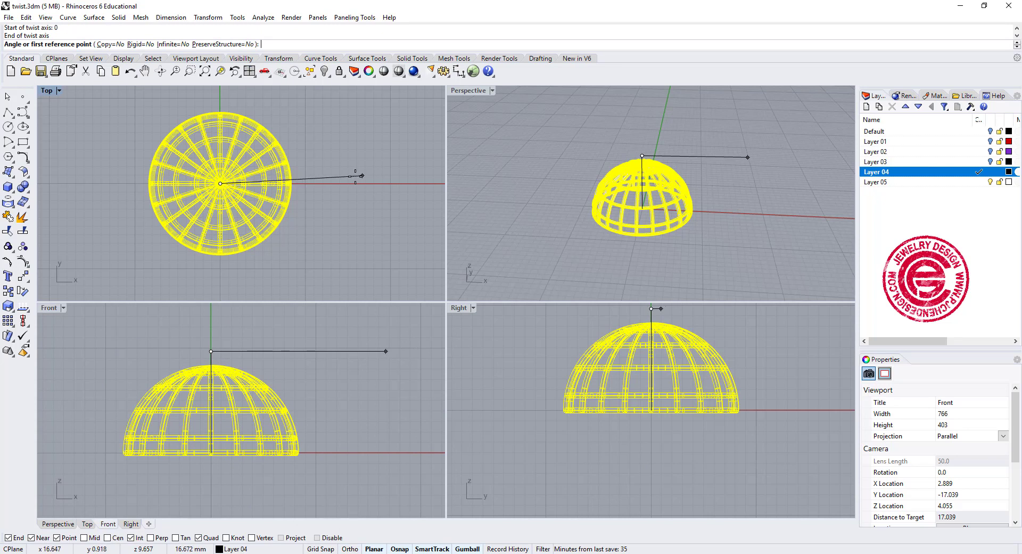
# Step: Twist the dome's pipes counterclockwise by roughly a quarter turn, picking both reference points outside the dome in the top view with Ortho off
pyautogui.click(329, 173)
pyautogui.press('F8')
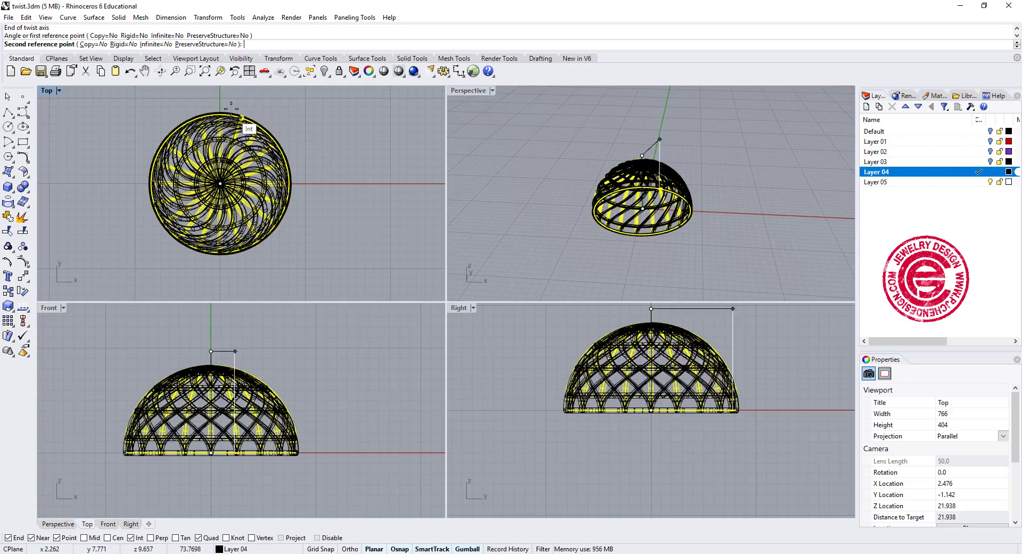
pyautogui.click(224, 99)
# Step: Examine the twisted openwork dome up close in a maximized perspective view, and compare it with the other three twisted models
pyautogui.click(469, 92)
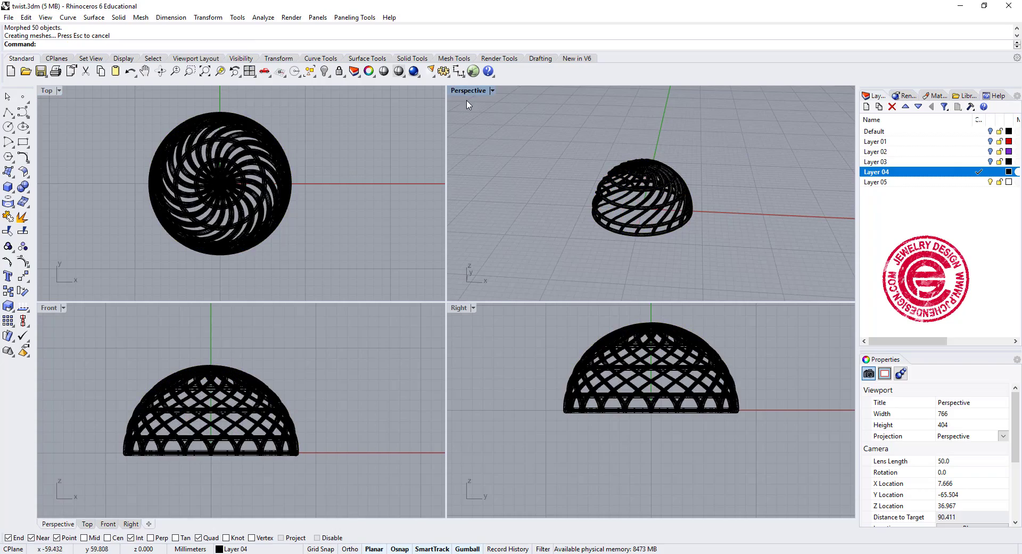
pyautogui.doubleClick(469, 93)
pyautogui.scroll(4, 428, 274)
pyautogui.moveTo(511, 250); pyautogui.dragTo(539, 246, button='right')
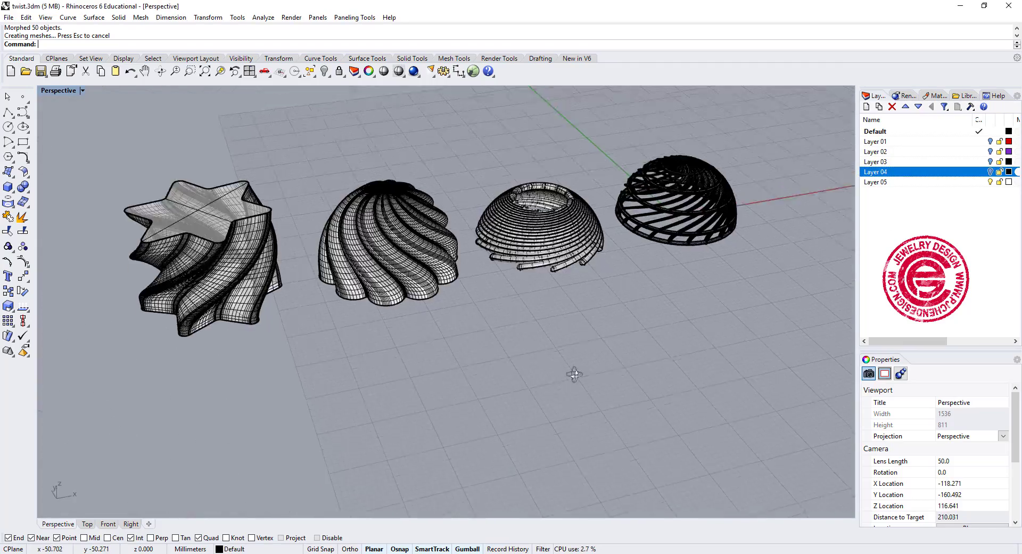
pyautogui.moveTo(574, 374)
pyautogui.mouseDown(button='right')
pyautogui.moveTo(563, 312)
pyautogui.moveTo(557, 377)
pyautogui.moveTo(581, 424)
pyautogui.moveTo(538, 410)
pyautogui.moveTo(532, 388)
pyautogui.moveTo(490, 381)
pyautogui.moveTo(548, 378)
pyautogui.moveTo(591, 410)
pyautogui.moveTo(579, 383)
pyautogui.mouseUp(button='right')
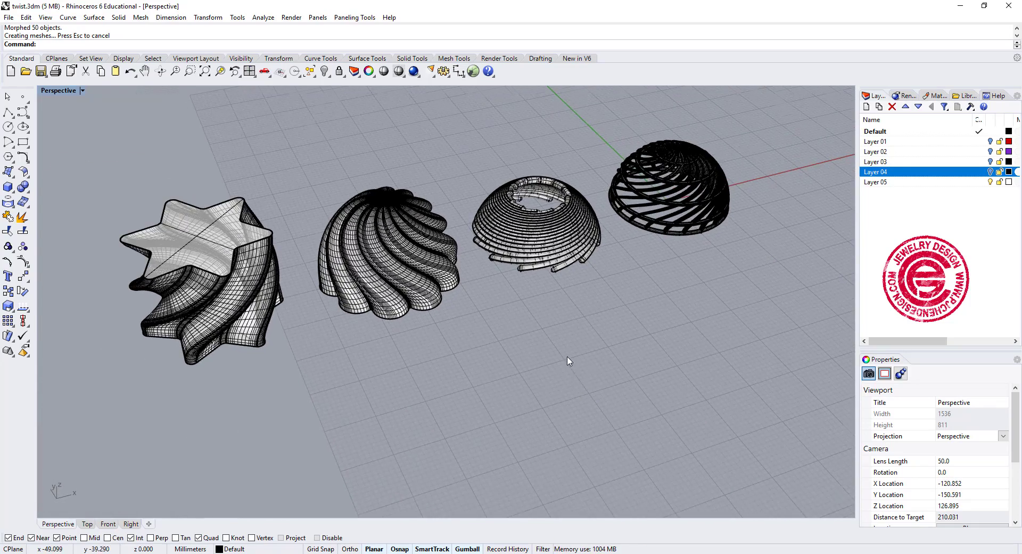
pyautogui.scroll(2, 574, 353)
pyautogui.keyDown('shift'); pyautogui.moveTo(581, 350); pyautogui.dragTo(630, 381, button='right'); pyautogui.keyUp('shift')
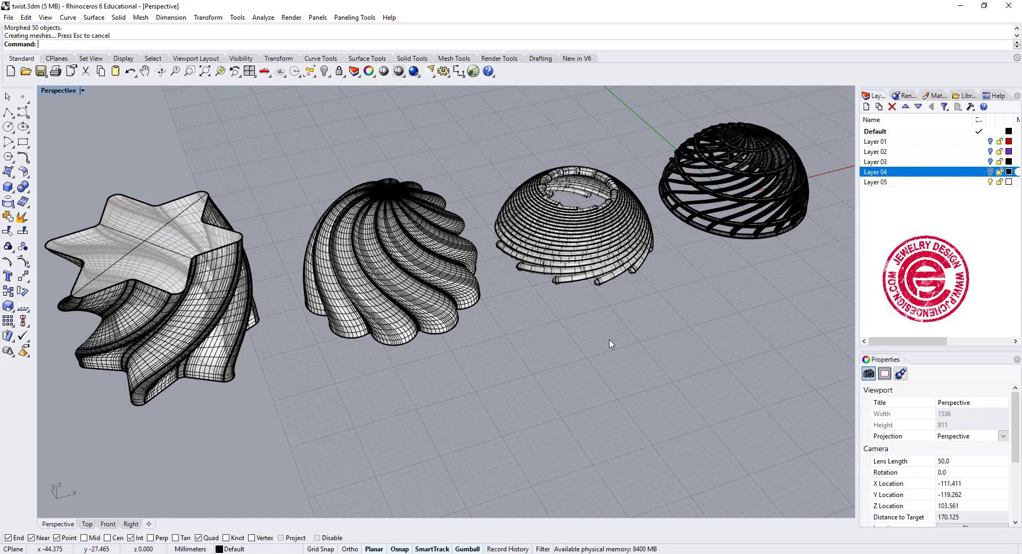
pyautogui.moveTo(609, 345); pyautogui.dragTo(591, 336, button='right')
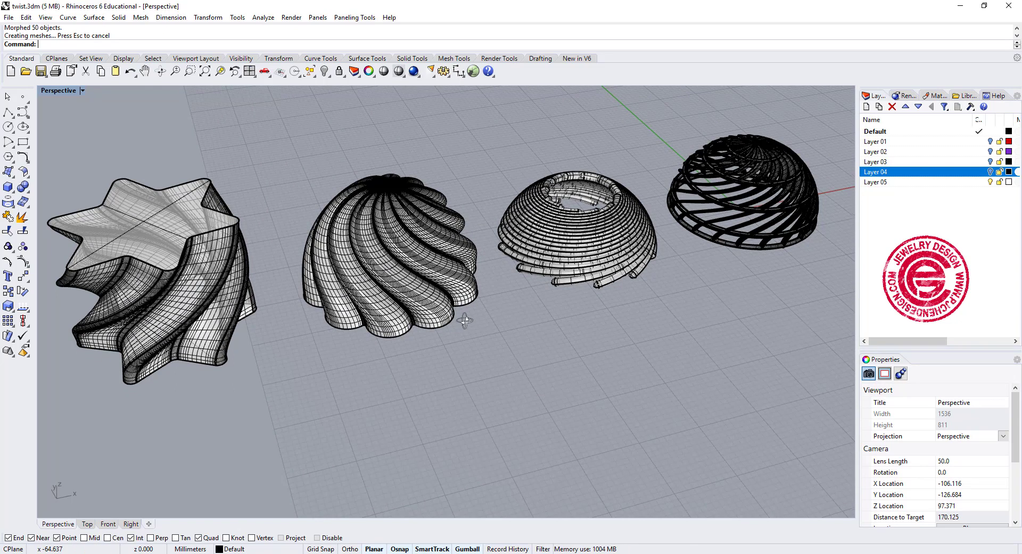
pyautogui.moveTo(465, 320); pyautogui.dragTo(469, 330, button='right')
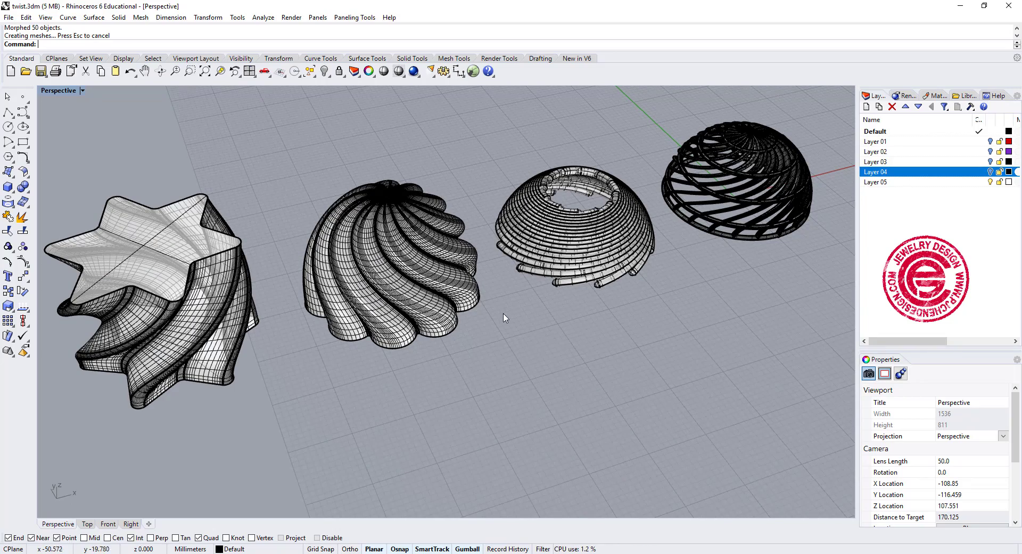
pyautogui.moveTo(501, 342); pyautogui.dragTo(589, 411, button='right')
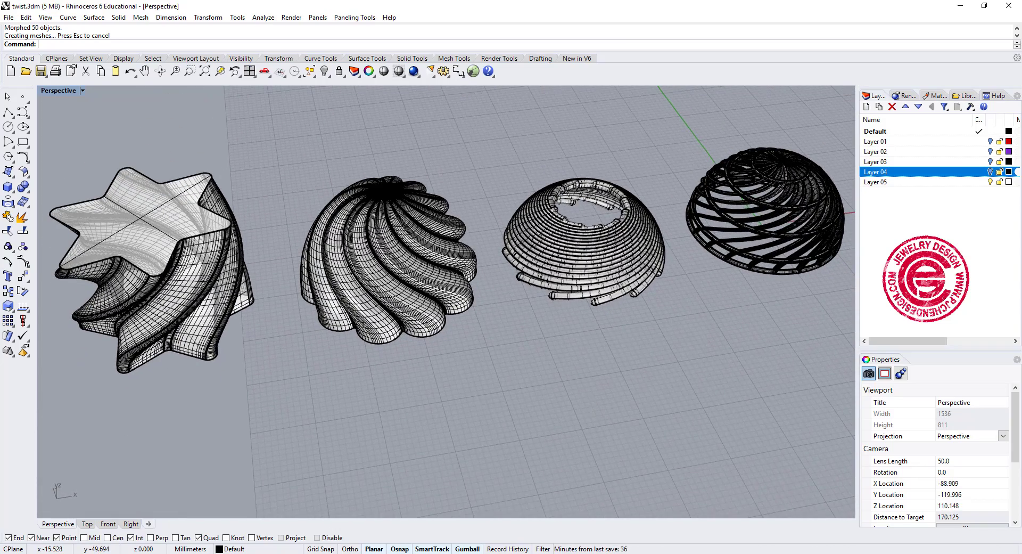